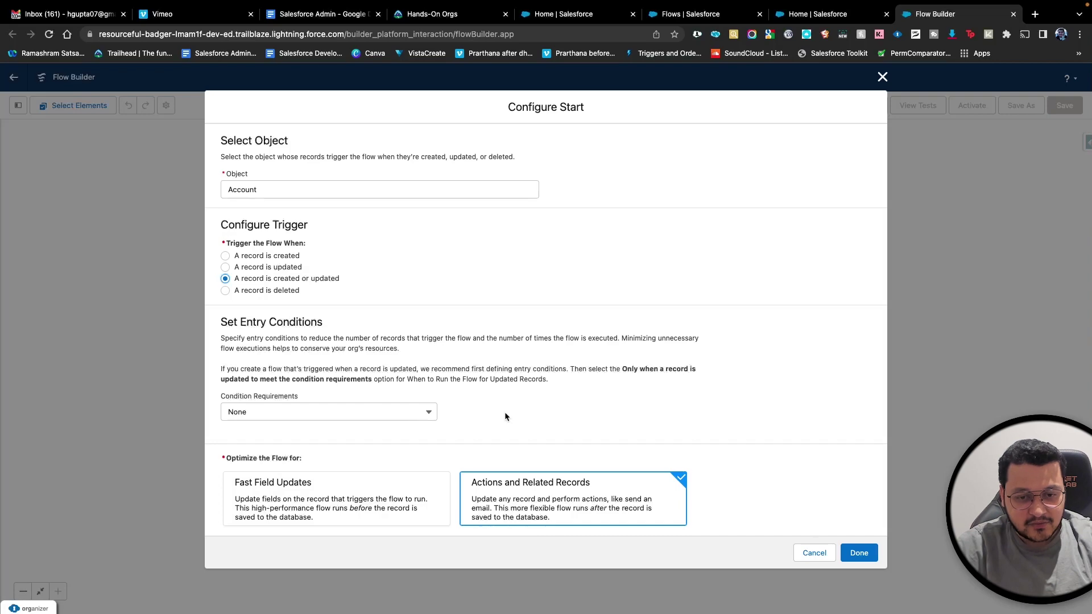
- Accept the start configuration for the Account object and add a Get Records element directly after the start
{"action": "scroll", "coordinate": [505, 417], "scroll_direction": "down", "scroll_amount": 1}
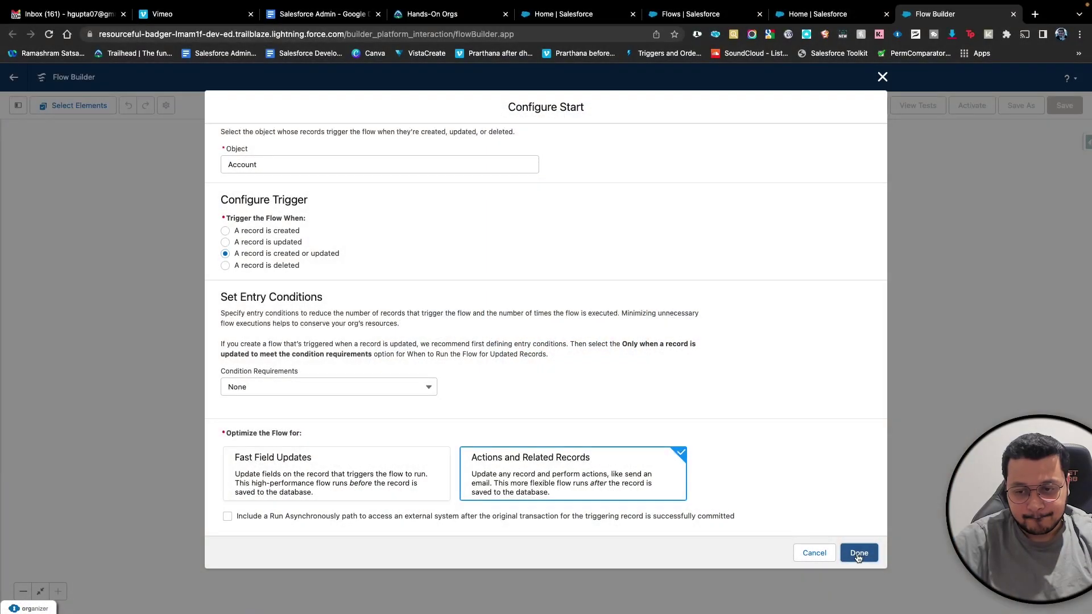
{"action": "left_click", "coordinate": [857, 553]}
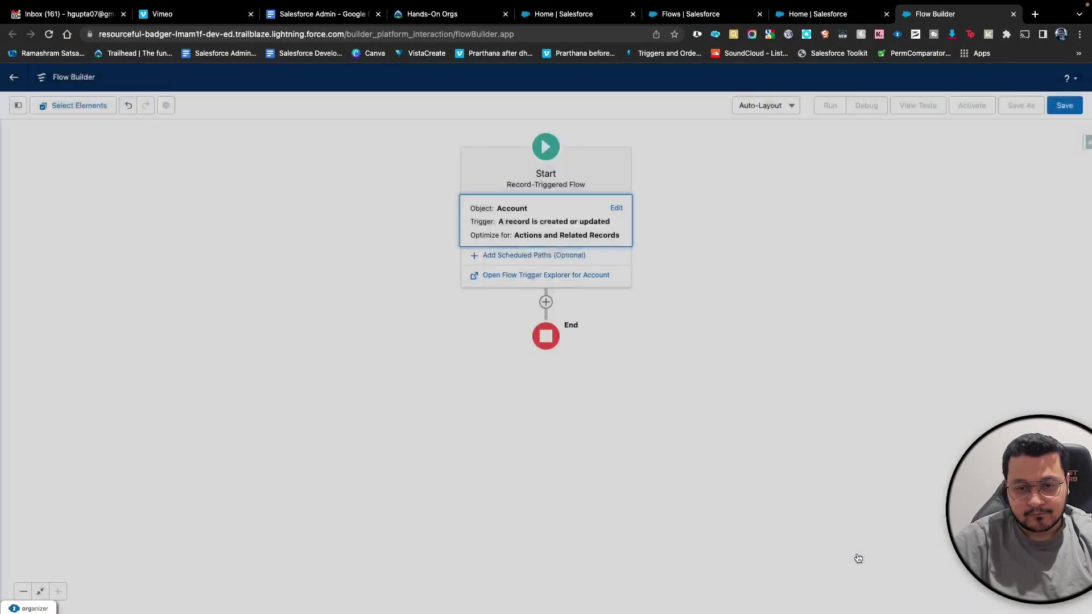
{"action": "left_click", "coordinate": [546, 303]}
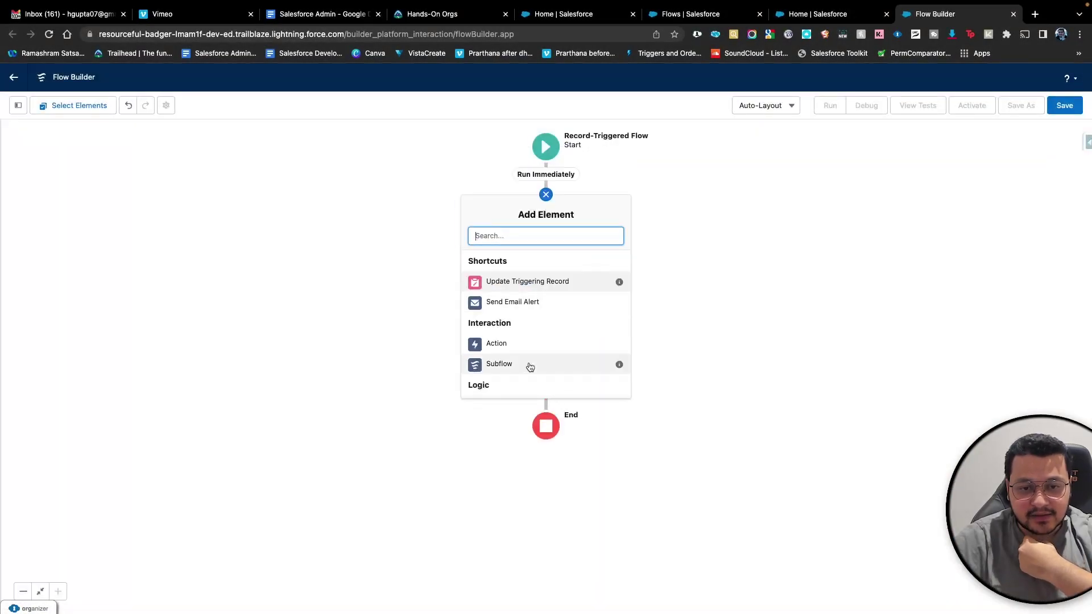
{"action": "scroll", "coordinate": [529, 366], "scroll_direction": "down", "scroll_amount": 3}
{"action": "scroll", "coordinate": [530, 367], "scroll_direction": "down", "scroll_amount": 3}
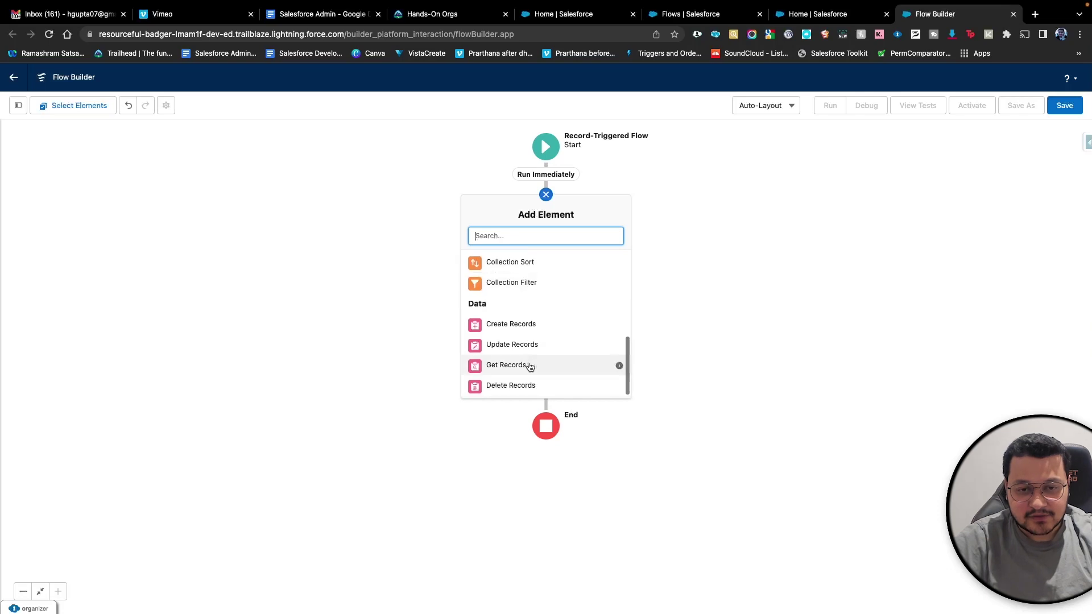
{"action": "left_click", "coordinate": [543, 367]}
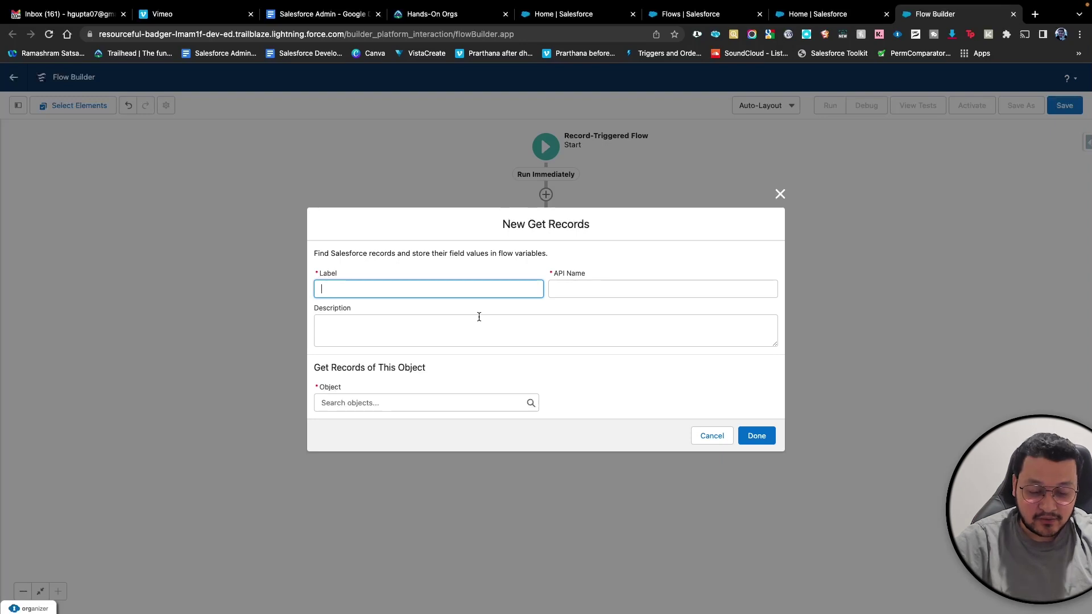
- Label the Get Records element getContact, with the same API name, and set its object to Contact
{"action": "type", "text": "getContact"}
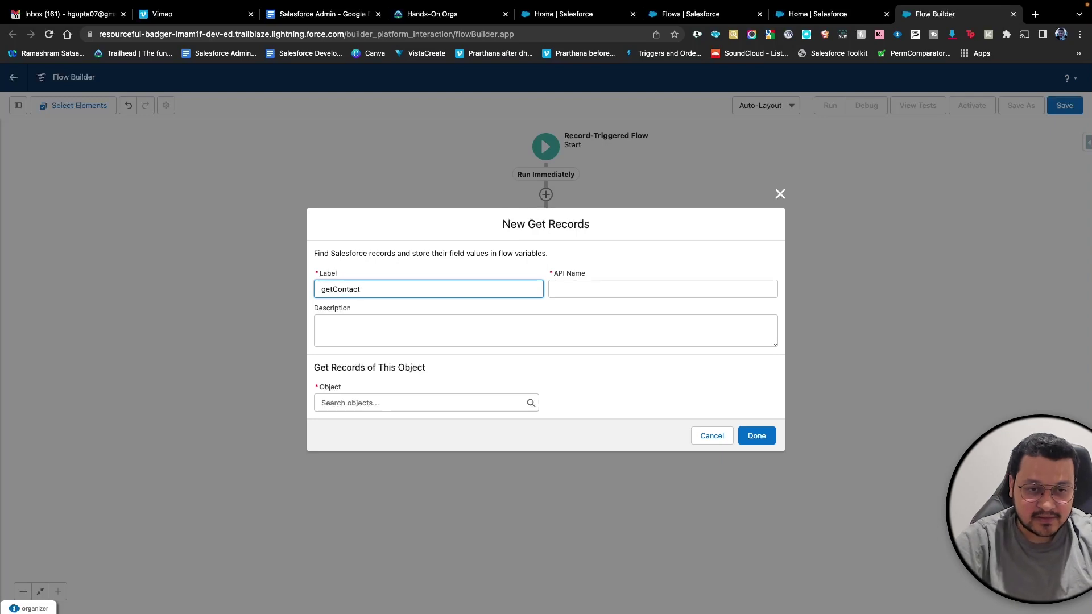
{"action": "key", "text": "Tab"}
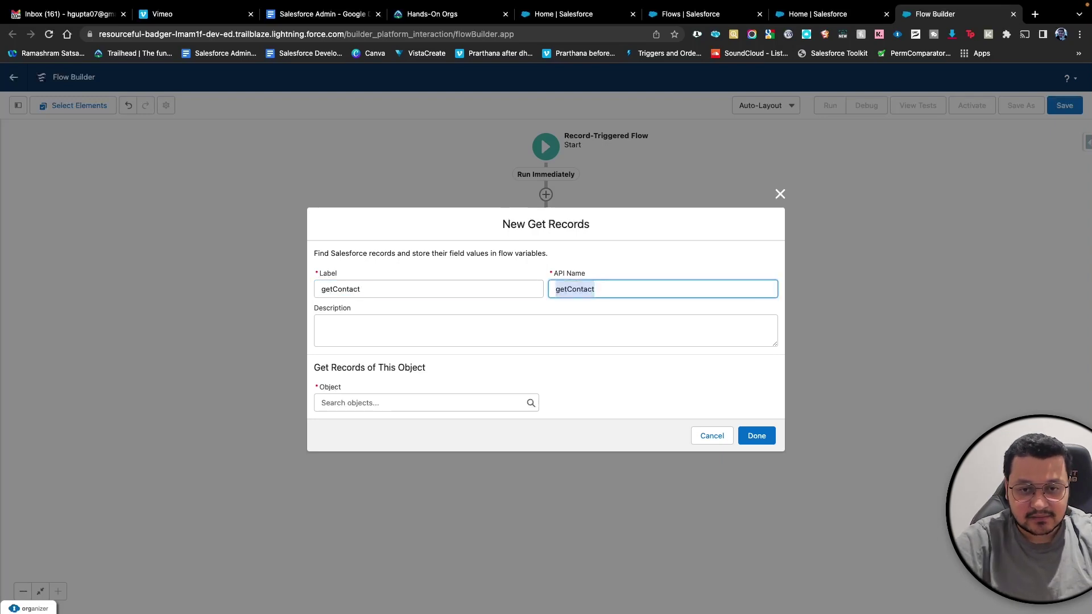
{"action": "key", "text": "Tab"}
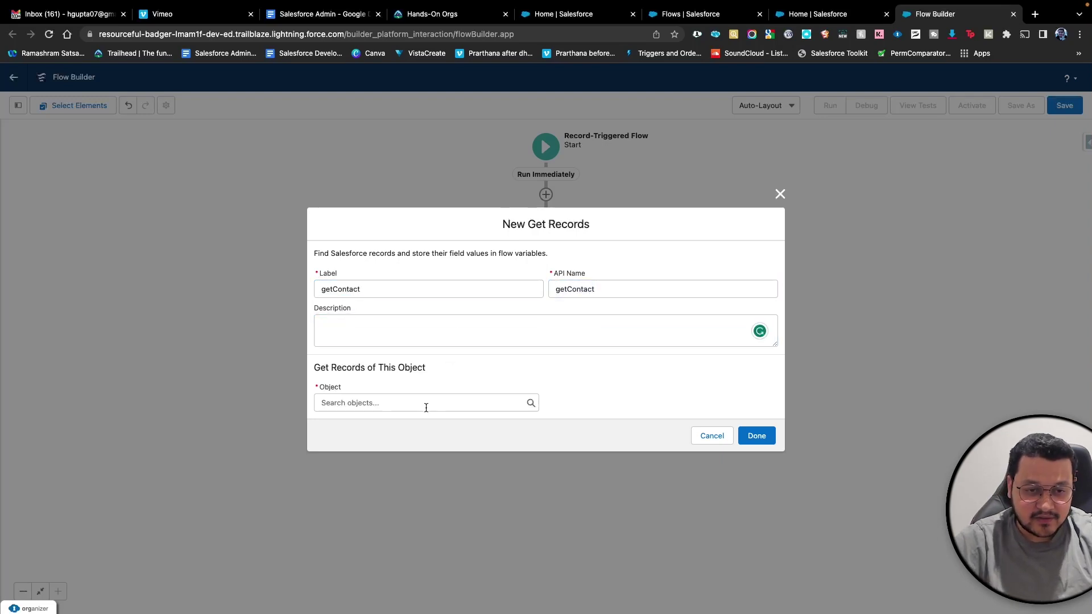
{"action": "left_click", "coordinate": [427, 402]}
{"action": "type", "text": "contact"}
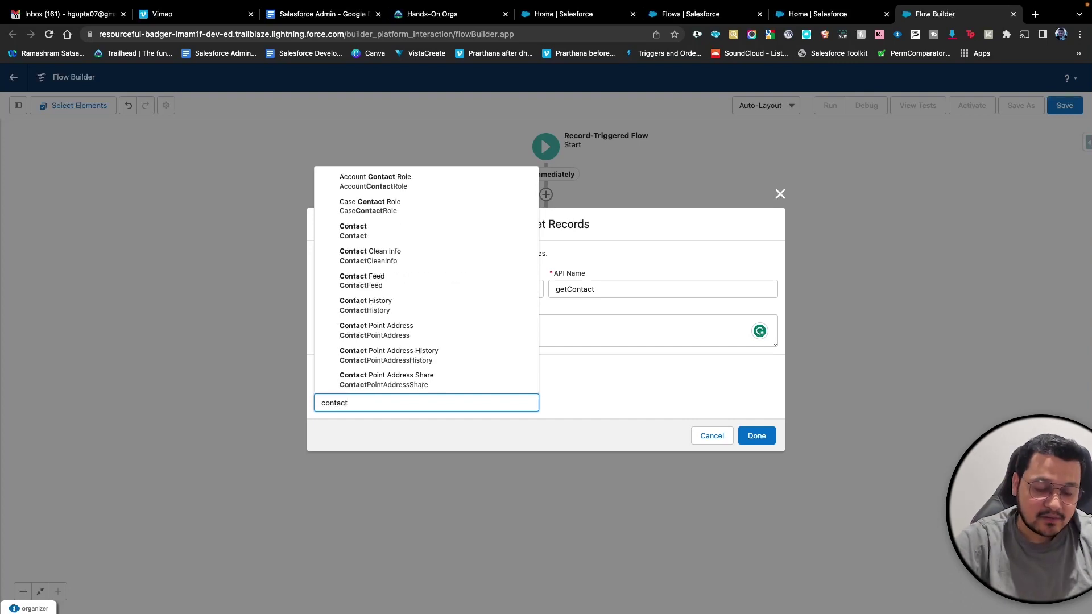
{"action": "left_click", "coordinate": [397, 228]}
- Enter the element description "This gets action fetches all the contacts associated with the account."
{"action": "left_click", "coordinate": [364, 205]}
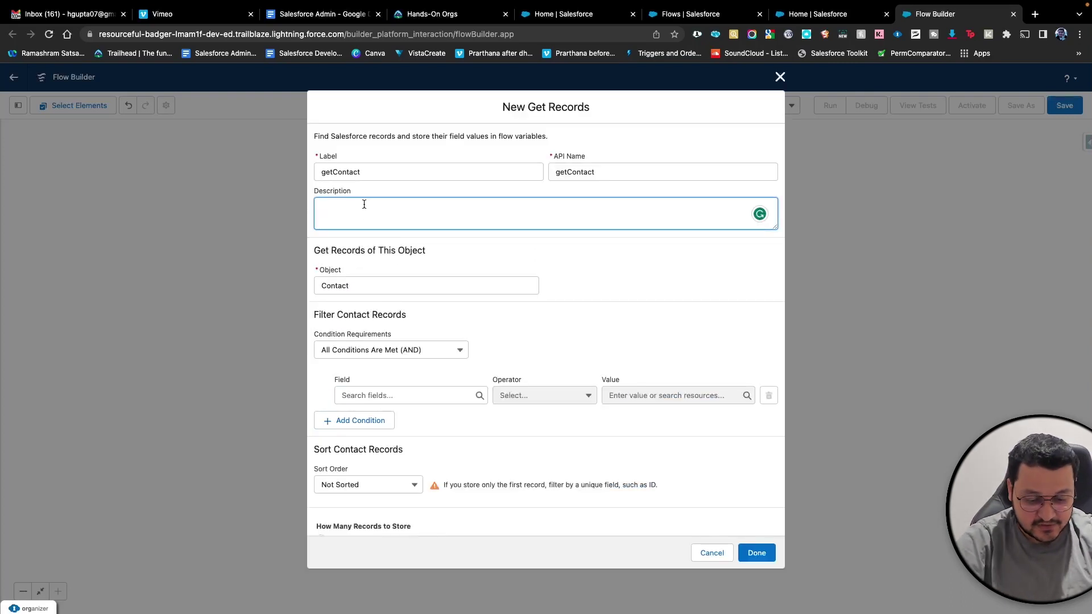
{"action": "type", "text": "This"}
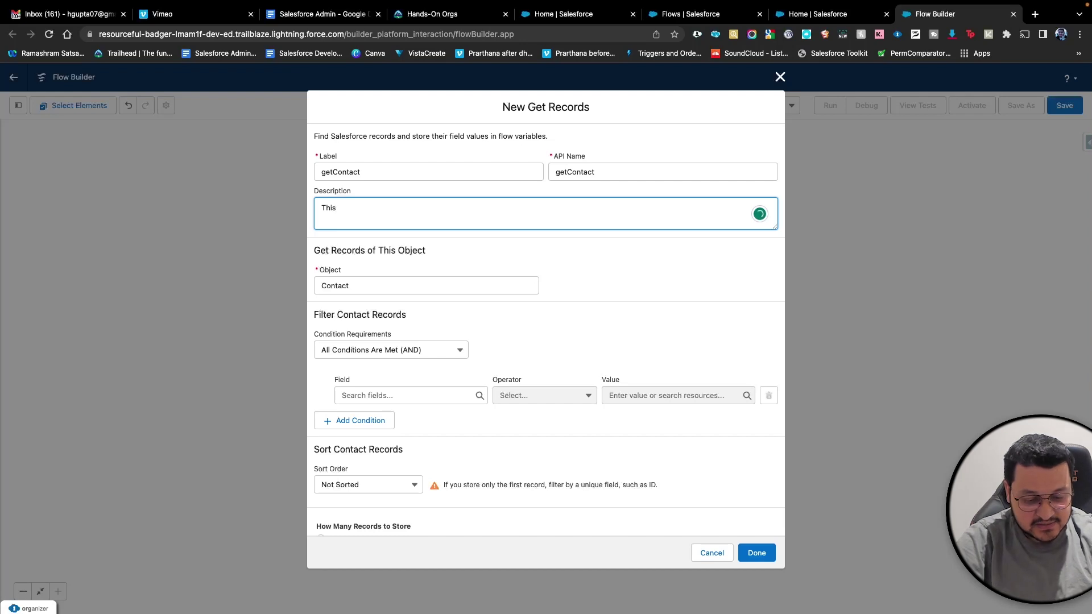
{"action": "type", "text": " get action"}
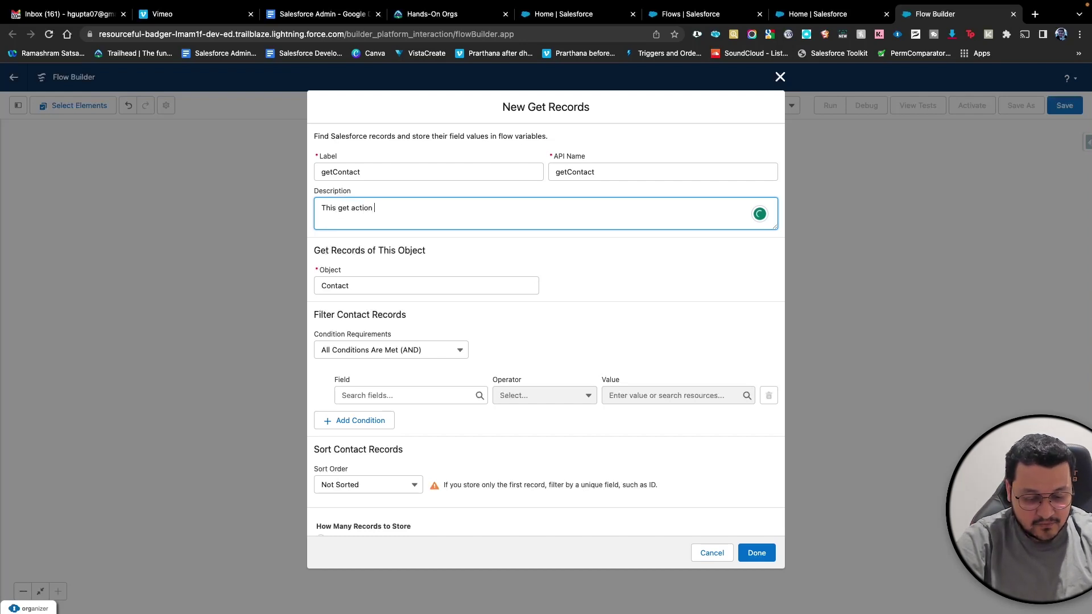
{"action": "type", "text": " fetches all"}
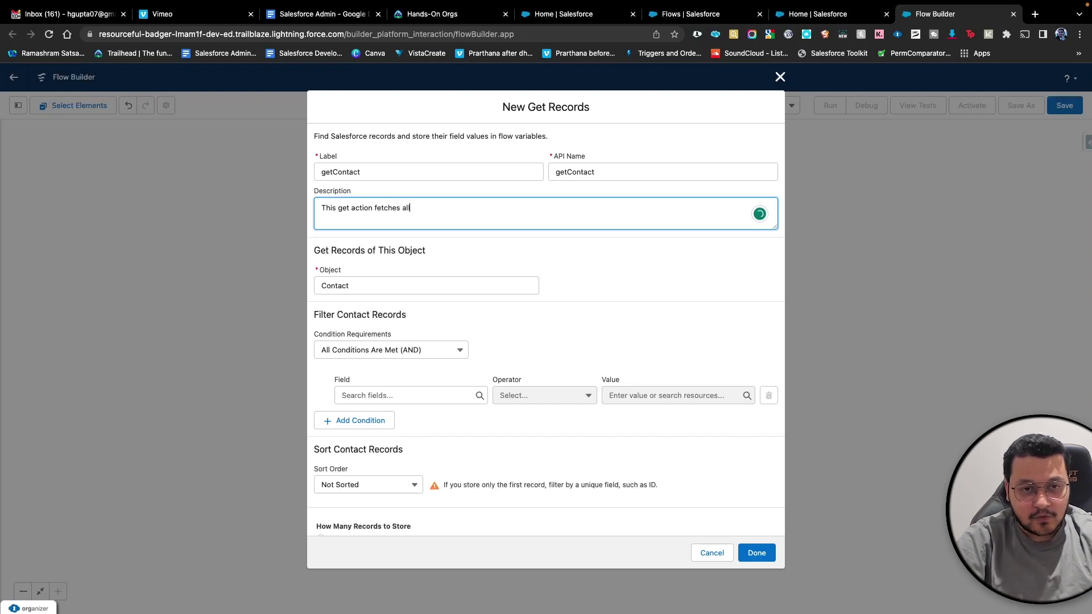
{"action": "type", "text": " the contacts"}
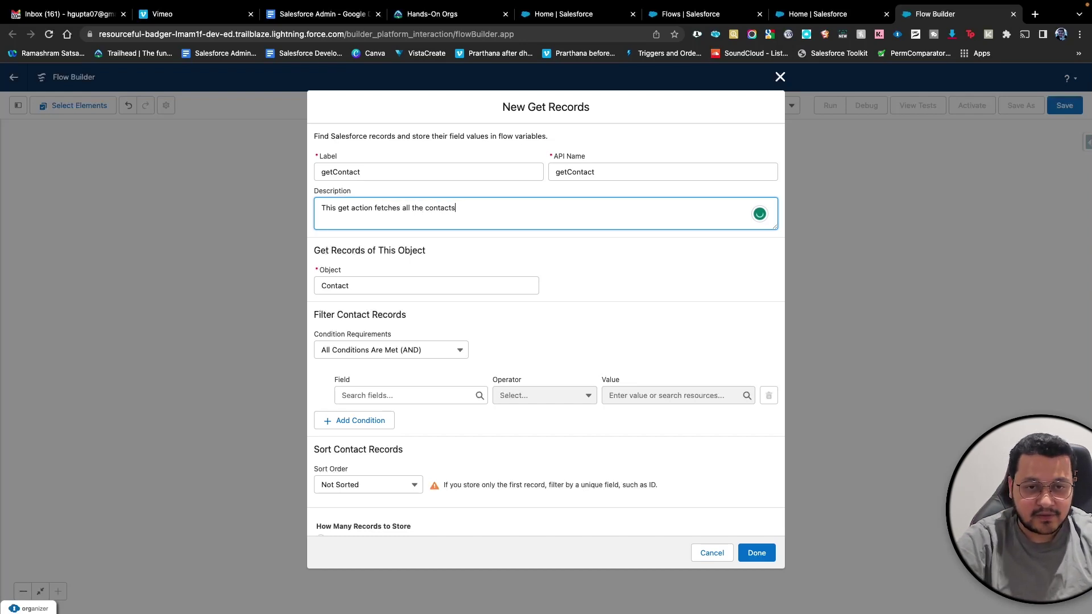
{"action": "type", "text": " associated to"}
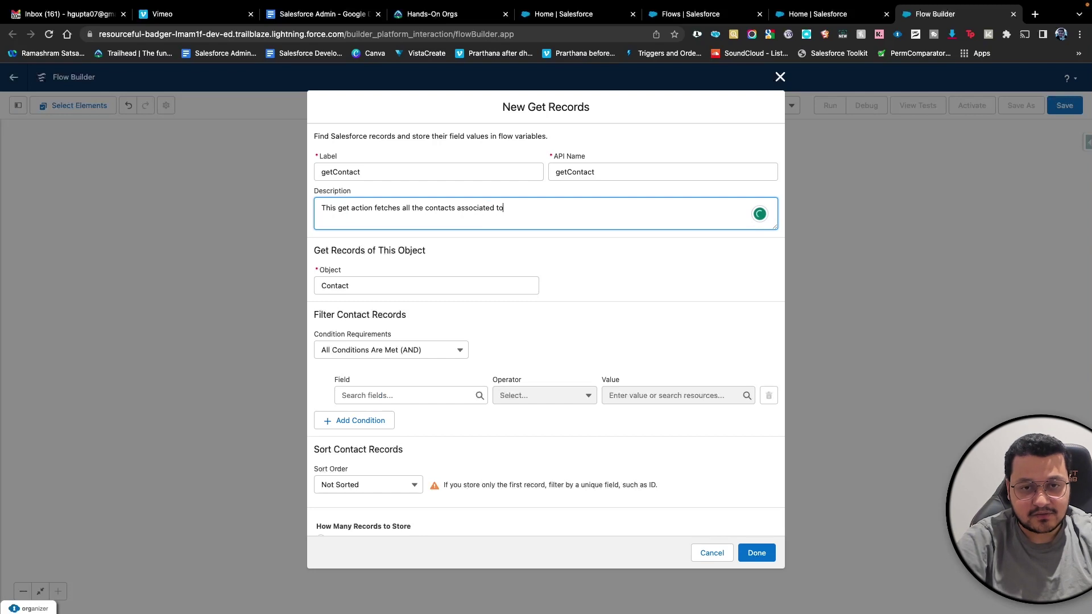
{"action": "type", "text": " the account."}
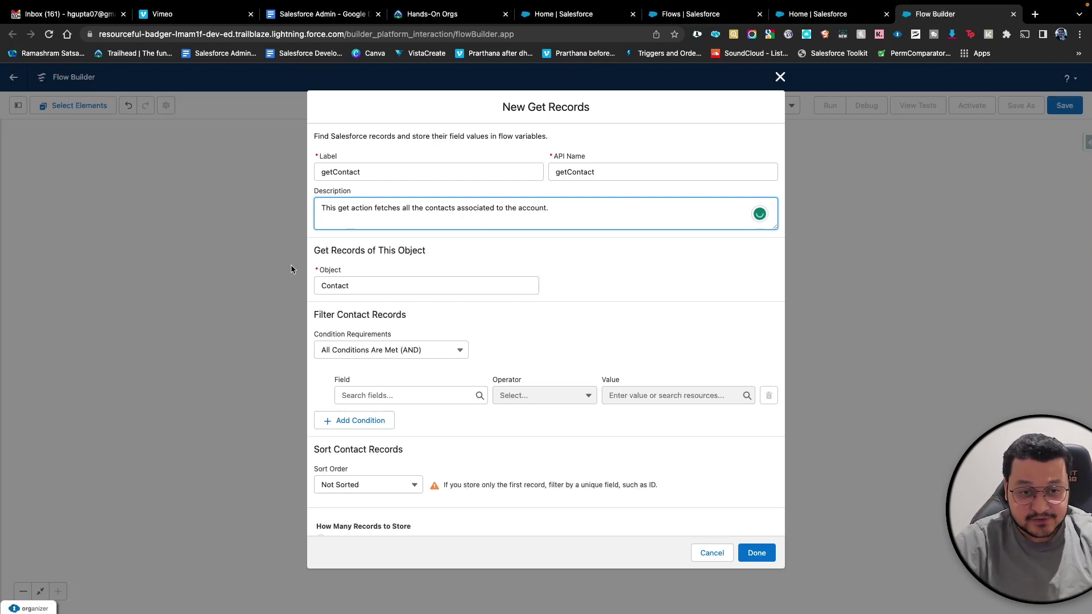
{"action": "left_click", "coordinate": [344, 207]}
{"action": "left_click", "coordinate": [367, 241]}
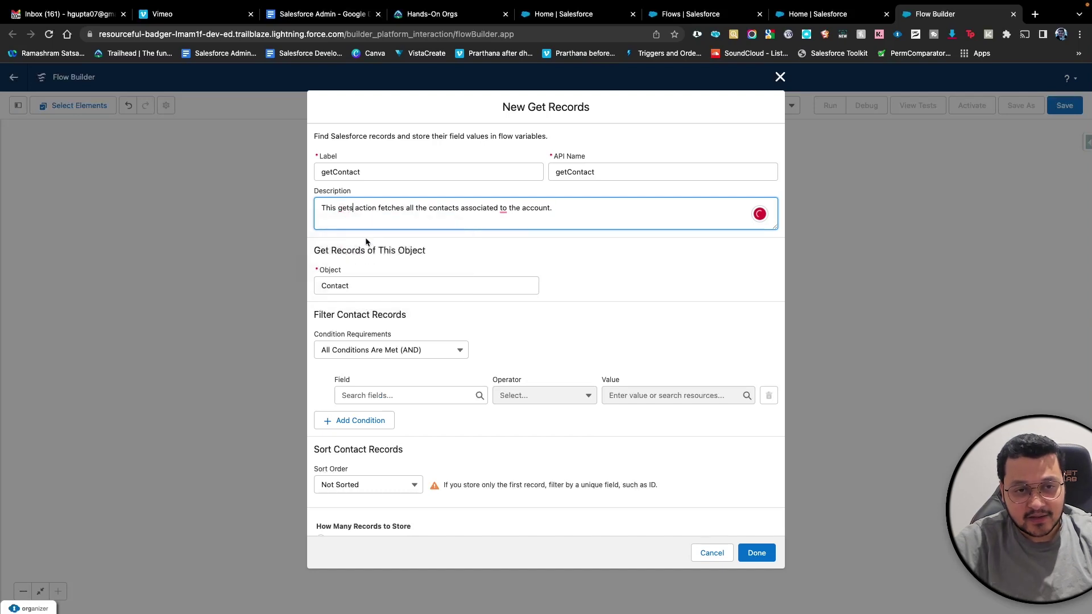
{"action": "left_click", "coordinate": [504, 208]}
{"action": "left_click", "coordinate": [508, 239]}
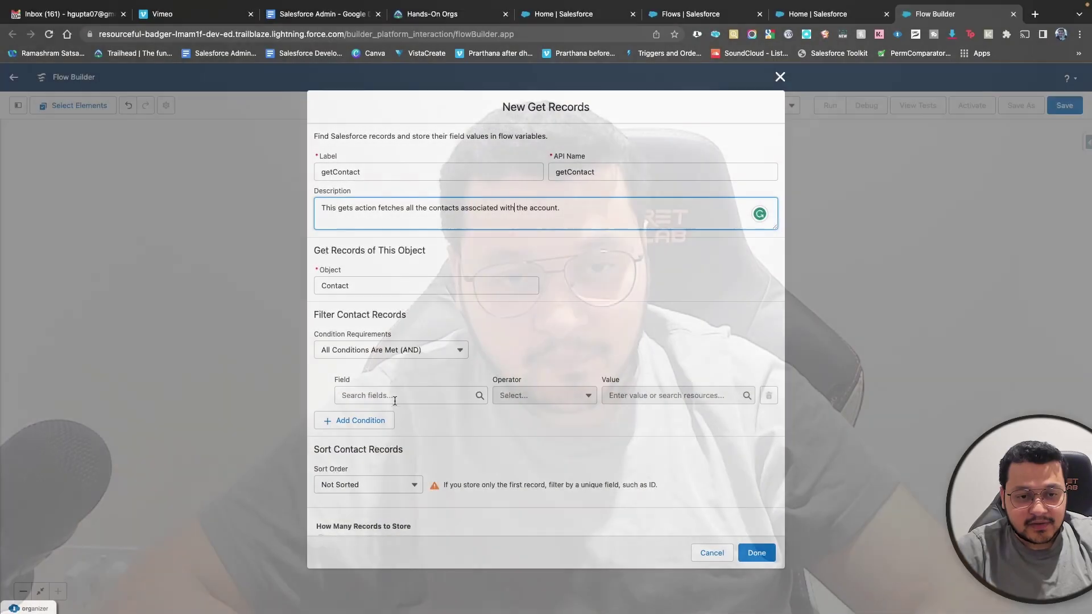
- Filter the contact records by AccountId equals the triggering record's Account ID ({!$Record.Id})
{"action": "left_click", "coordinate": [394, 395]}
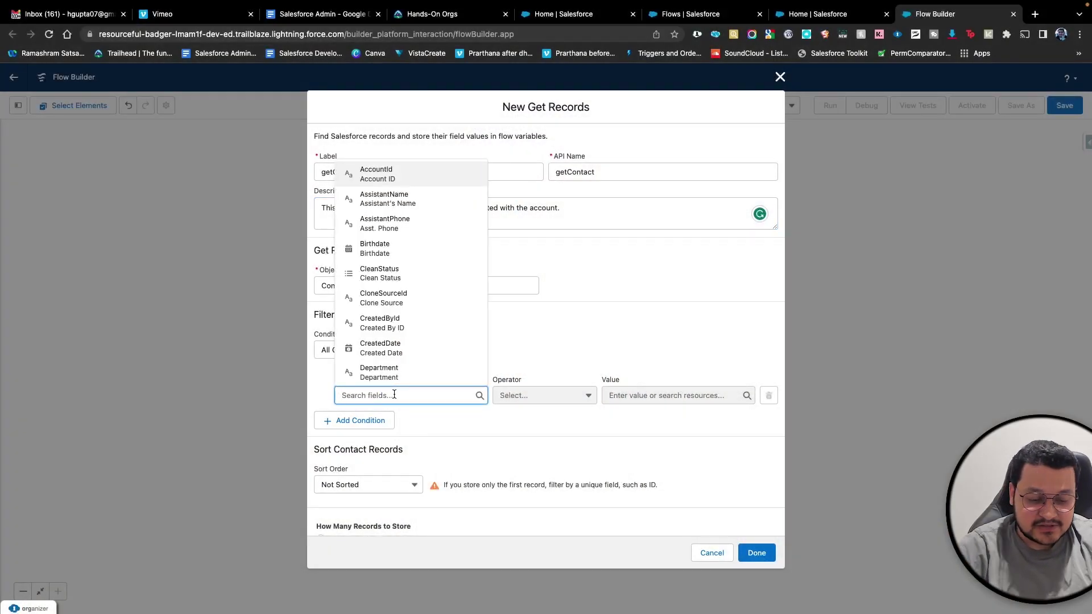
{"action": "left_click", "coordinate": [407, 172]}
{"action": "left_click", "coordinate": [650, 395]}
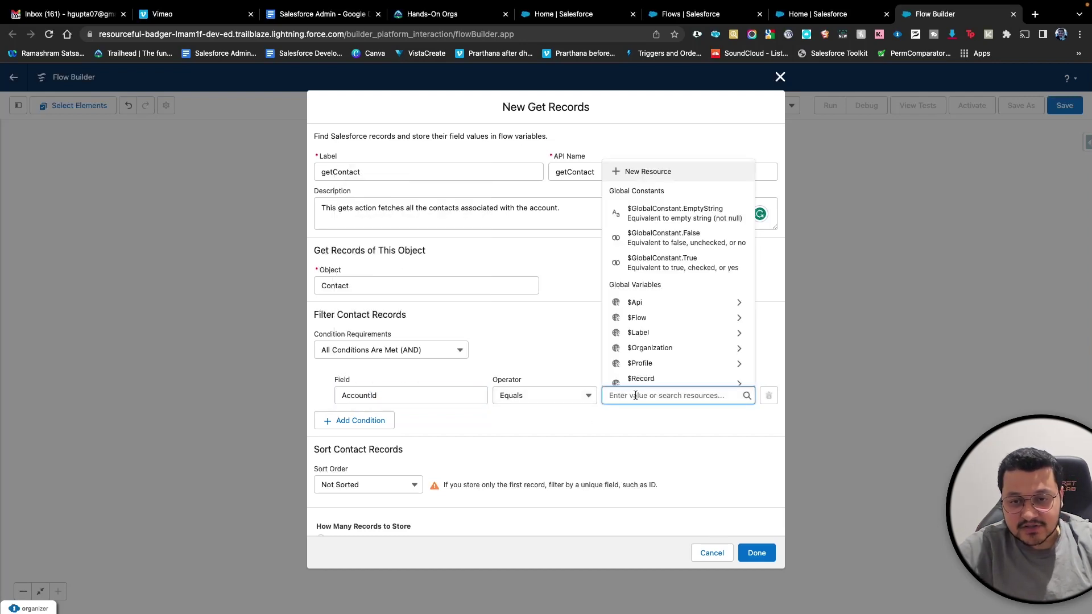
{"action": "scroll", "coordinate": [680, 317], "scroll_direction": "down", "scroll_amount": 2}
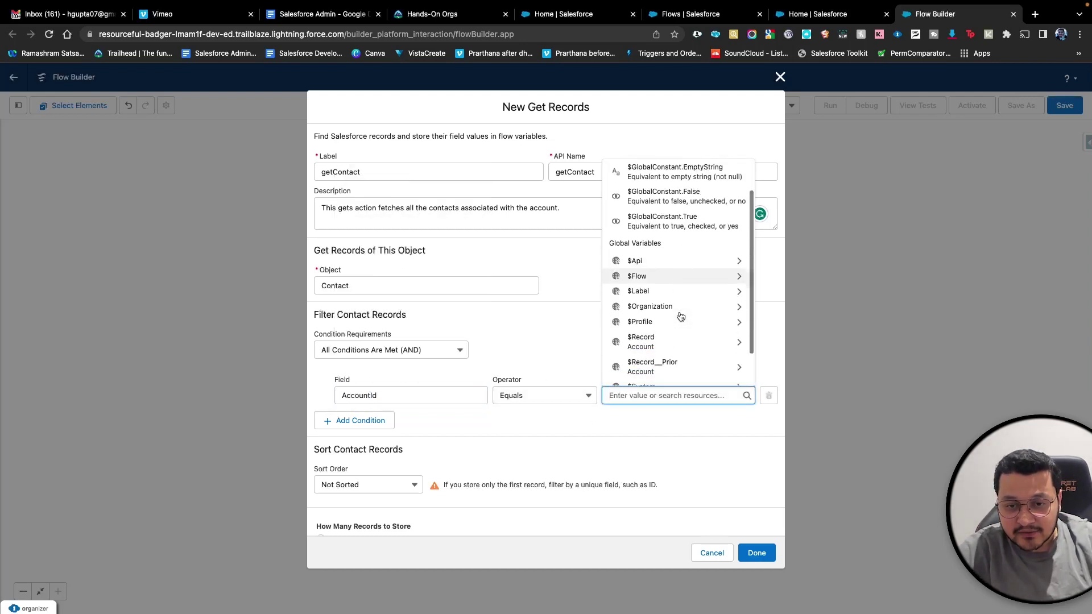
{"action": "left_click", "coordinate": [676, 342]}
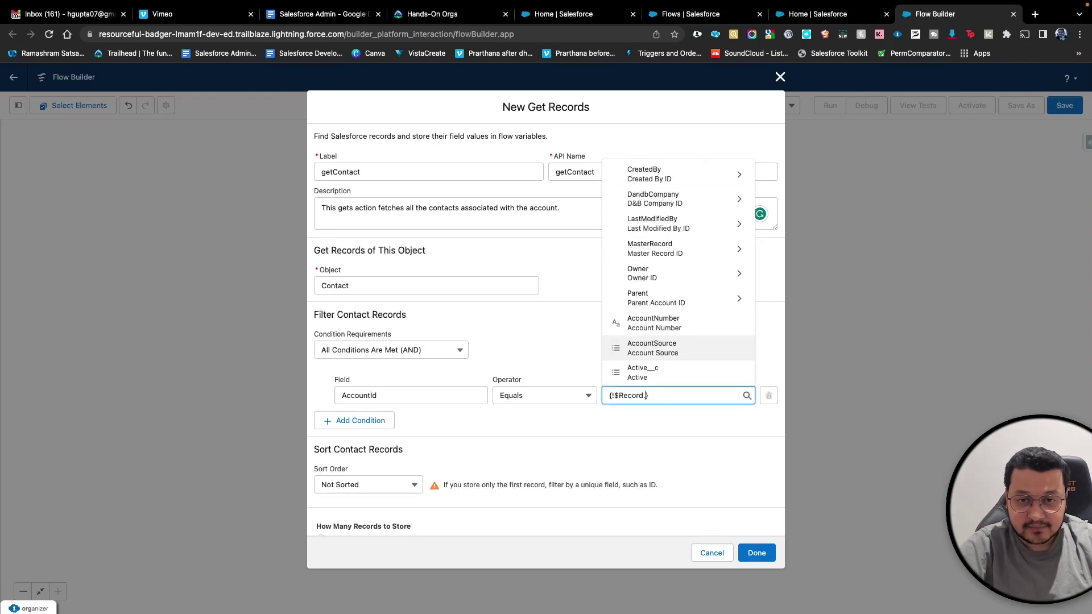
{"action": "type", "text": "id"}
{"action": "scroll", "coordinate": [678, 304], "scroll_direction": "down", "scroll_amount": 2}
{"action": "scroll", "coordinate": [665, 295], "scroll_direction": "down", "scroll_amount": 2}
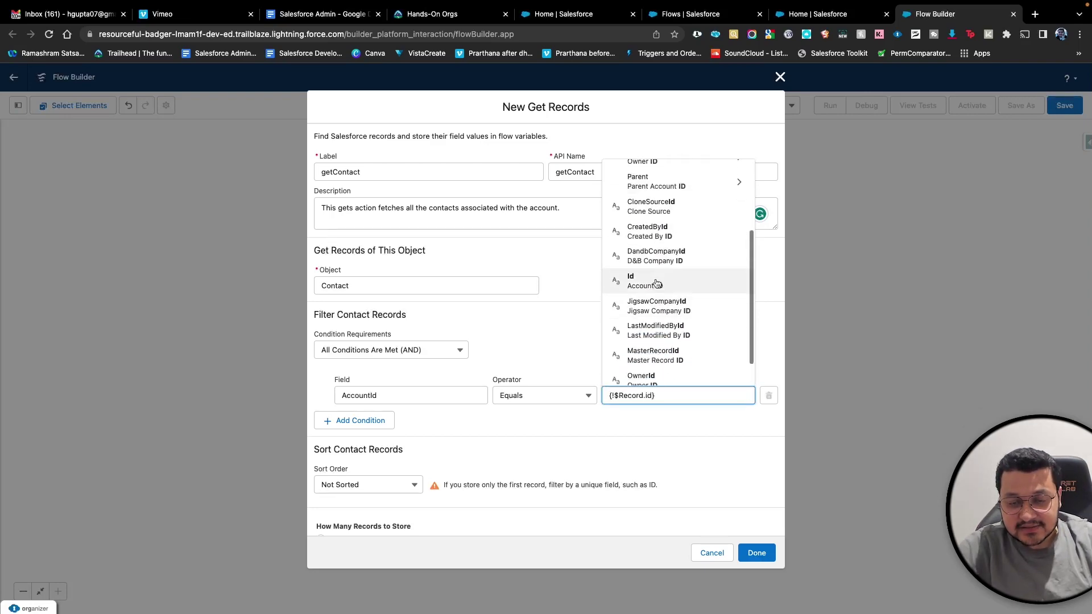
{"action": "left_click", "coordinate": [653, 288]}
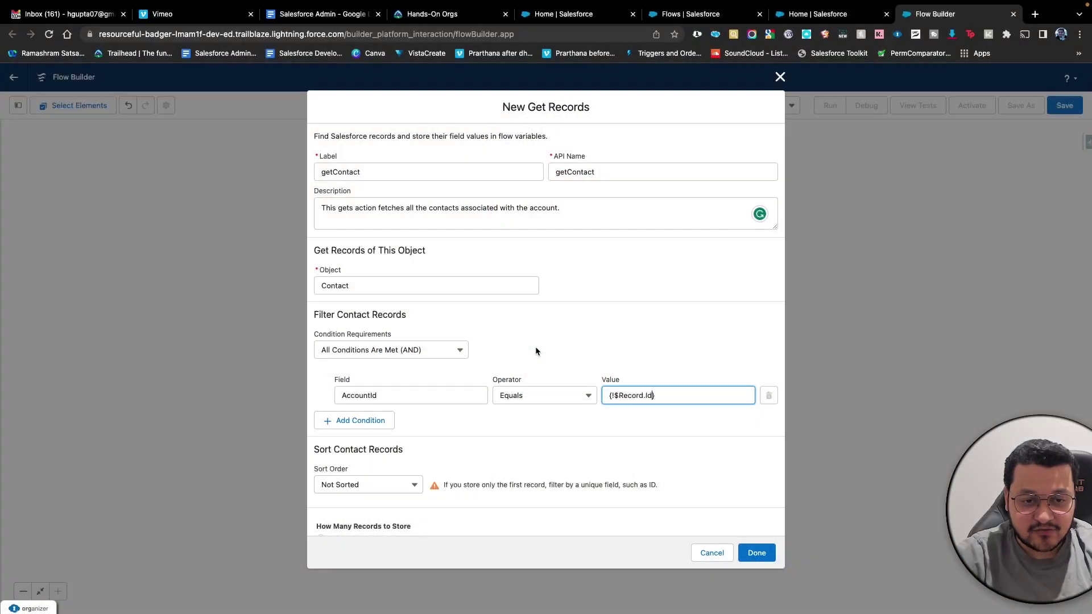
{"action": "left_click", "coordinate": [641, 368]}
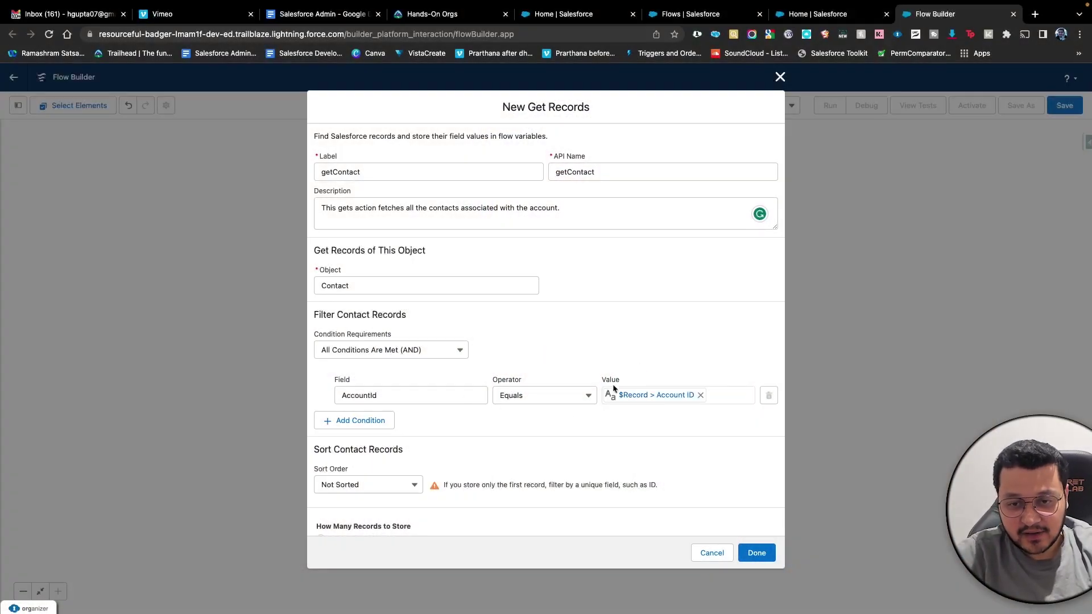
- Set the getContact element to store all records and finish its configuration
{"action": "scroll", "coordinate": [450, 435], "scroll_direction": "down", "scroll_amount": 1}
{"action": "left_click", "coordinate": [415, 450]}
{"action": "left_click", "coordinate": [450, 420]}
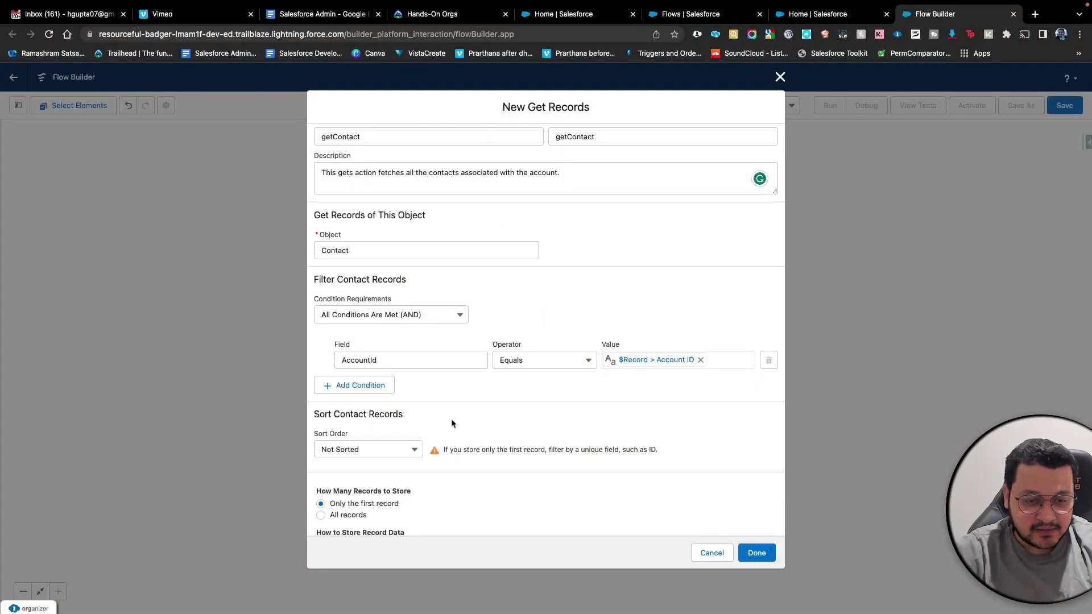
{"action": "scroll", "coordinate": [449, 421], "scroll_direction": "down", "scroll_amount": 1}
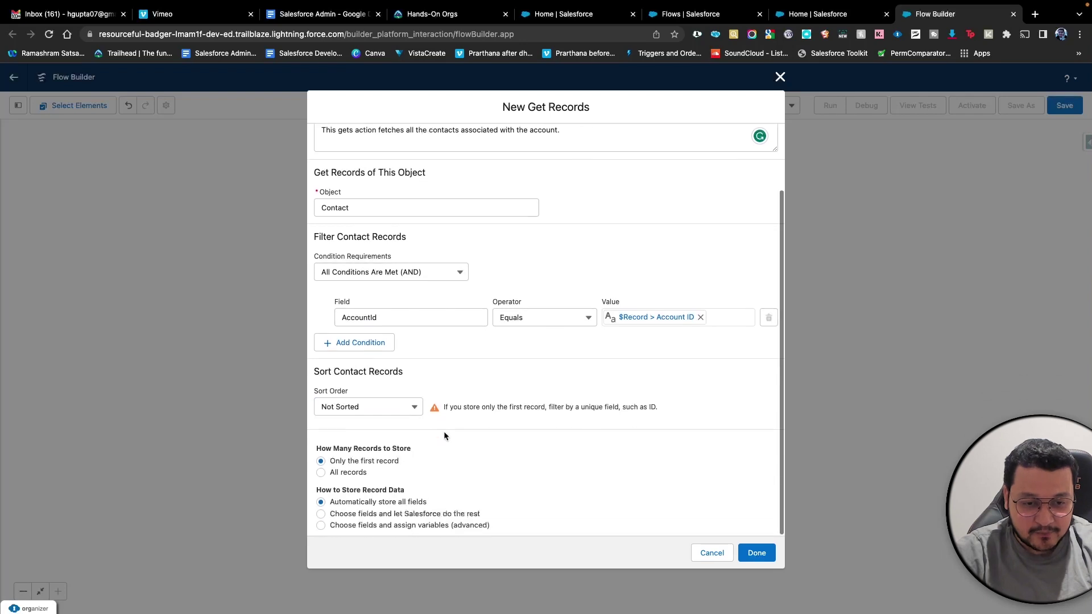
{"action": "left_click", "coordinate": [353, 475]}
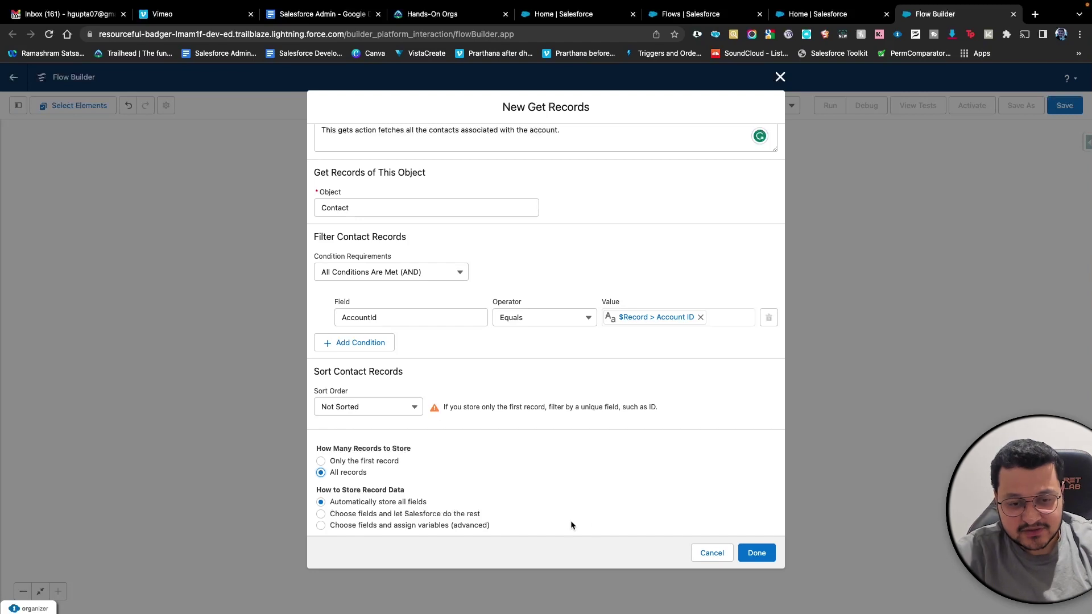
{"action": "left_click", "coordinate": [757, 554]}
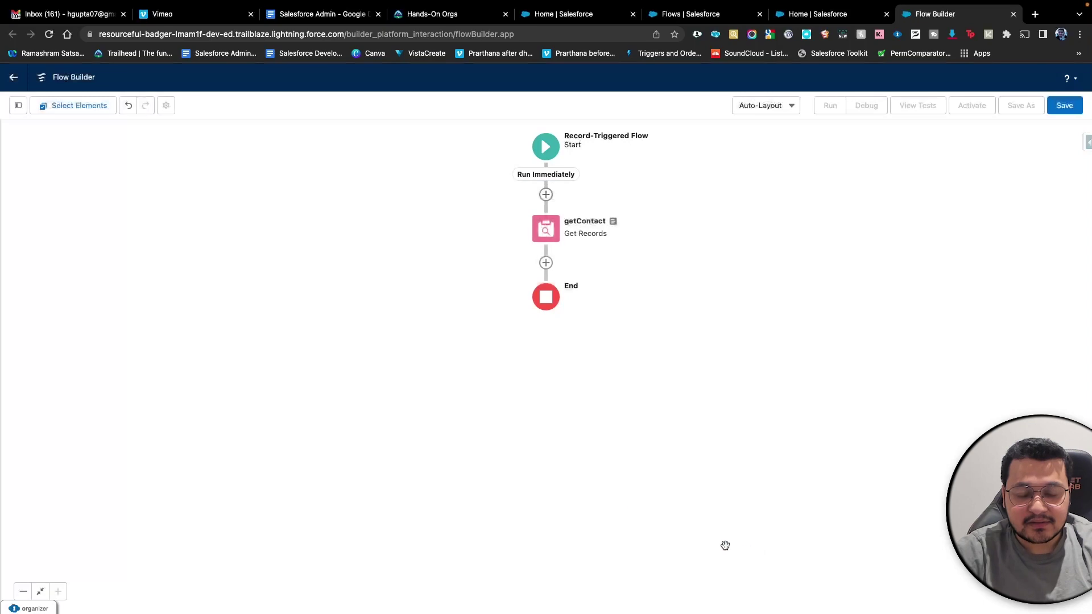
- Add a Loop element after getContact and label it loopOverContacts, with the same API name
{"action": "left_click", "coordinate": [546, 262]}
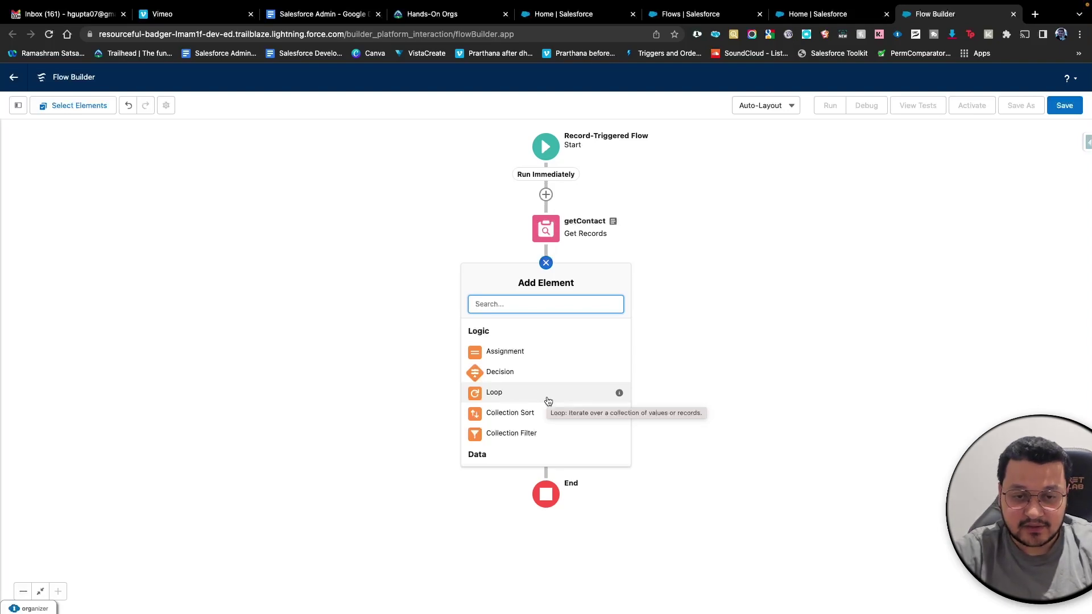
{"action": "left_click", "coordinate": [548, 399]}
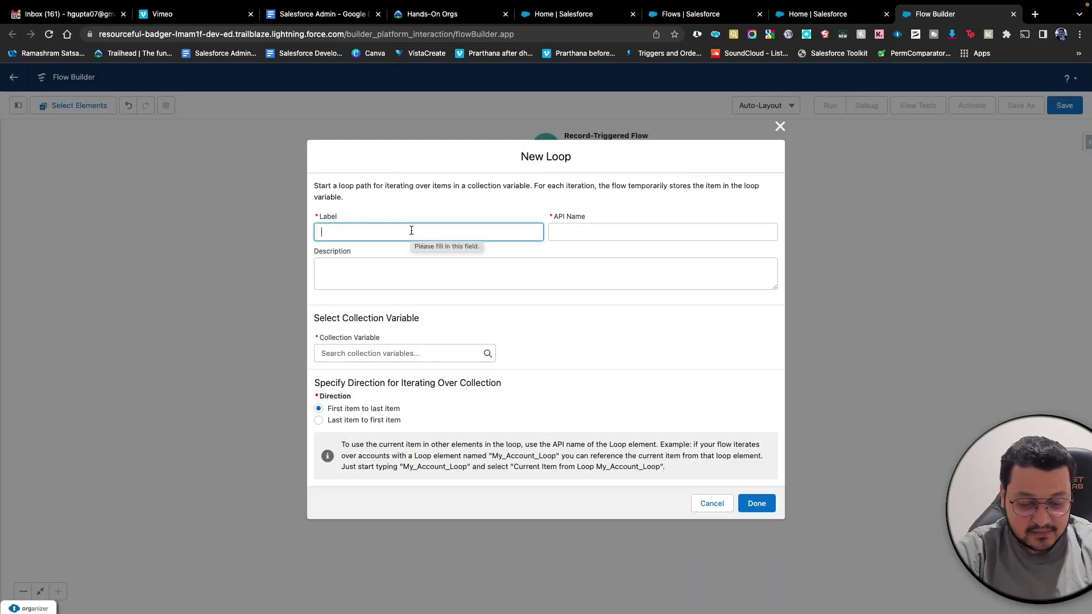
{"action": "type", "text": "loo"}
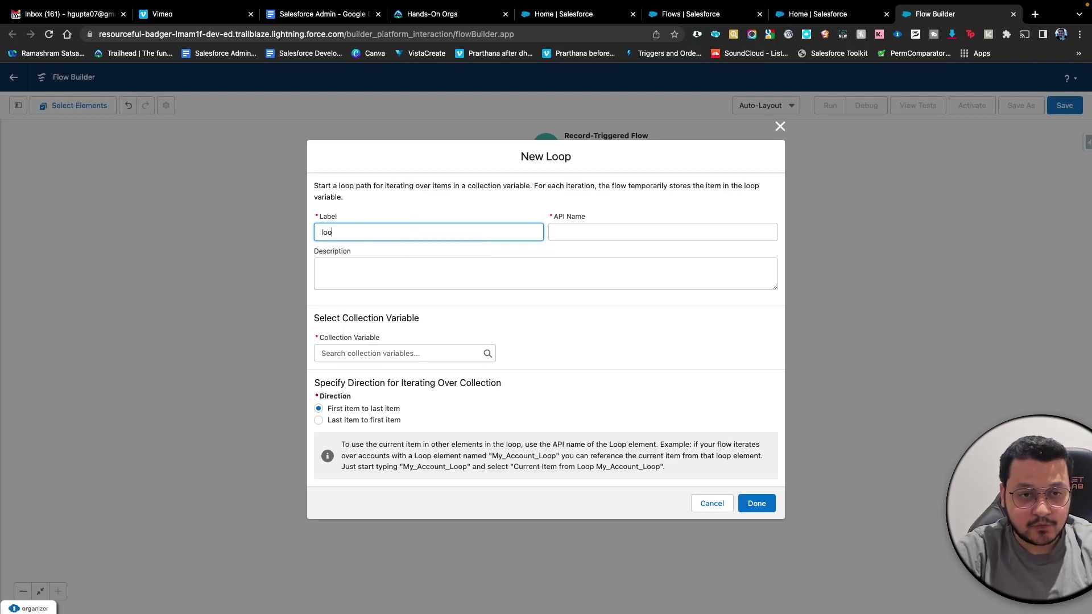
{"action": "type", "text": "pOver"}
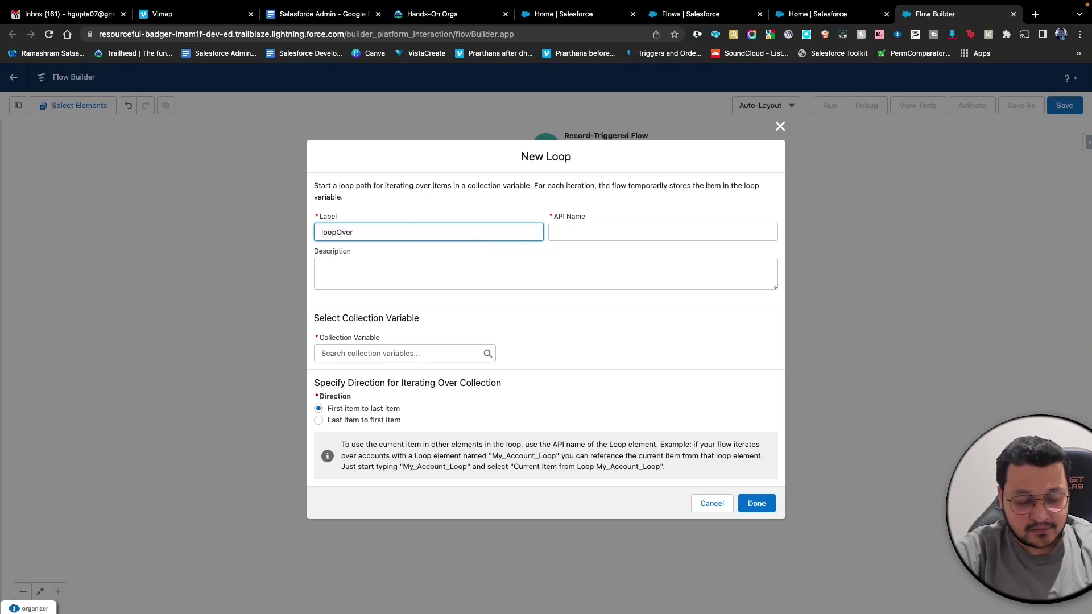
{"action": "type", "text": "Contacts"}
{"action": "key", "text": "Tab"}
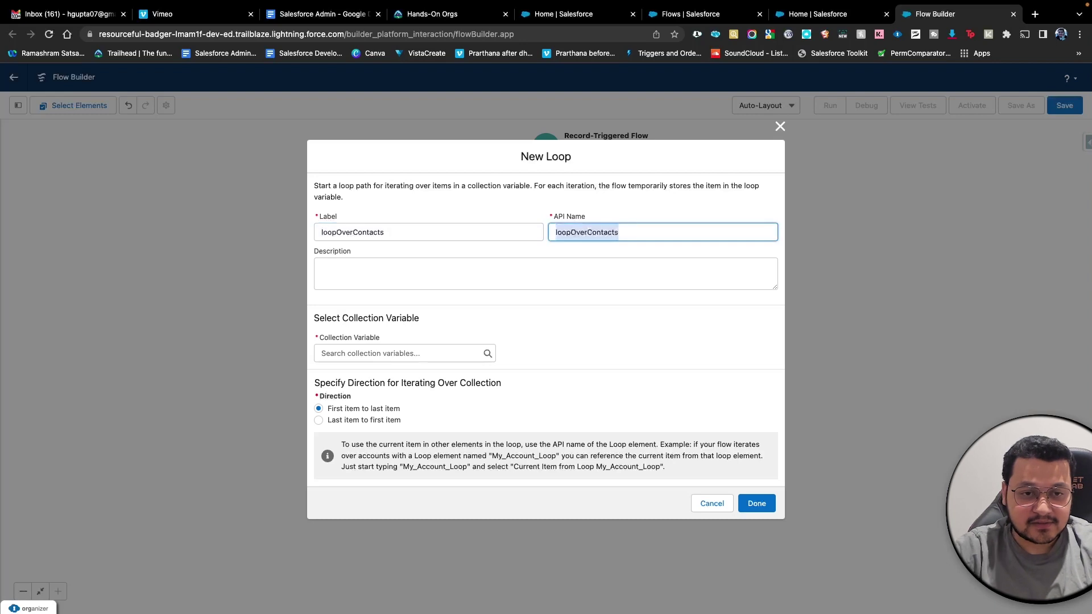
- Set the loop's collection variable to the contacts from getContact ({!getContact}) and finish its configuration
{"action": "left_click", "coordinate": [405, 352]}
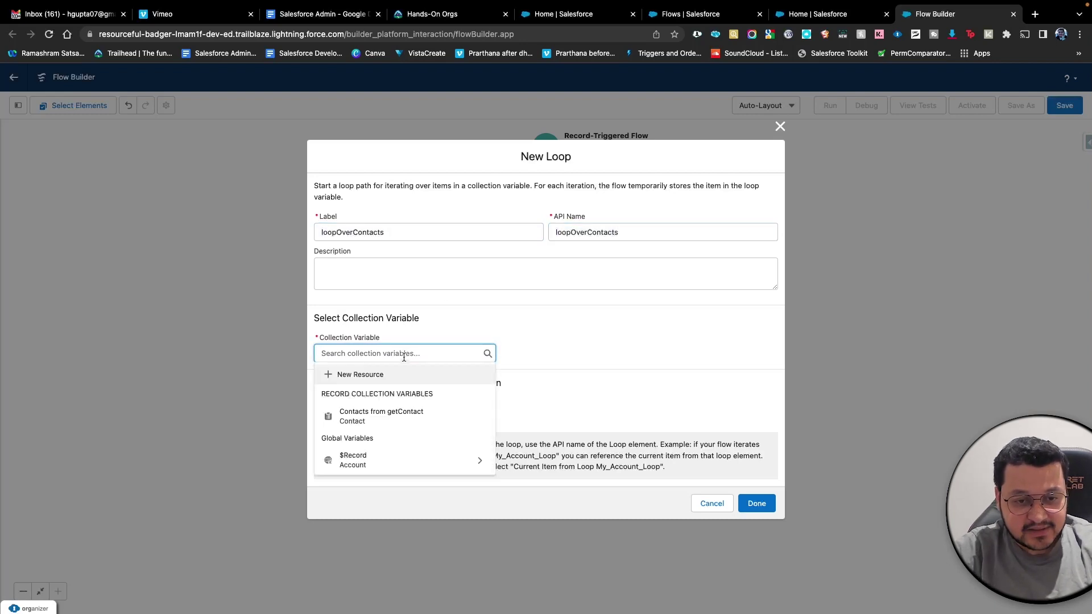
{"action": "left_click", "coordinate": [399, 419]}
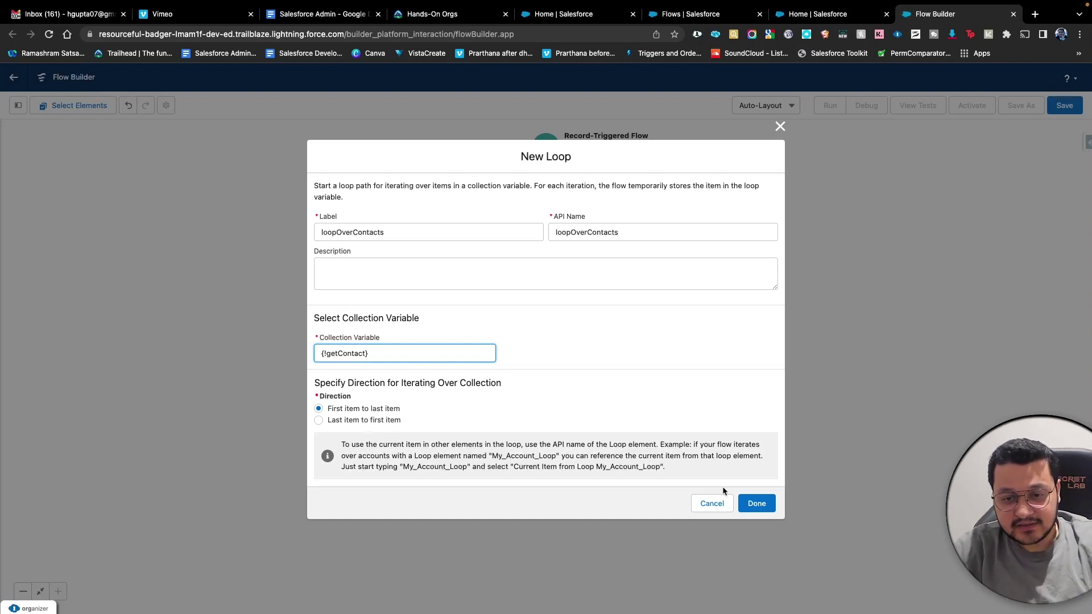
{"action": "left_click", "coordinate": [750, 505]}
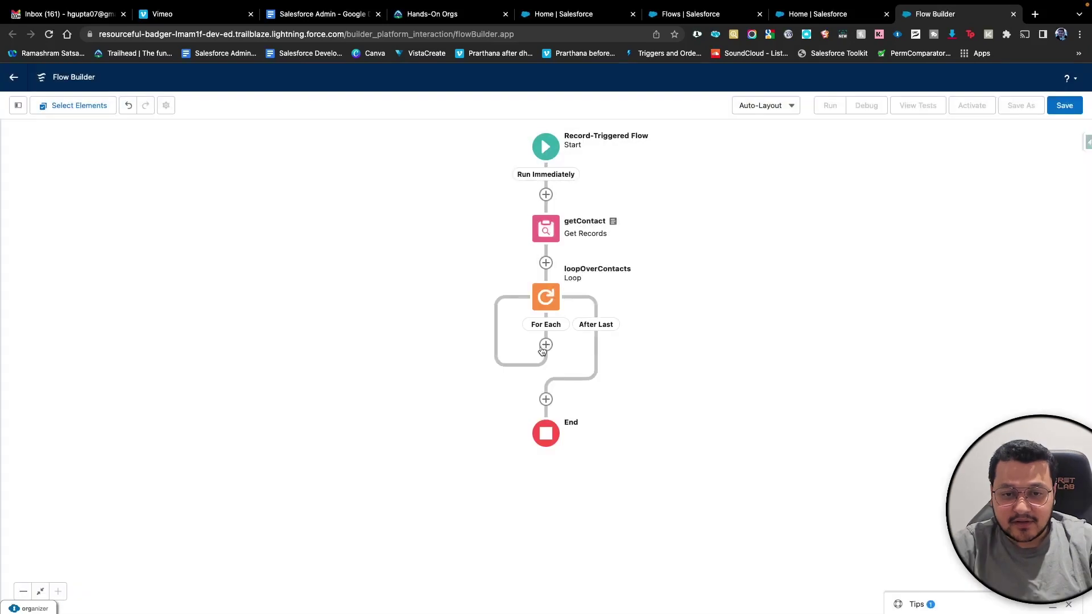
- Add an Assignment element on the loop's For Each path and label it updateField, with the same API name
{"action": "left_click", "coordinate": [546, 345]}
{"action": "scroll", "coordinate": [540, 455], "scroll_direction": "down", "scroll_amount": 3}
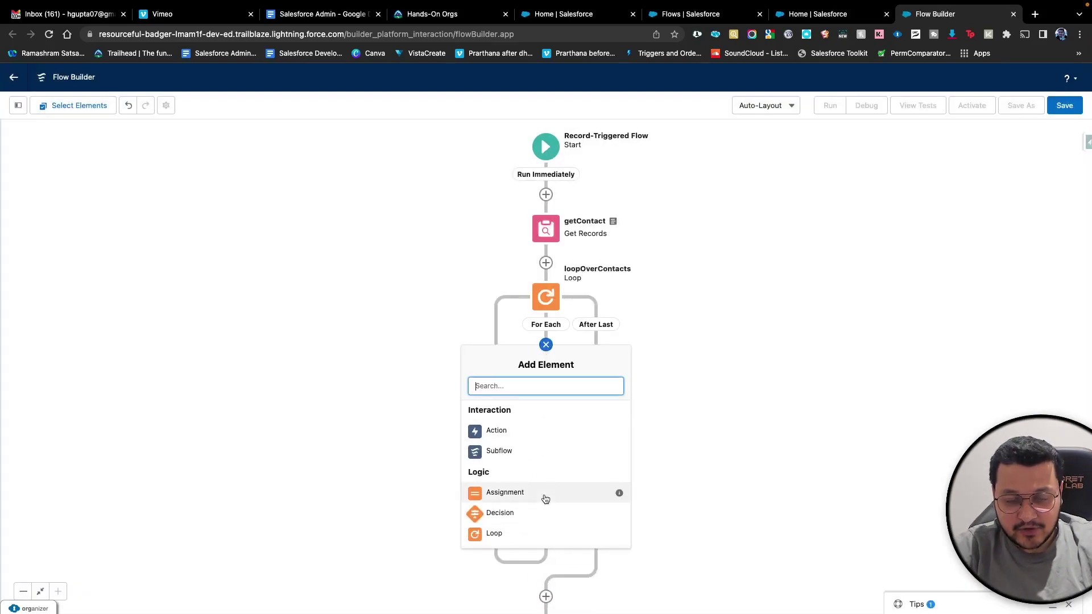
{"action": "left_click", "coordinate": [543, 497]}
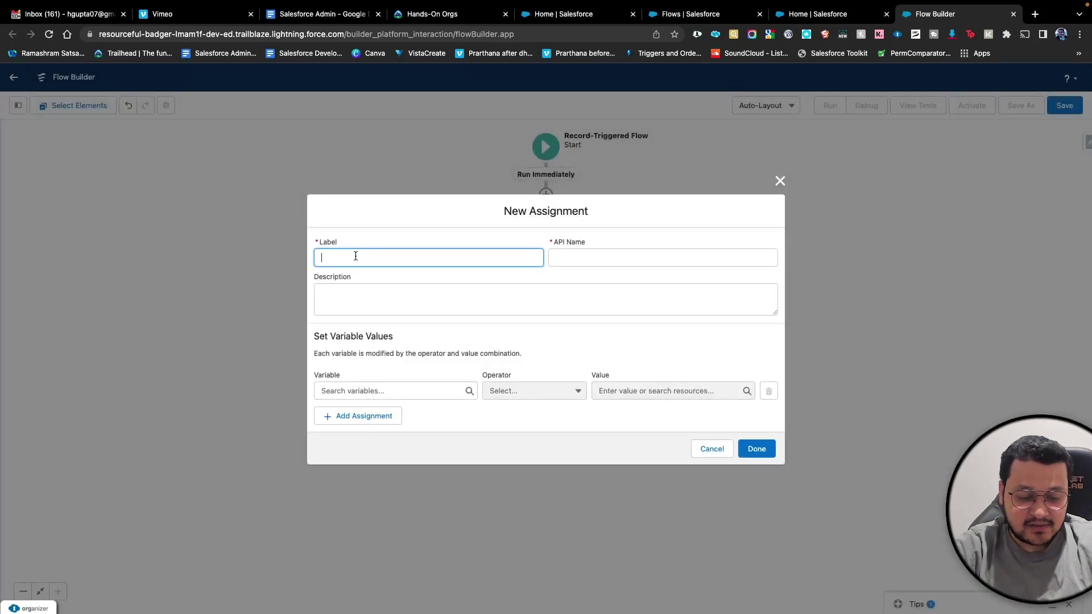
{"action": "type", "text": "updateField"}
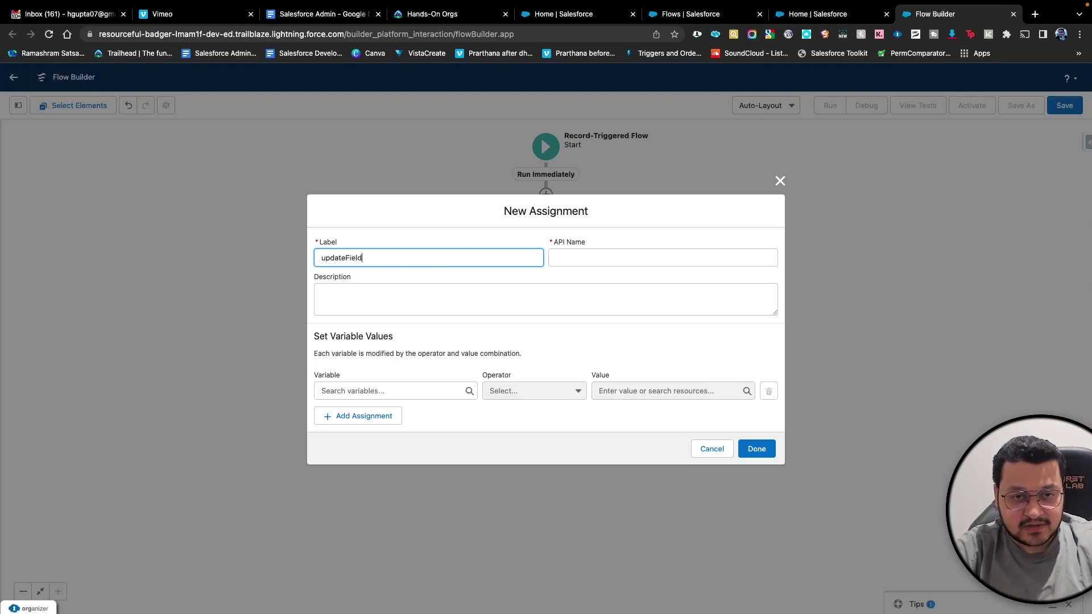
{"action": "key", "text": "Tab"}
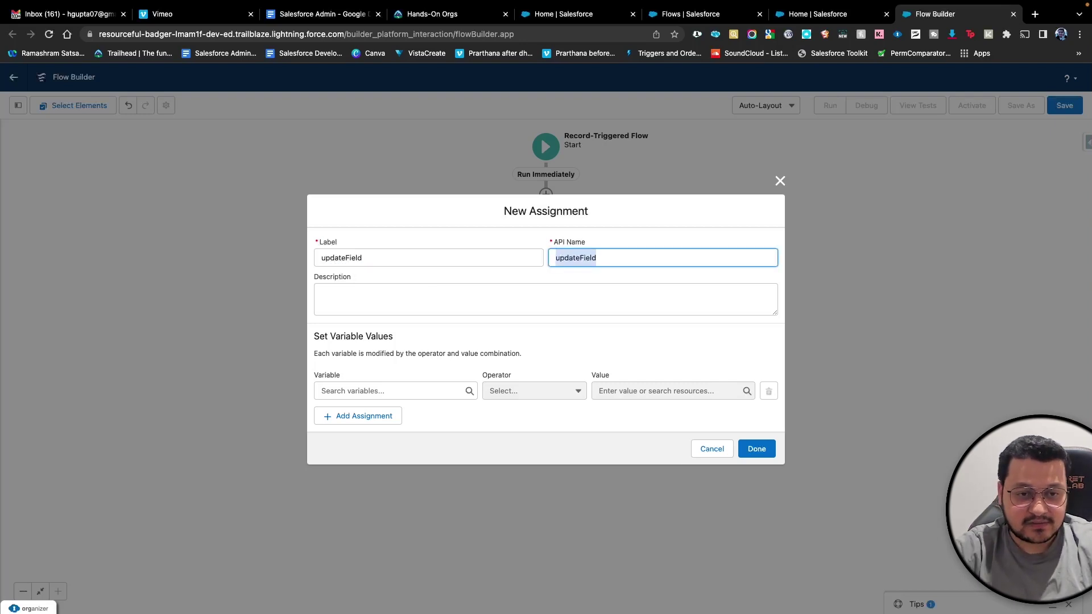
- Create a new Variable resource for the assignment with data type Record and multiple values (collection) allowed
{"action": "left_click", "coordinate": [374, 389]}
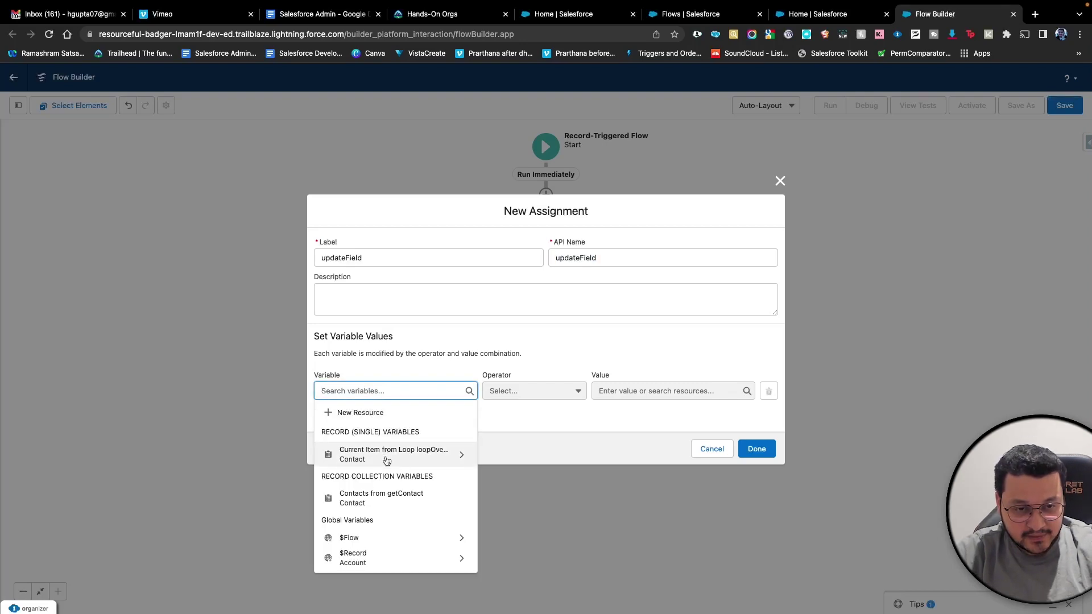
{"action": "left_click", "coordinate": [360, 413]}
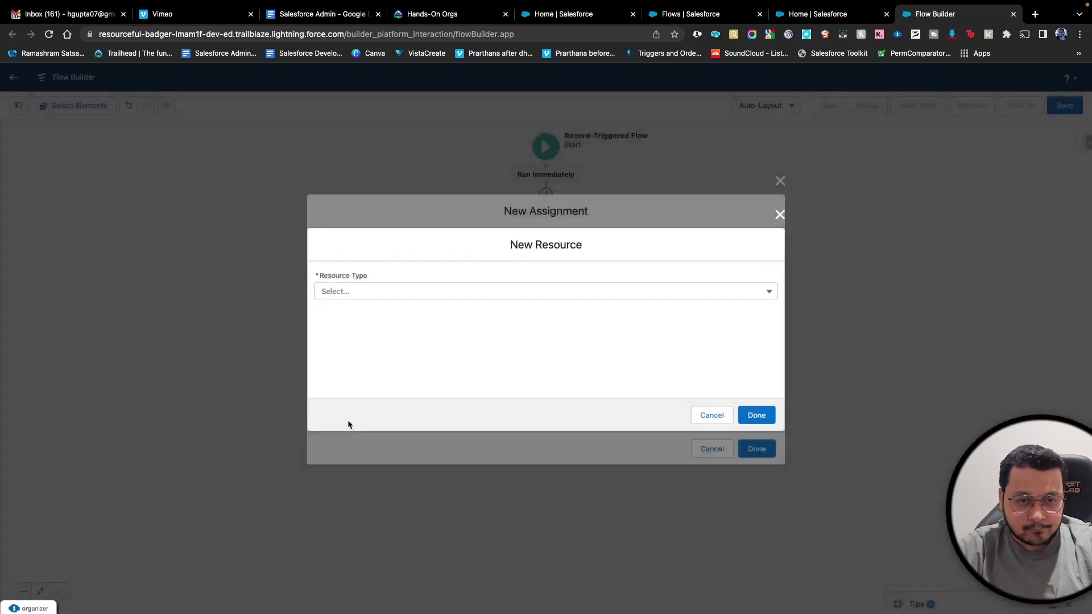
{"action": "left_click", "coordinate": [381, 293]}
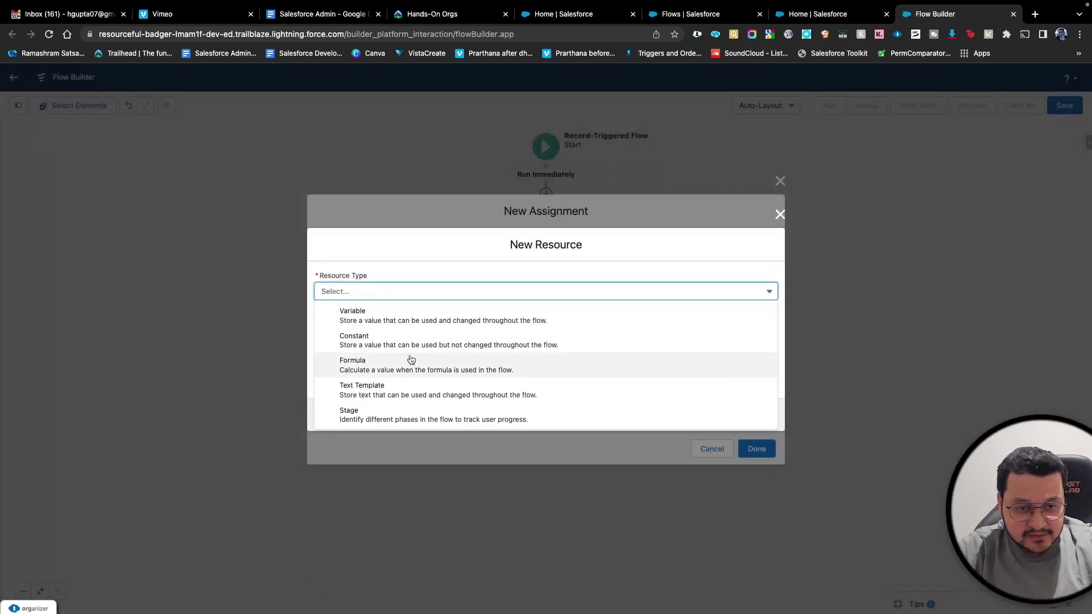
{"action": "left_click", "coordinate": [439, 328]}
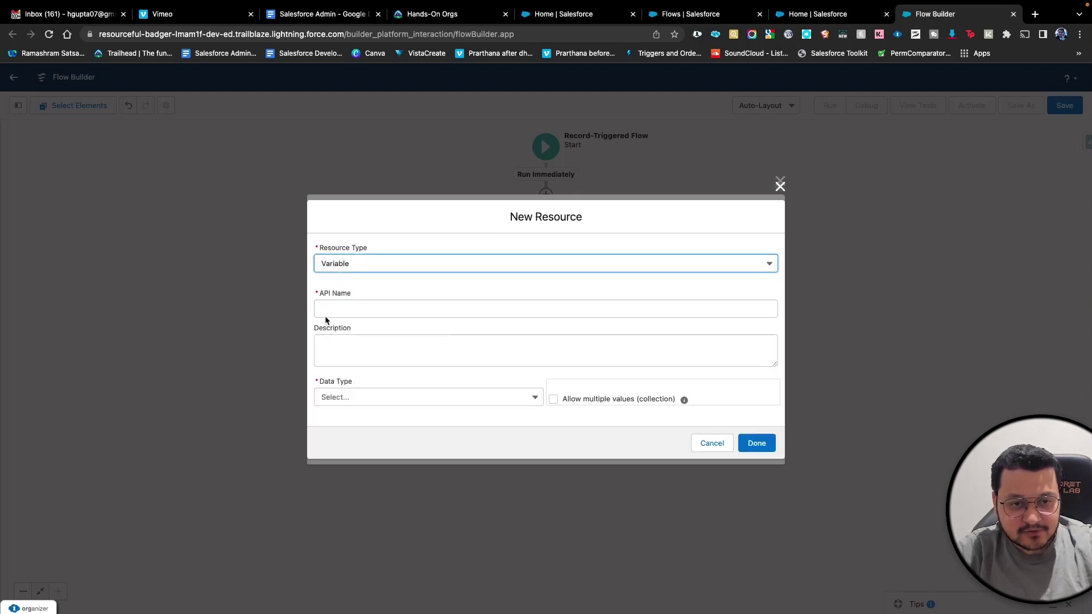
{"action": "left_click", "coordinate": [450, 399]}
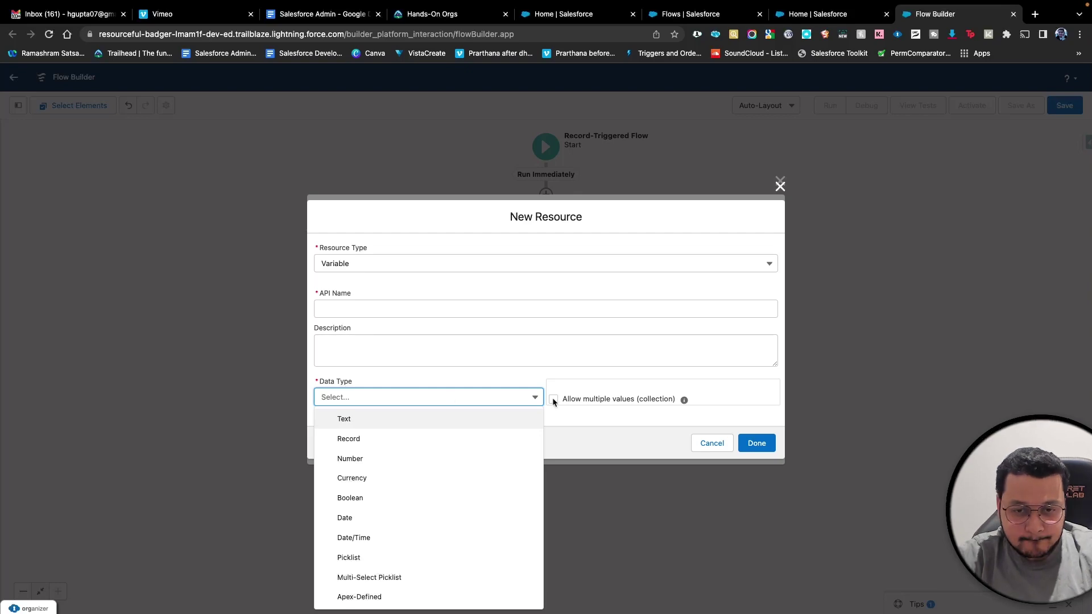
{"action": "left_click", "coordinate": [553, 398]}
{"action": "left_click", "coordinate": [446, 402]}
{"action": "left_click", "coordinate": [377, 443]}
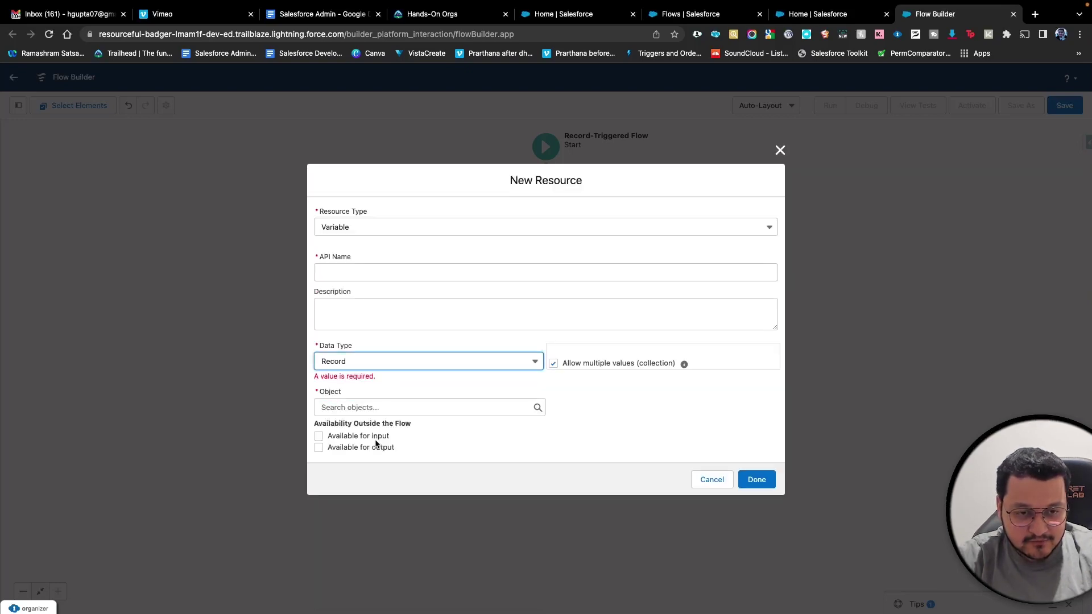
- Set the collection variable's object to Contact, give it the API name updateContactList, and finish creating it
{"action": "left_click", "coordinate": [383, 406]}
{"action": "type", "text": "co"}
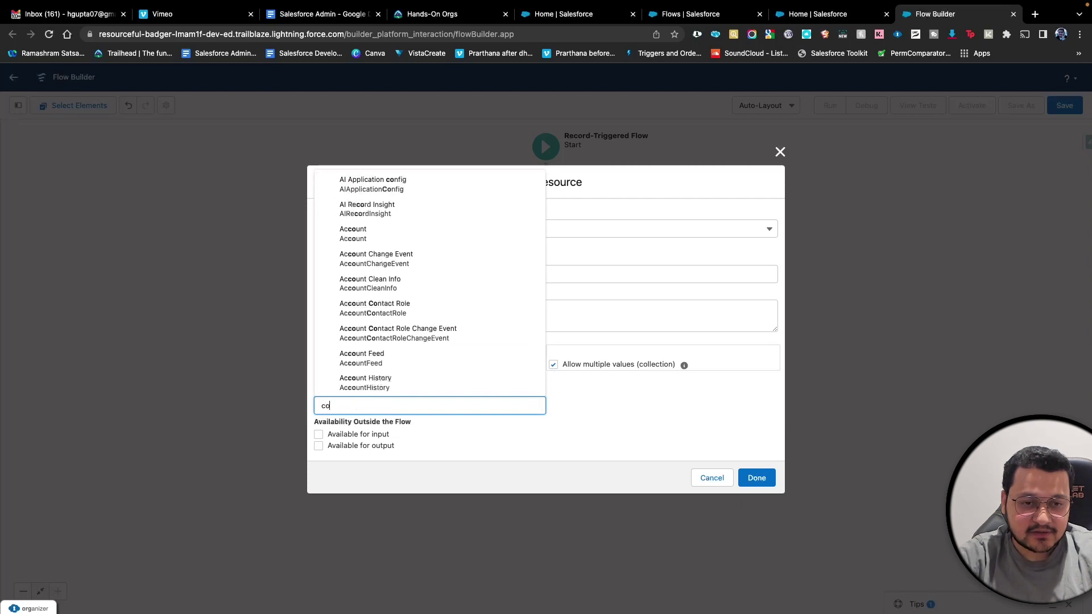
{"action": "type", "text": "ntac"}
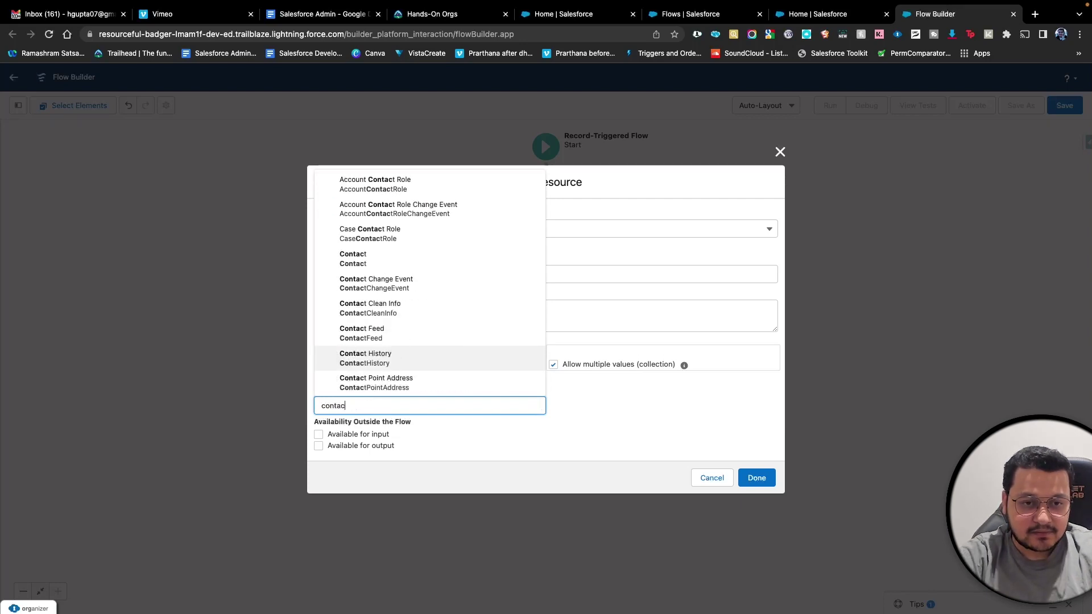
{"action": "left_click", "coordinate": [390, 258]}
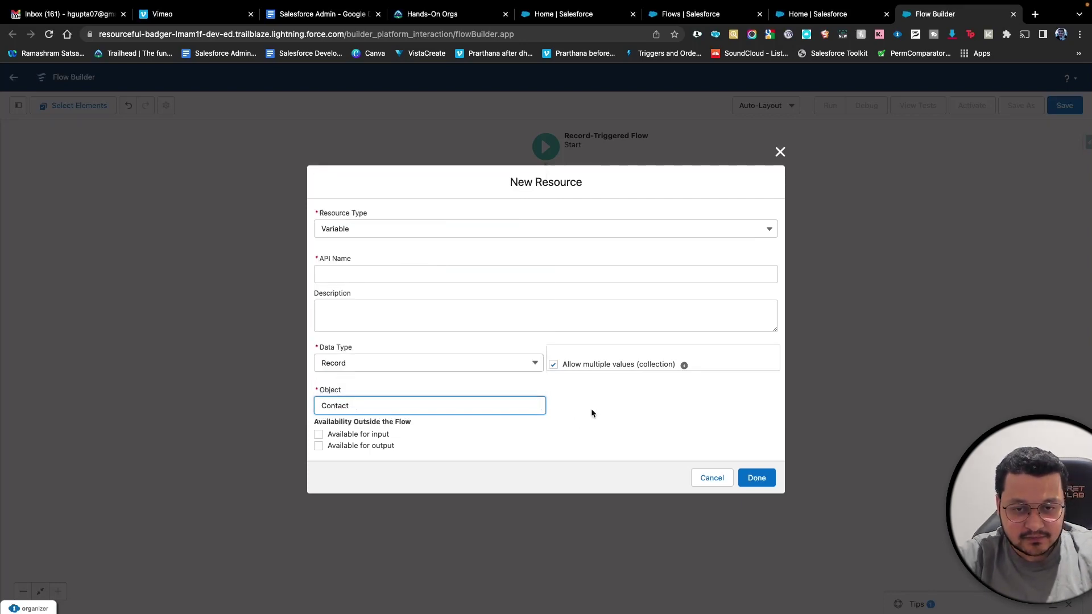
{"action": "left_click", "coordinate": [355, 275]}
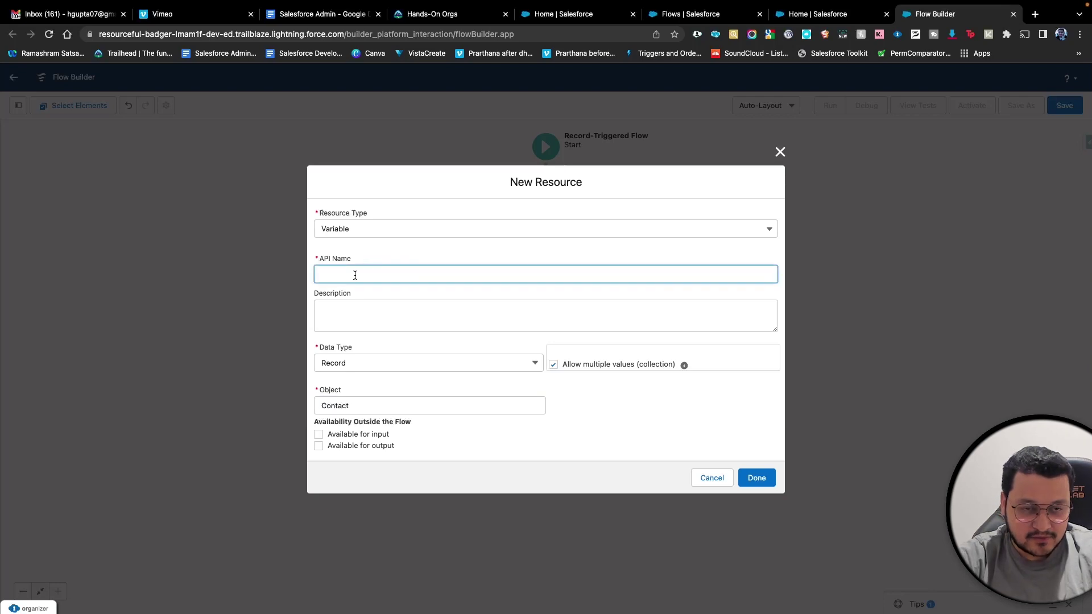
{"action": "type", "text": "updat"}
{"action": "type", "text": "eCon"}
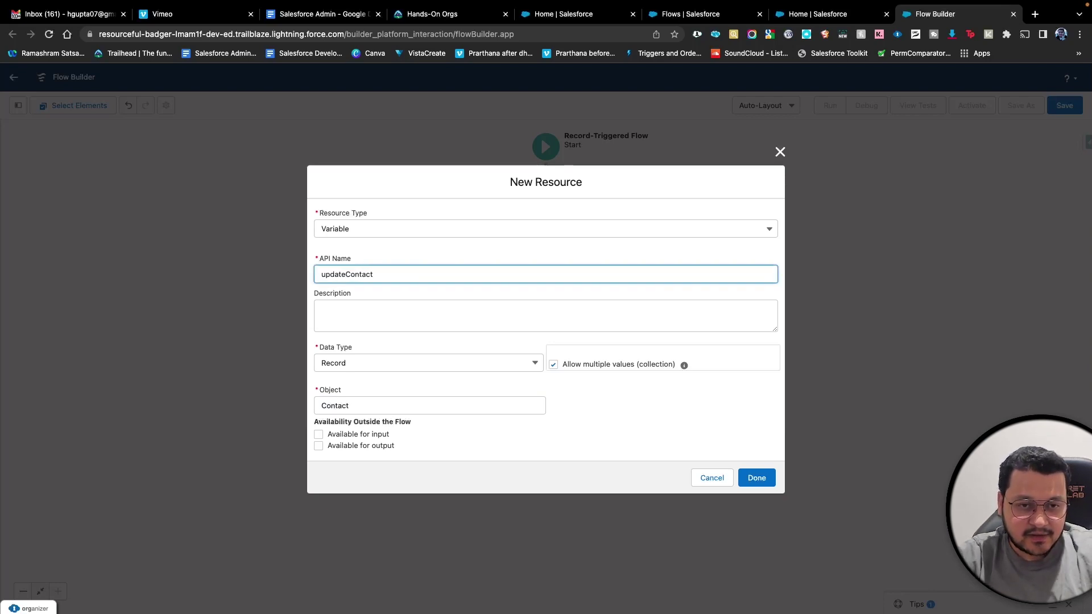
{"action": "type", "text": "tactList"}
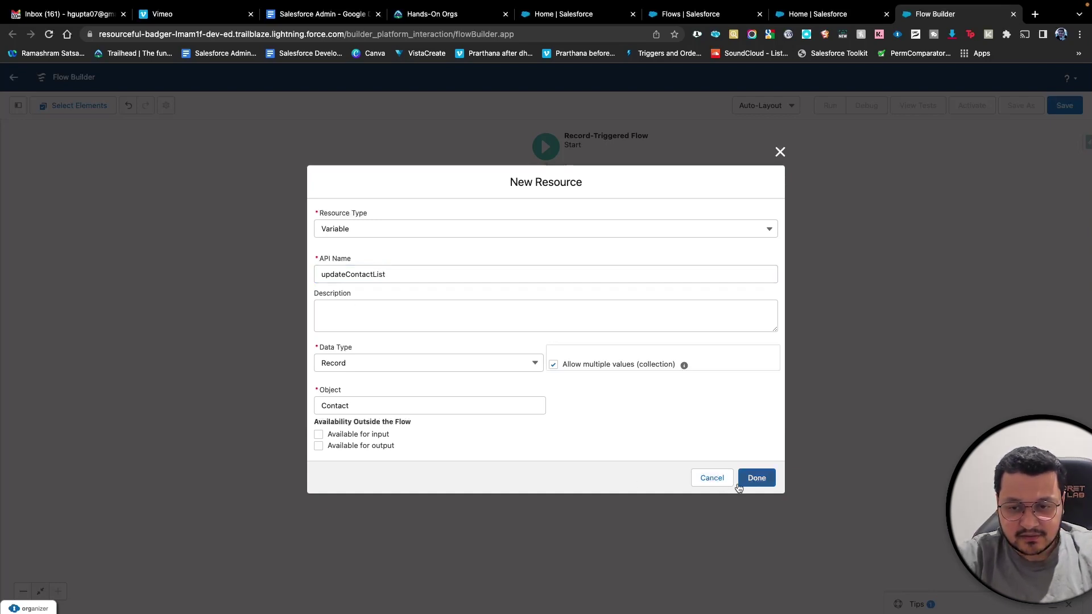
{"action": "left_click", "coordinate": [757, 478]}
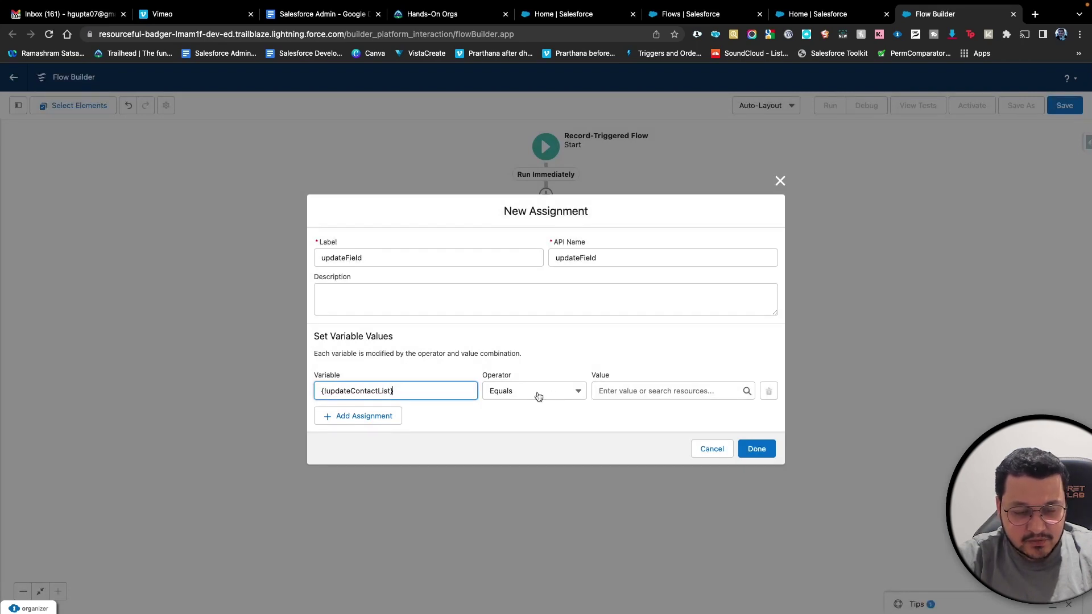
- Clear the assignment's variable and start another new Variable resource with the API name updateDescription
{"action": "key", "text": "BackSpace"}
{"action": "left_click", "coordinate": [378, 413]}
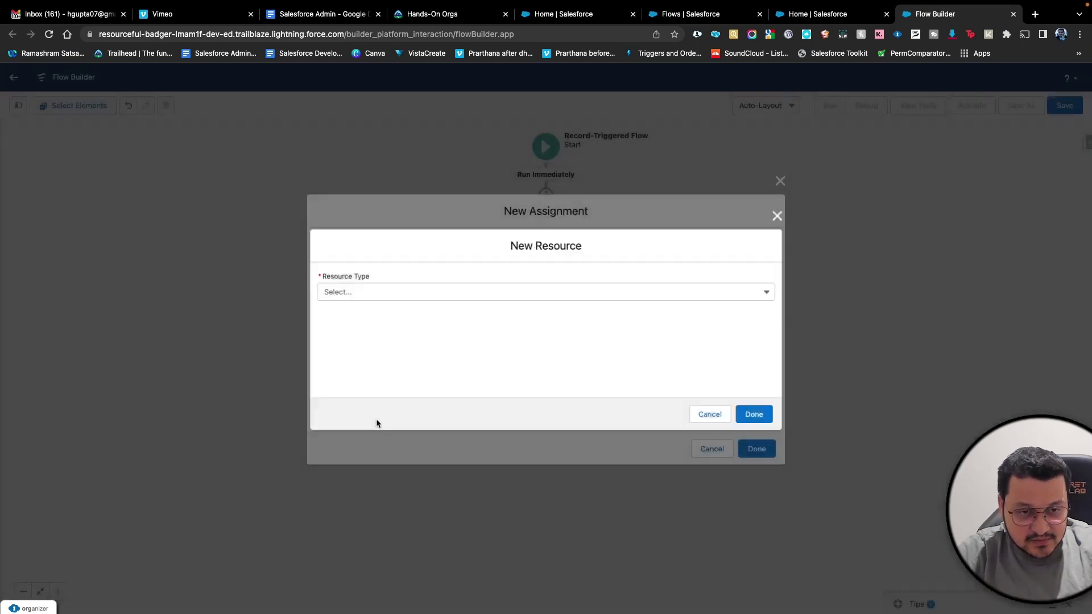
{"action": "left_click", "coordinate": [372, 291]}
{"action": "left_click", "coordinate": [384, 317]}
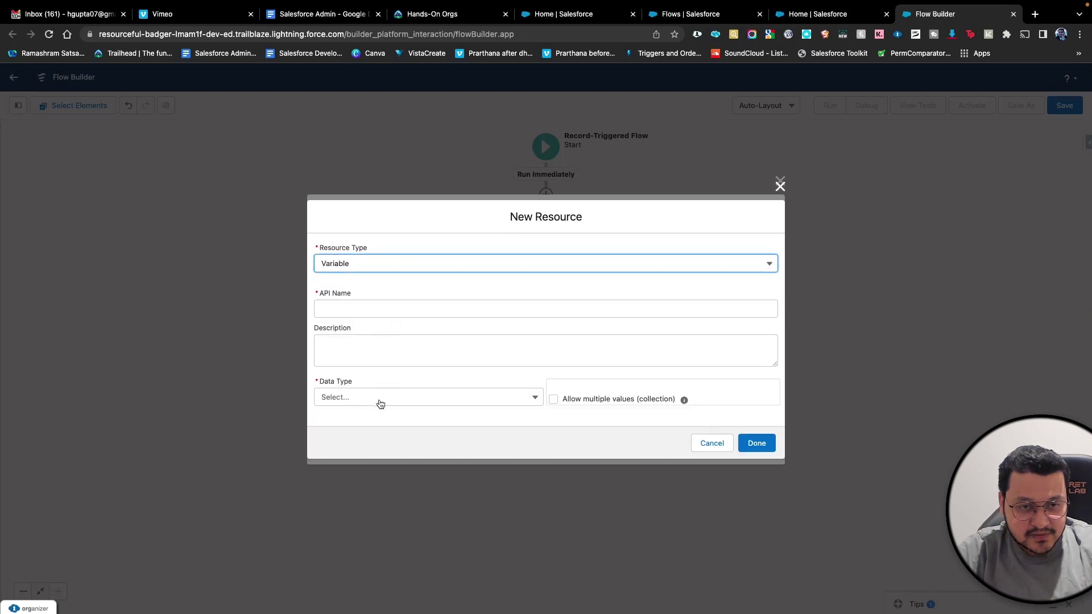
{"action": "left_click", "coordinate": [360, 310]}
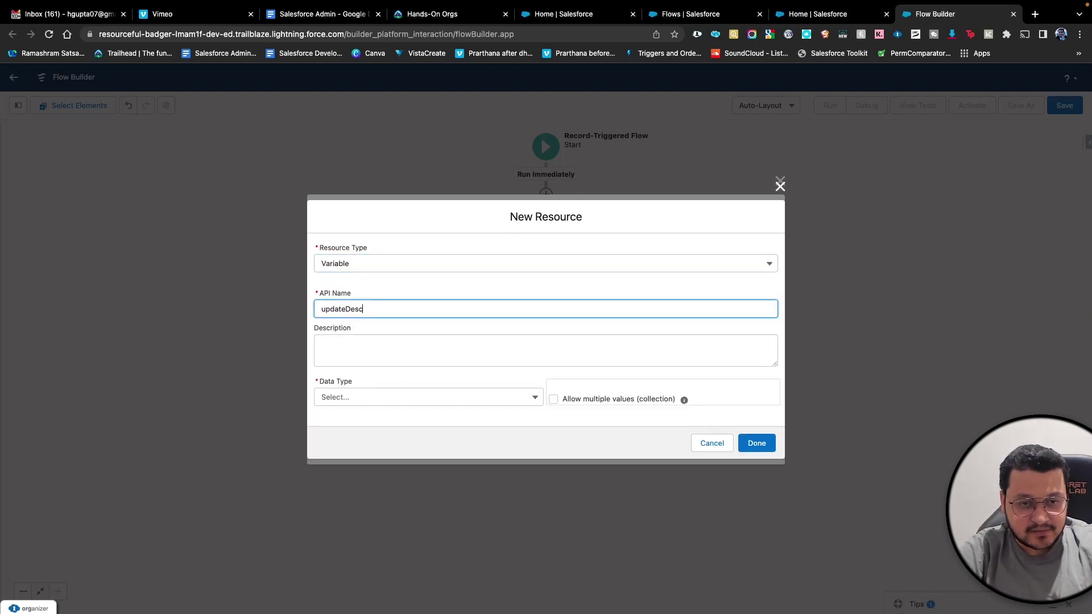
{"action": "left_click", "coordinate": [321, 345]}
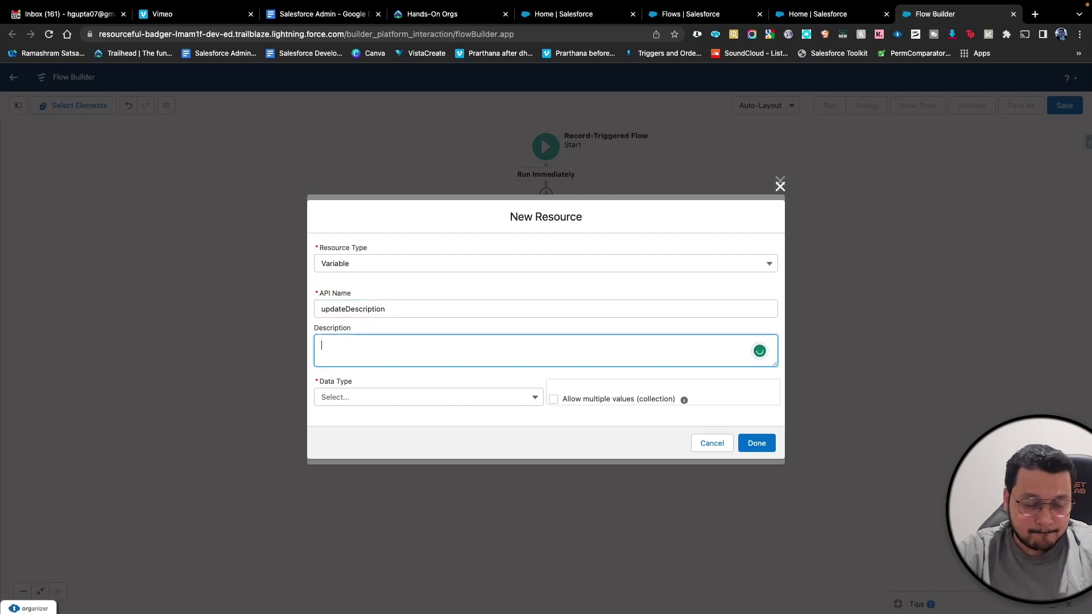
- Give updateDescription the data type Record and the object Contact, and finish creating it
{"action": "left_click", "coordinate": [358, 396]}
{"action": "left_click", "coordinate": [367, 439]}
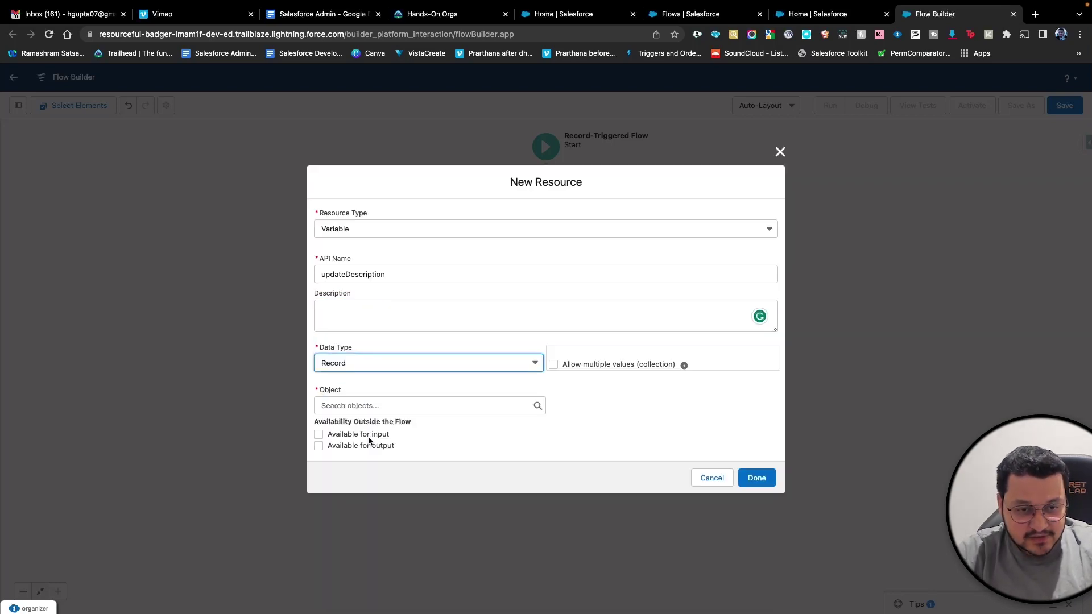
{"action": "left_click", "coordinate": [362, 401]}
{"action": "type", "text": "con"}
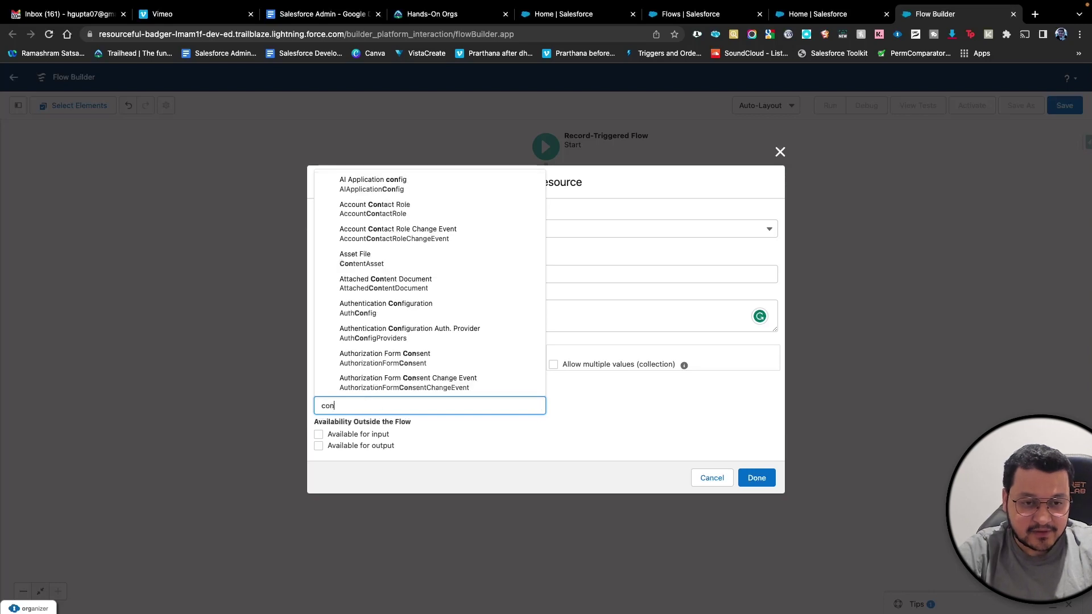
{"action": "type", "text": "tact"}
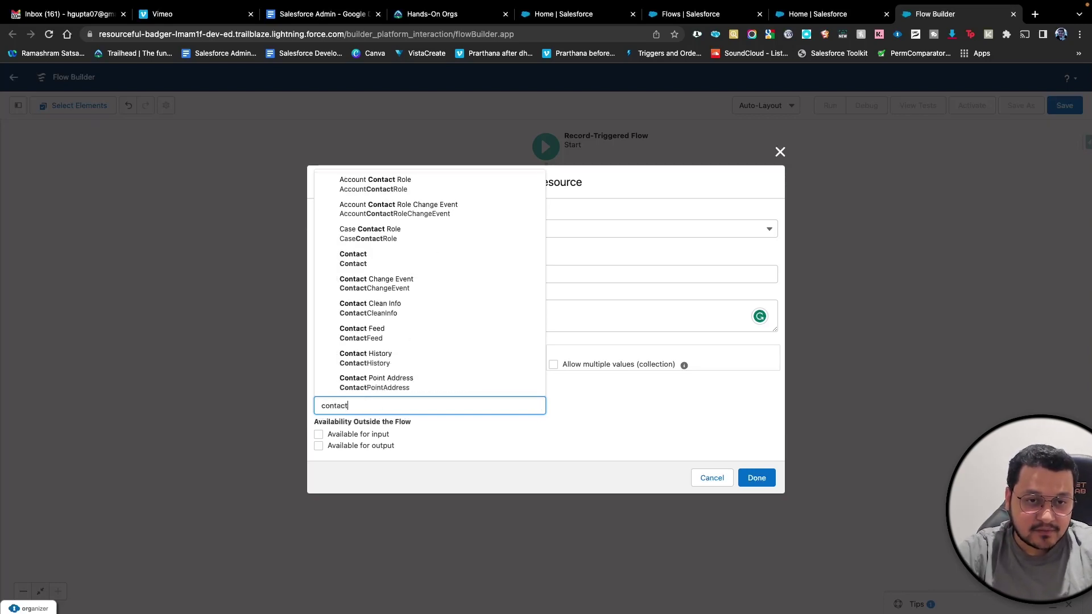
{"action": "left_click", "coordinate": [445, 262]}
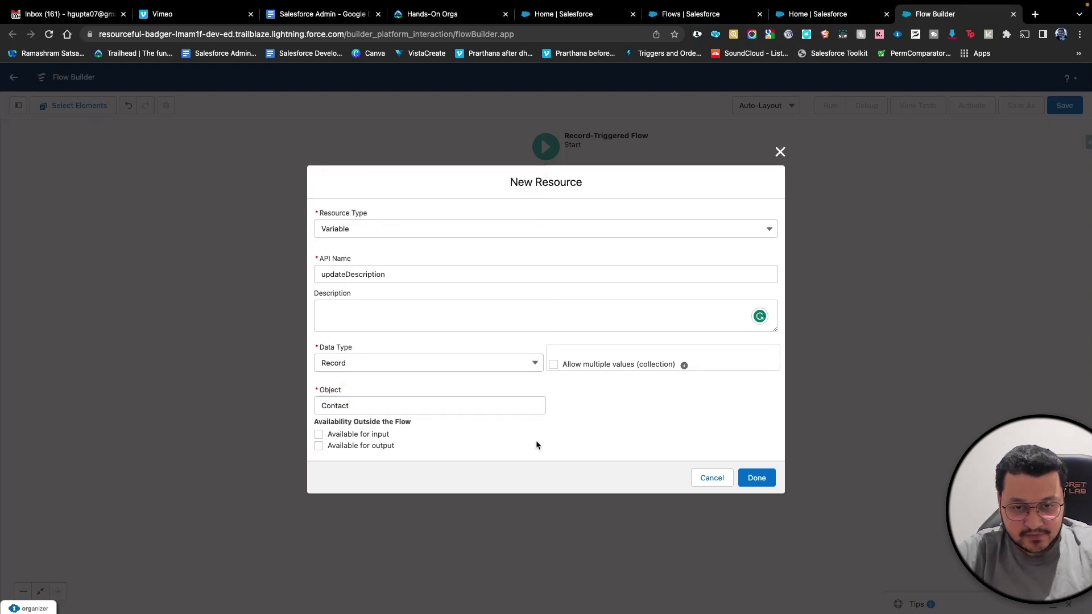
{"action": "left_click", "coordinate": [752, 478]}
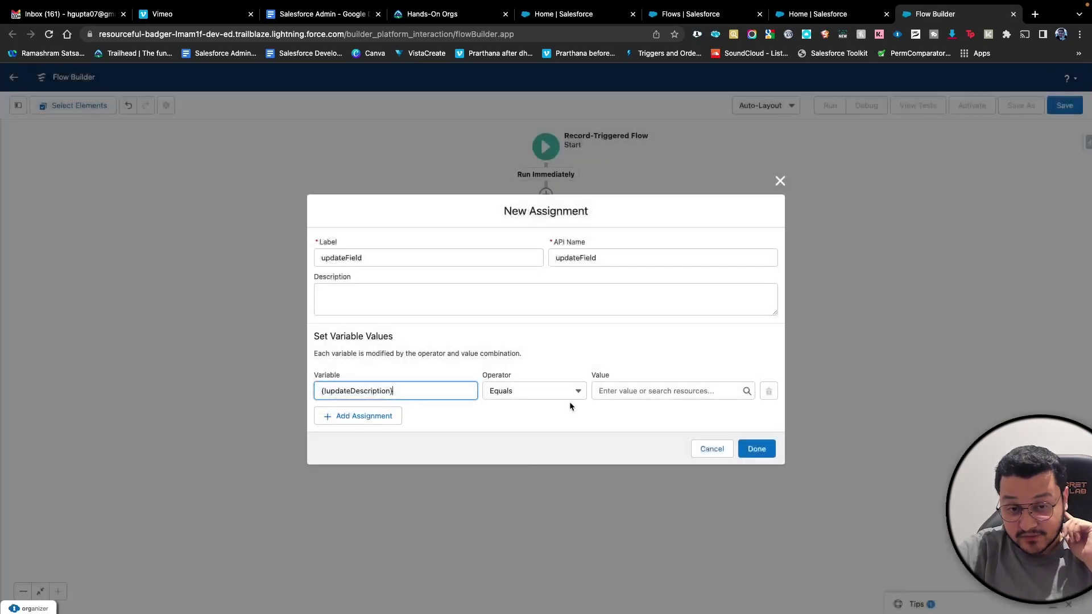
- Point the updateField assignment's variable to the Description field of updateDescription
{"action": "left_click", "coordinate": [543, 393]}
{"action": "left_click", "coordinate": [542, 414]}
{"action": "key", "text": "BackSpace"}
{"action": "type", "text": ".descrip"}
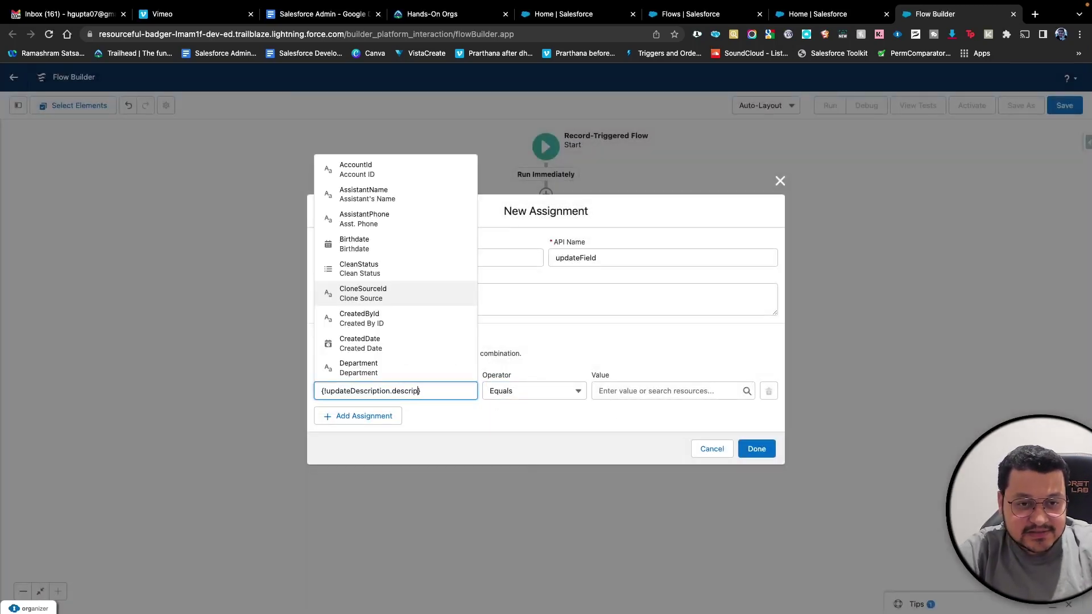
{"action": "scroll", "coordinate": [398, 293], "scroll_direction": "down", "scroll_amount": 3}
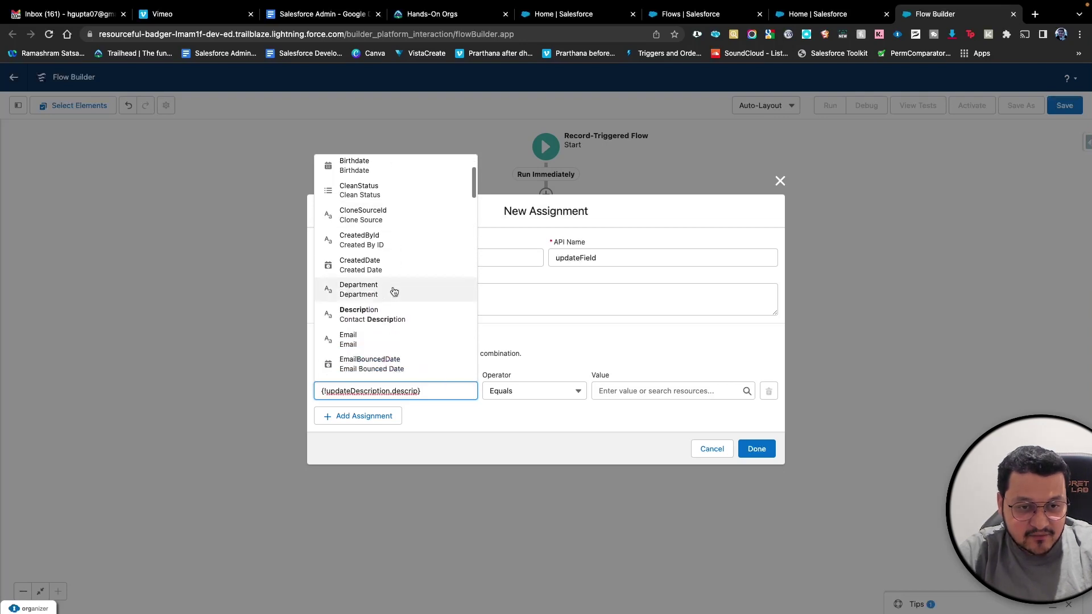
{"action": "left_click", "coordinate": [414, 317]}
- Use the newDescription text template as the value of the updateField assignment and finish the element
{"action": "left_click", "coordinate": [646, 391]}
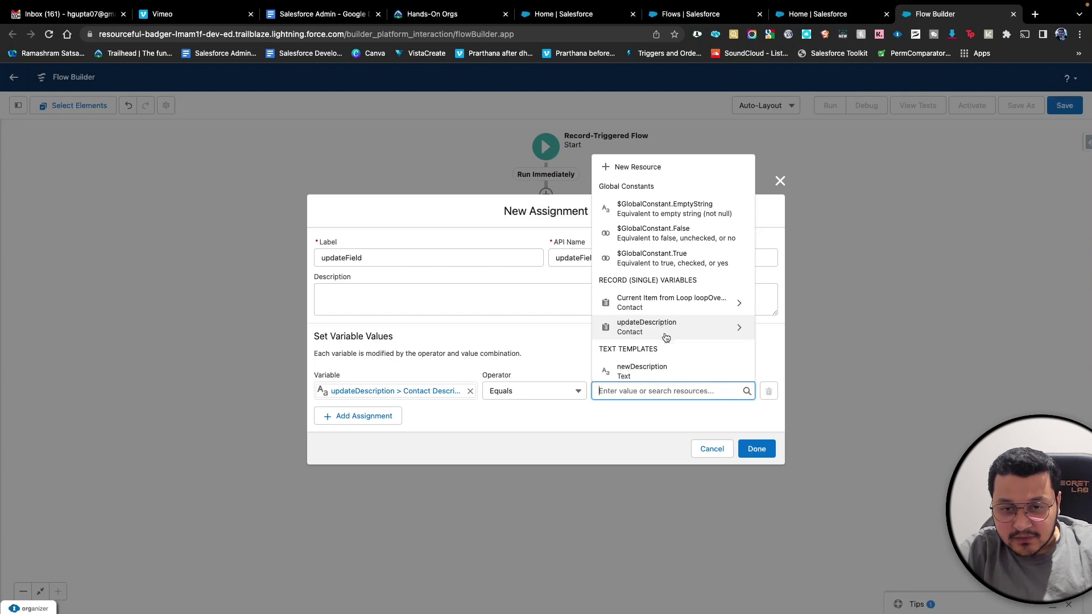
{"action": "scroll", "coordinate": [660, 341], "scroll_direction": "down", "scroll_amount": 1}
{"action": "left_click", "coordinate": [656, 357]}
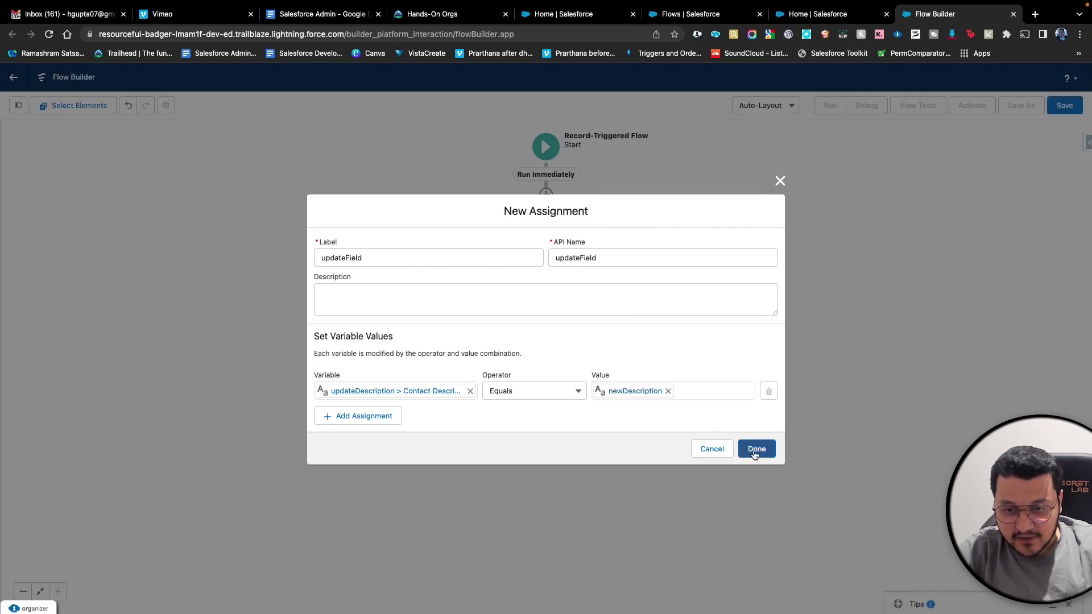
{"action": "left_click", "coordinate": [753, 449]}
- Edit the updateField assignment so its variable is the Description field of the current item from loopOverContacts
{"action": "left_click", "coordinate": [547, 378]}
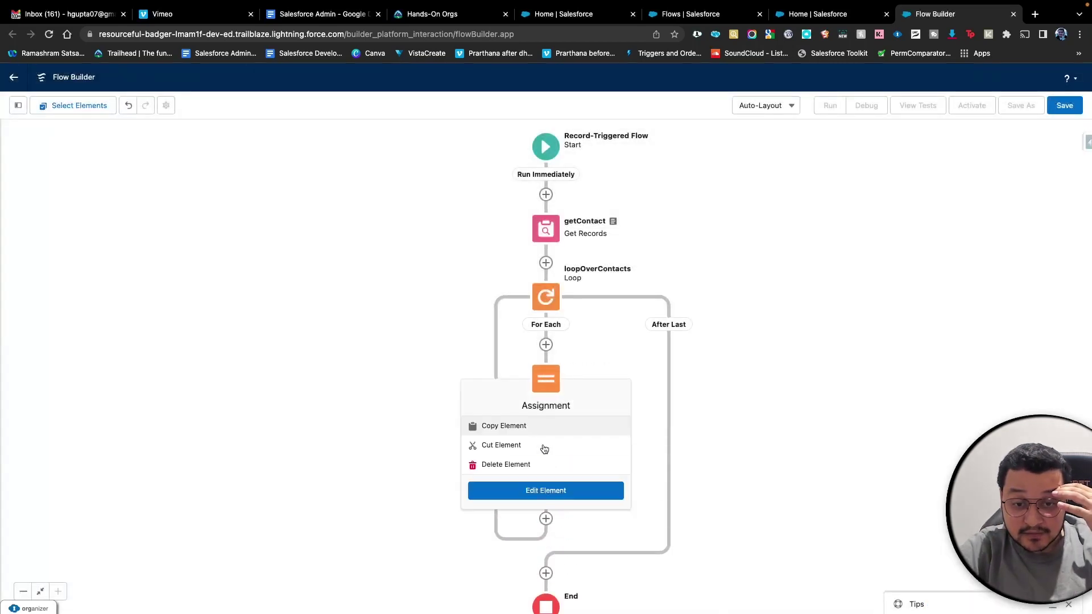
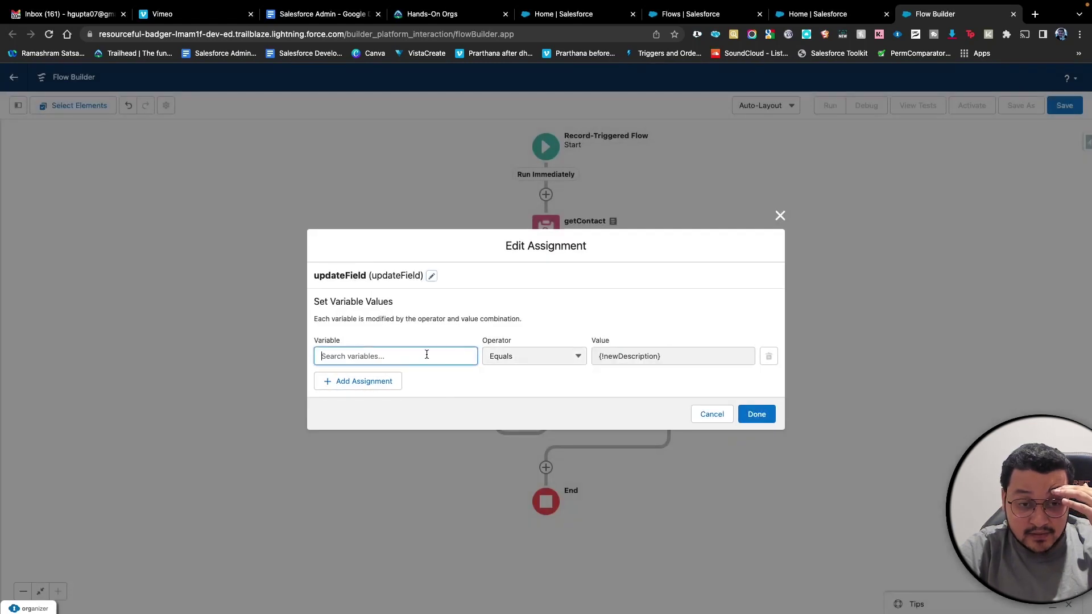
{"action": "left_click", "coordinate": [413, 355]}
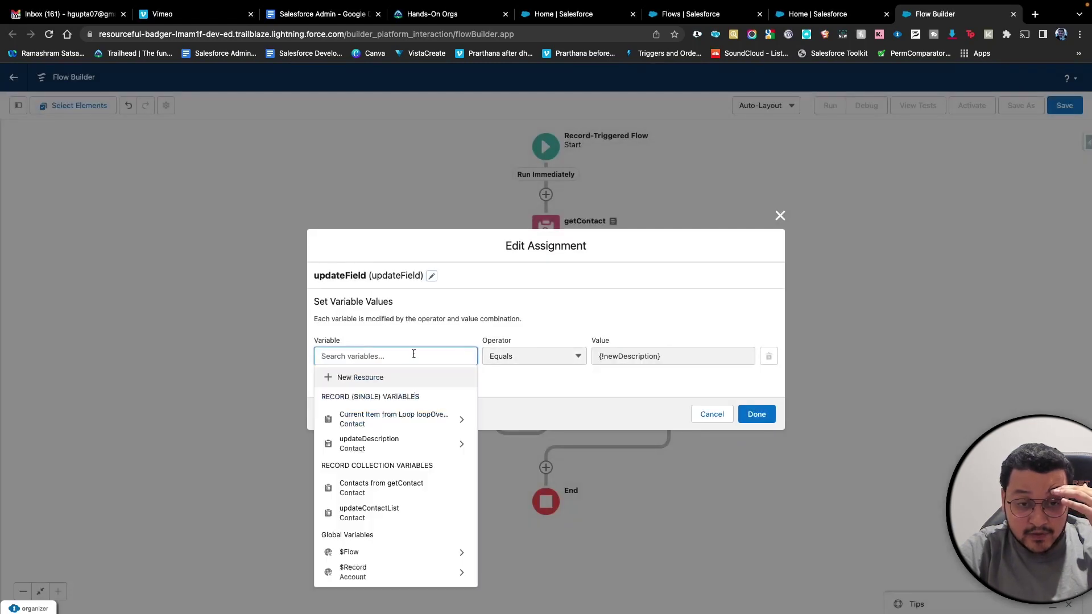
{"action": "left_click", "coordinate": [402, 420]}
{"action": "type", "text": "desc"}
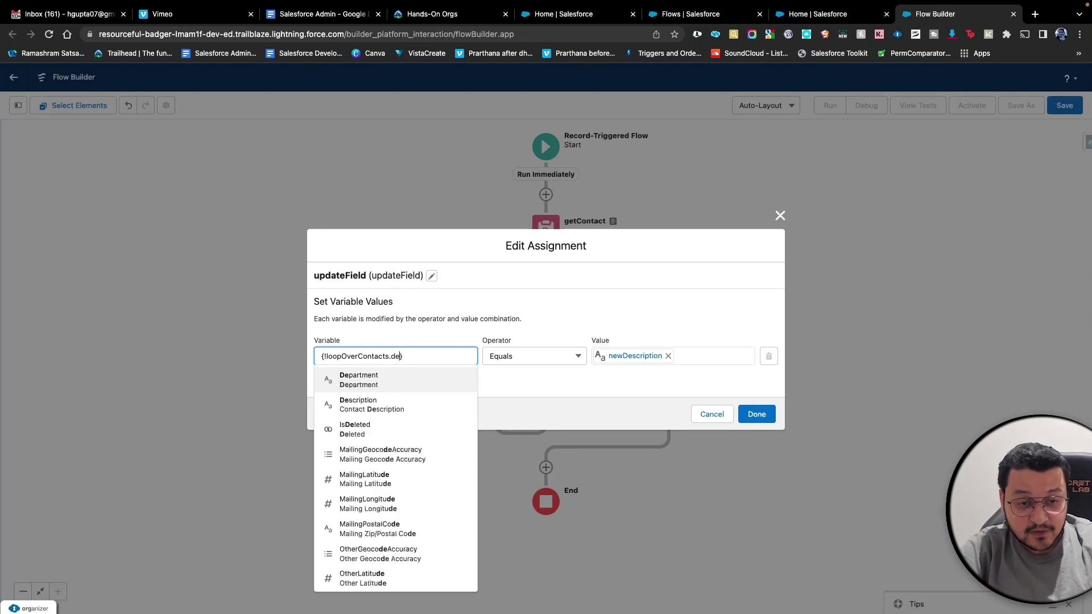
{"action": "left_click", "coordinate": [409, 380]}
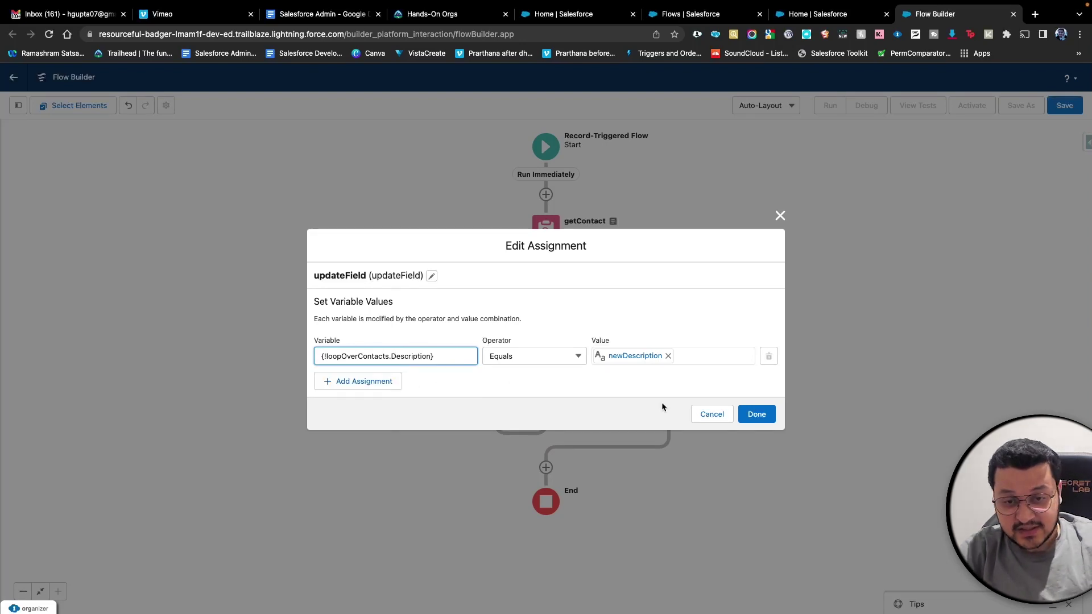
{"action": "left_click", "coordinate": [757, 414]}
- Add a second Assignment element after updateField inside the loop, with label and API name updateContact
{"action": "left_click", "coordinate": [546, 414]}
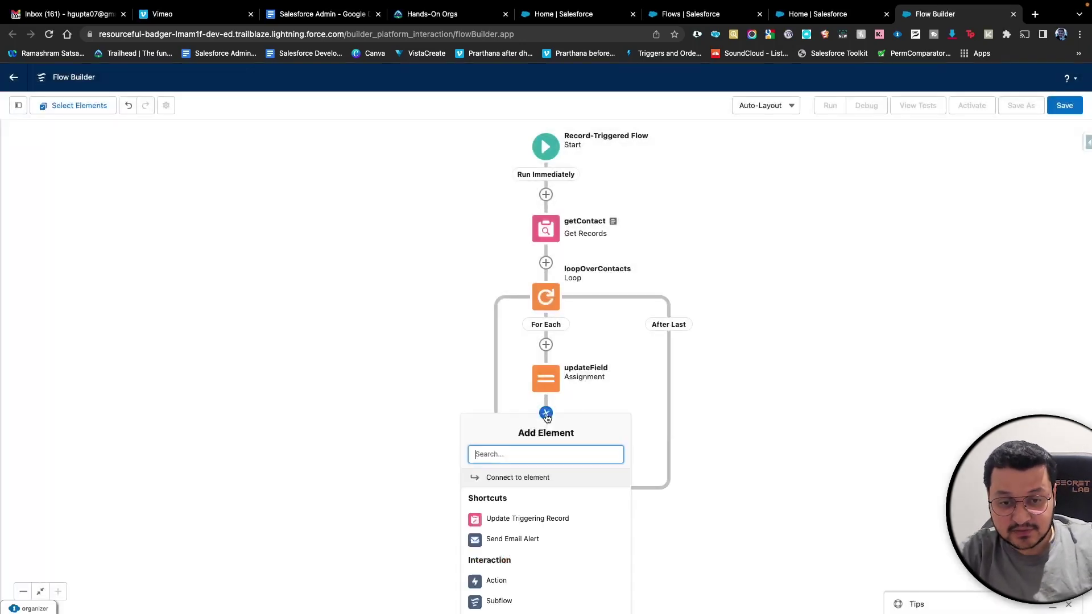
{"action": "scroll", "coordinate": [529, 512], "scroll_direction": "down", "scroll_amount": 5}
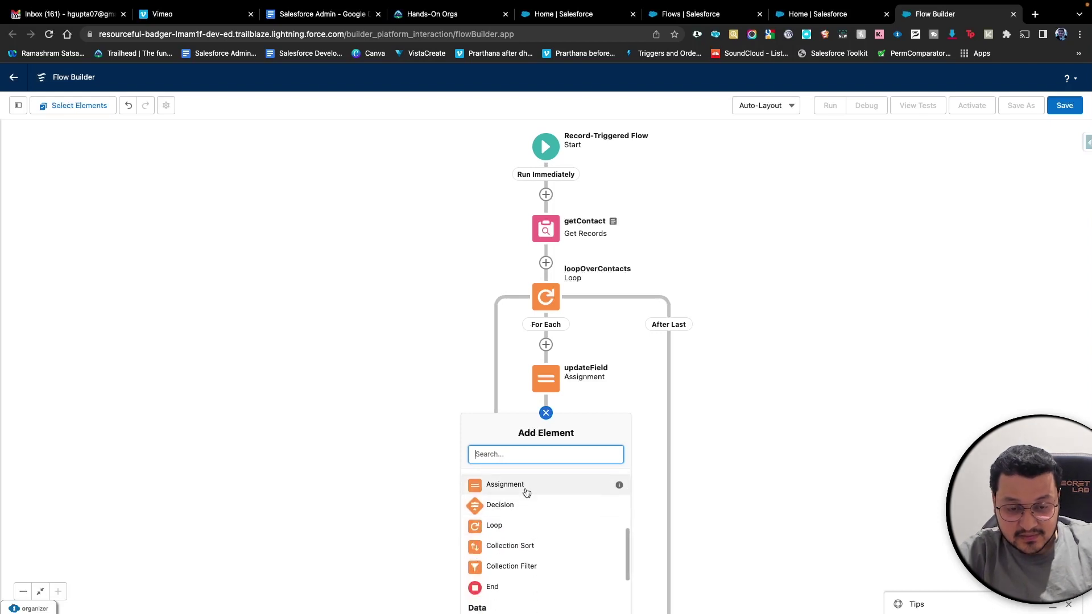
{"action": "left_click", "coordinate": [505, 485]}
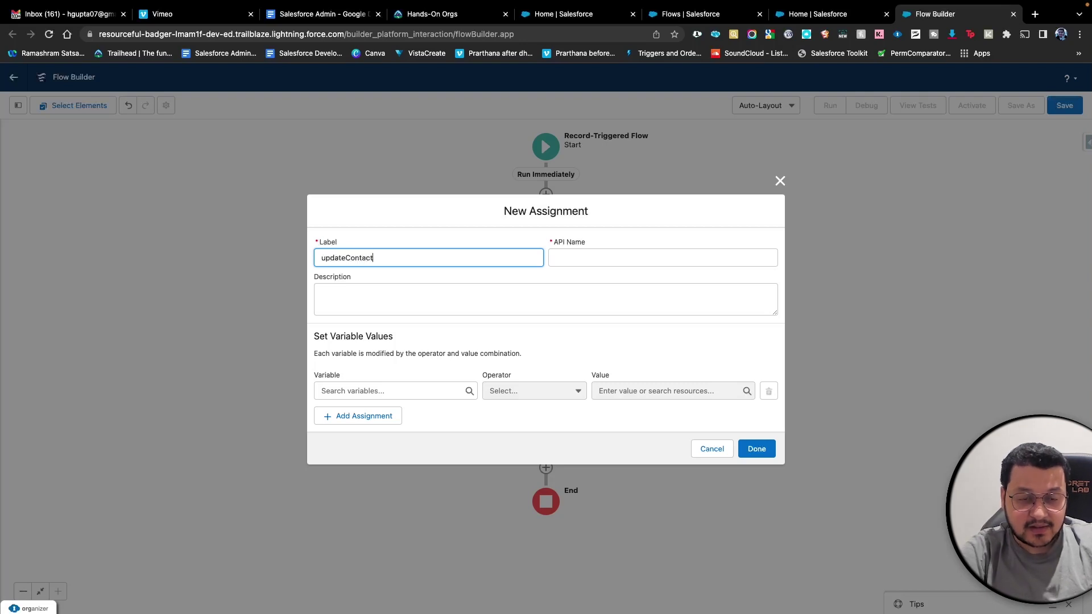
{"action": "key", "text": "Tab"}
- Have the updateContact assignment add the current item from loopOverContacts to updateContactList, and finish the element
{"action": "left_click", "coordinate": [417, 391]}
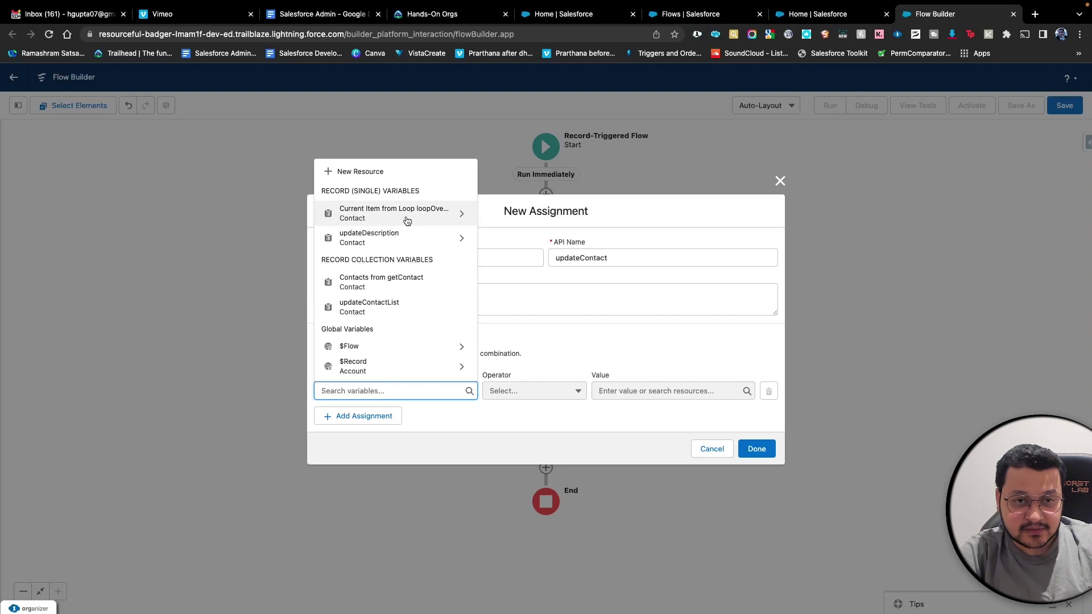
{"action": "left_click", "coordinate": [391, 308]}
{"action": "left_click", "coordinate": [561, 392]}
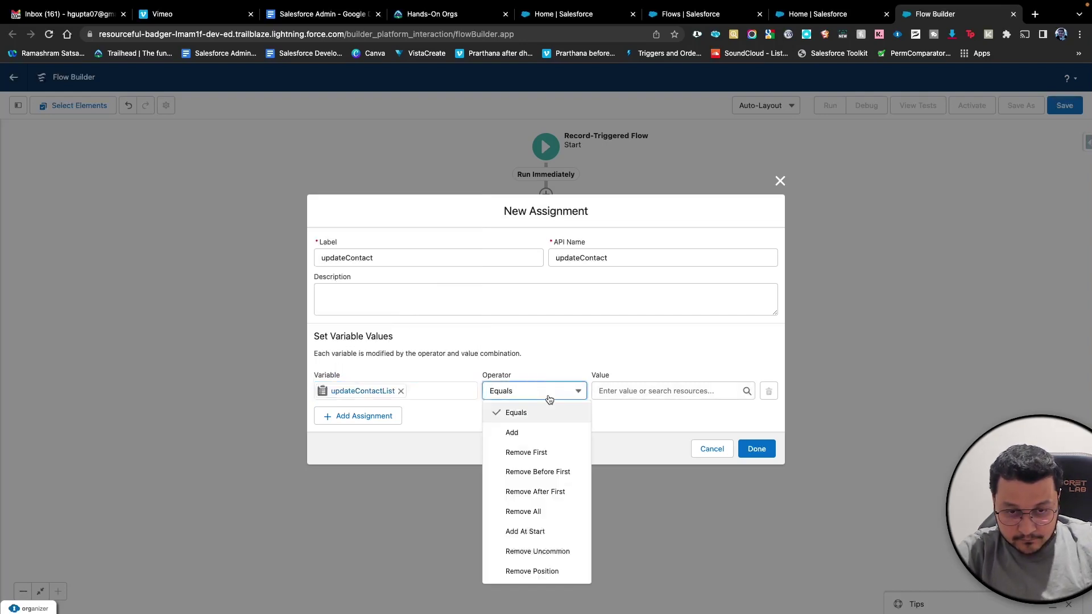
{"action": "left_click", "coordinate": [546, 437]}
{"action": "left_click", "coordinate": [618, 390]}
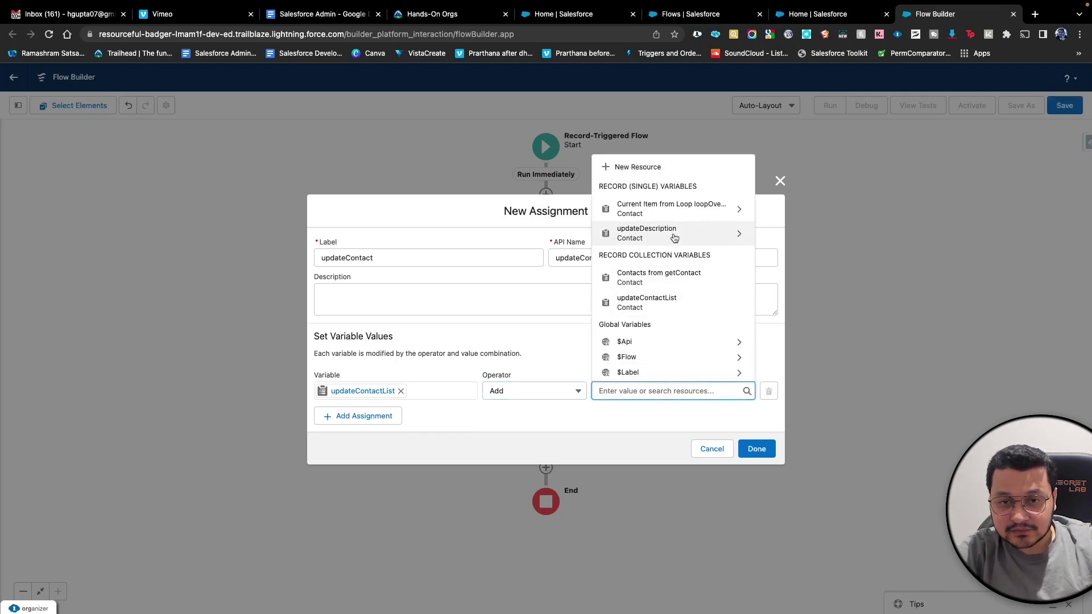
{"action": "left_click", "coordinate": [677, 210]}
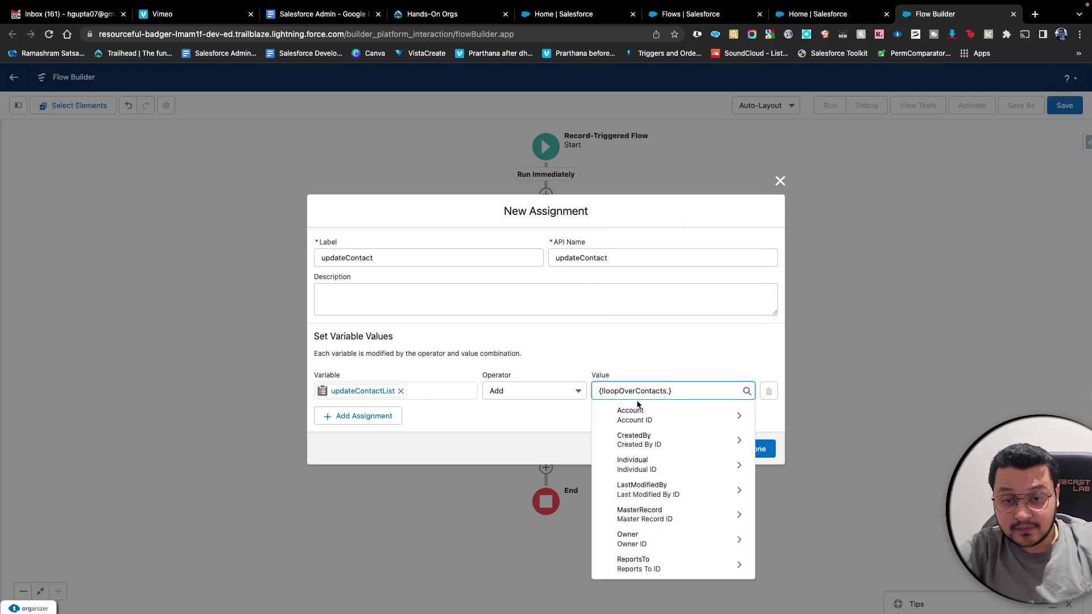
{"action": "left_click", "coordinate": [654, 344]}
{"action": "left_click", "coordinate": [758, 448]}
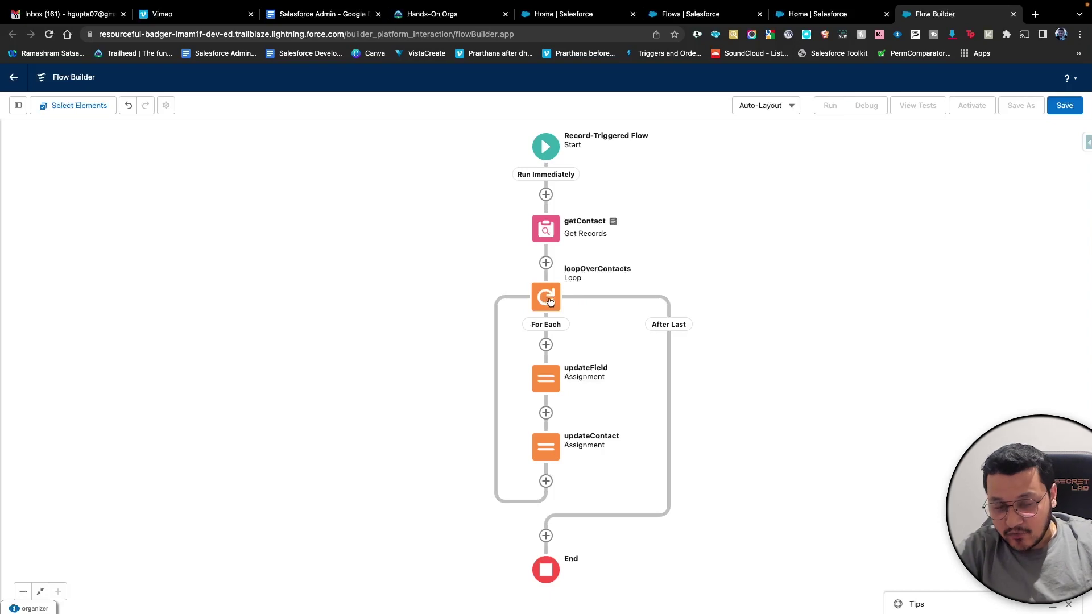
- Review the variable, operator and value of the updateField and updateContact assignments without changing them
{"action": "left_click", "coordinate": [548, 386]}
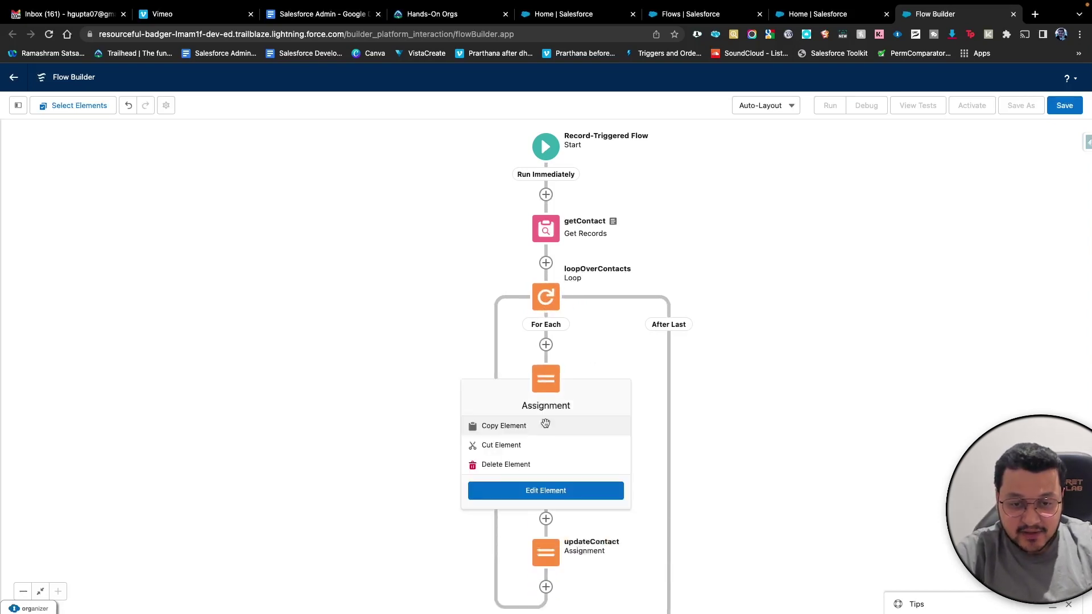
{"action": "left_click", "coordinate": [546, 489]}
{"action": "left_click", "coordinate": [421, 365]}
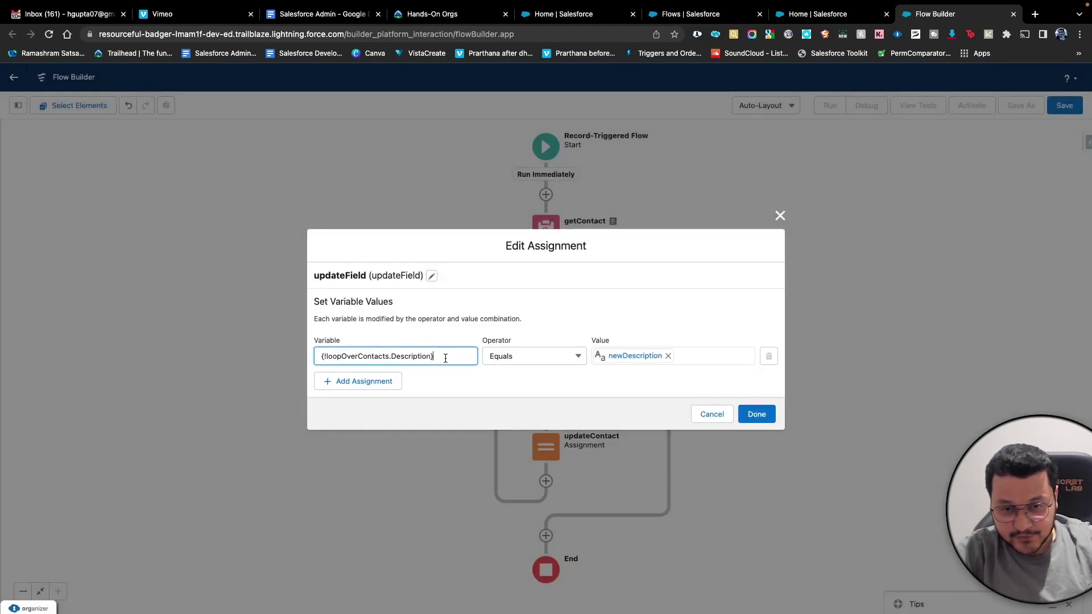
{"action": "left_click", "coordinate": [628, 357]}
{"action": "left_click", "coordinate": [707, 414]}
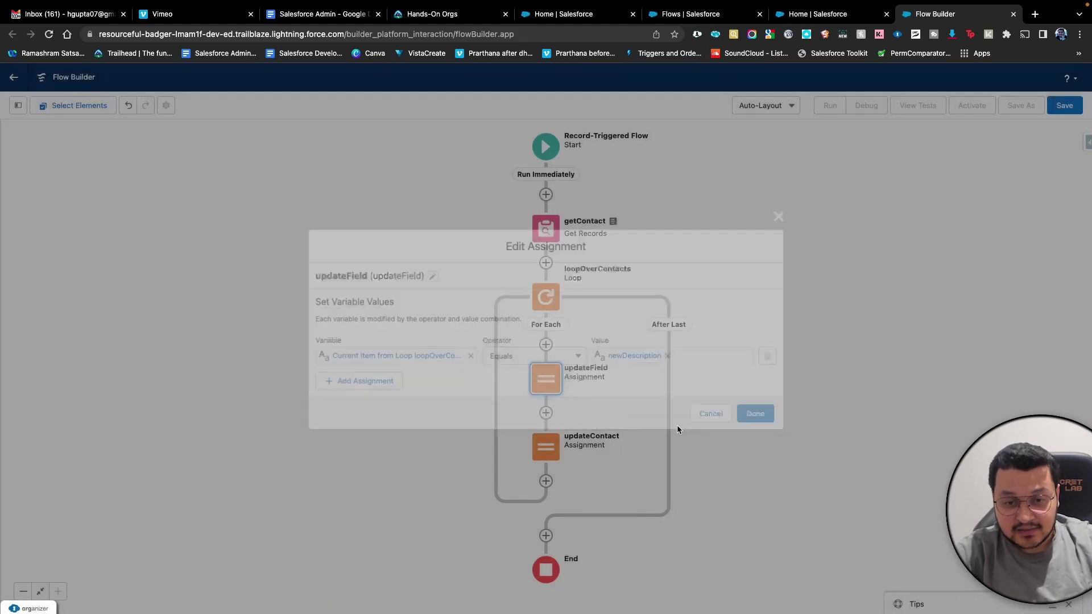
{"action": "left_click", "coordinate": [546, 446]}
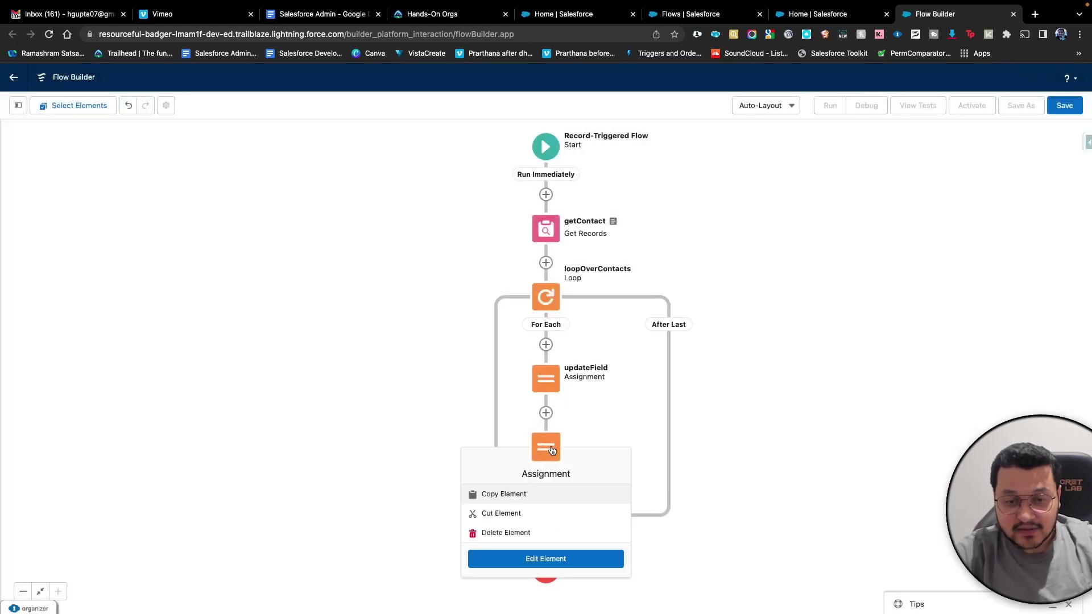
{"action": "left_click", "coordinate": [535, 560]}
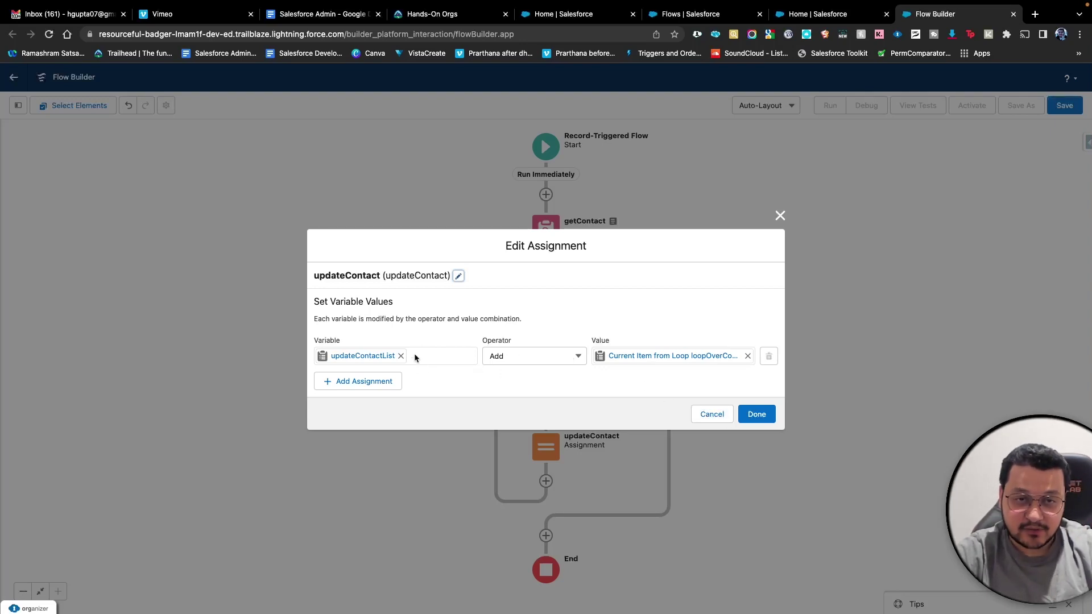
{"action": "left_click", "coordinate": [712, 414]}
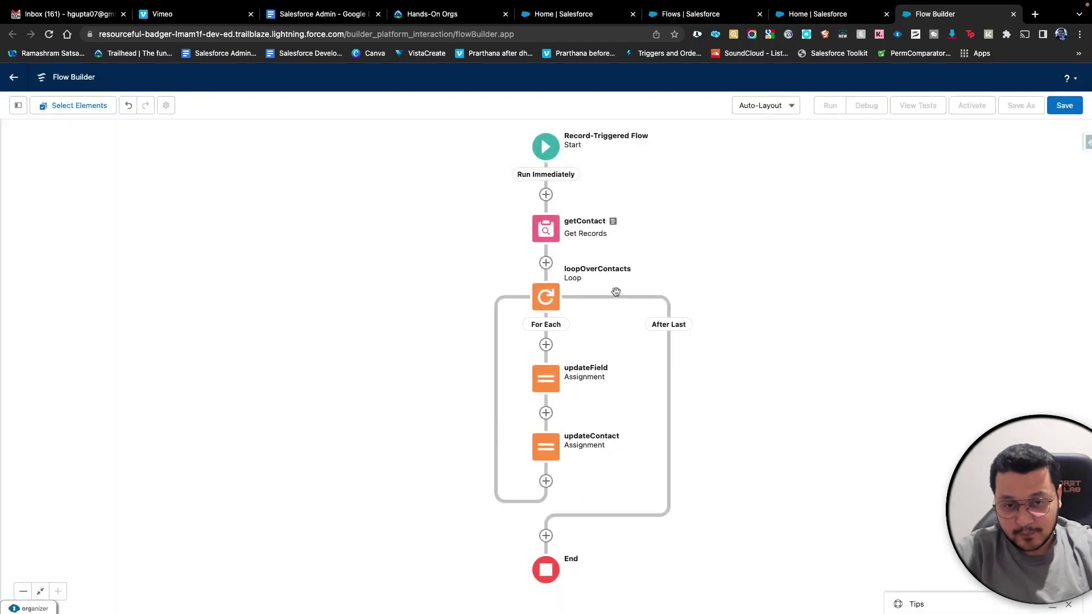
- Add an Update Records element after the loop, with label and API name updateContactDML
{"action": "left_click", "coordinate": [546, 535]}
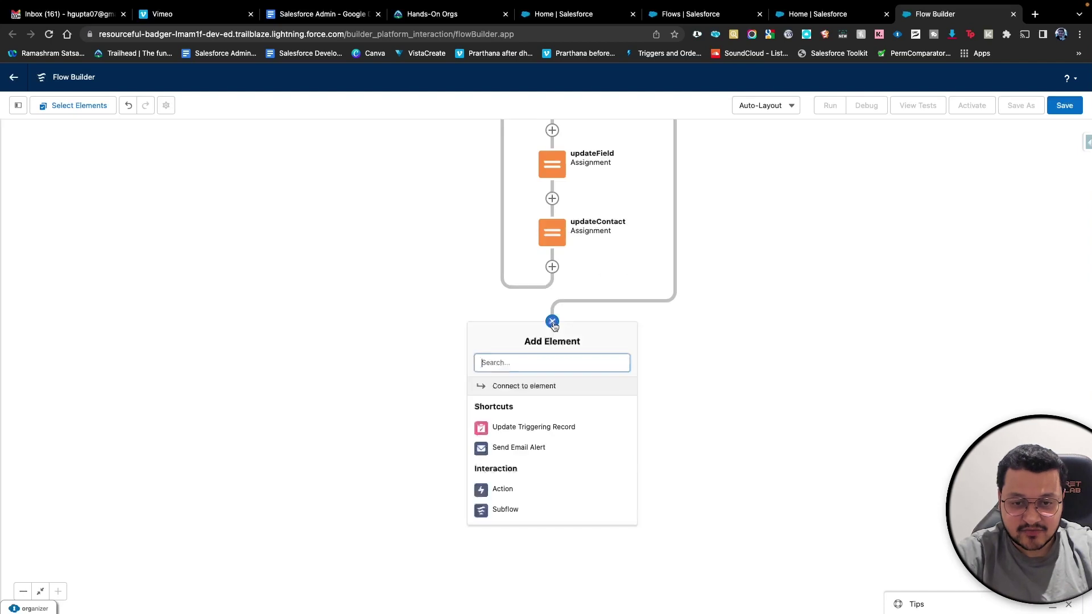
{"action": "scroll", "coordinate": [529, 475], "scroll_direction": "down", "scroll_amount": 3}
{"action": "scroll", "coordinate": [529, 494], "scroll_direction": "down", "scroll_amount": 3}
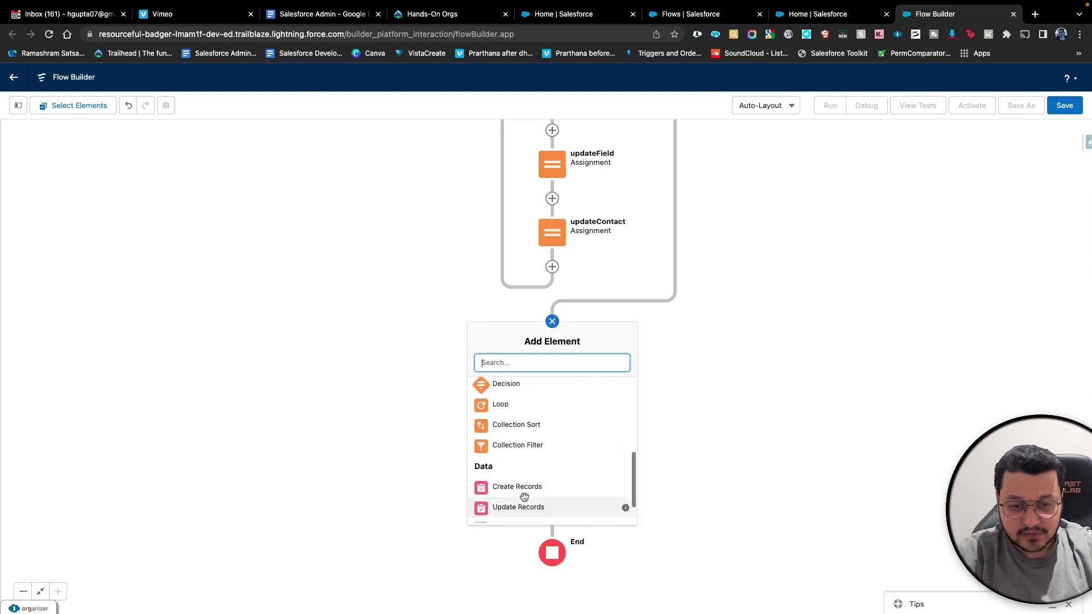
{"action": "scroll", "coordinate": [540, 475], "scroll_direction": "down", "scroll_amount": 2}
{"action": "left_click", "coordinate": [525, 473]}
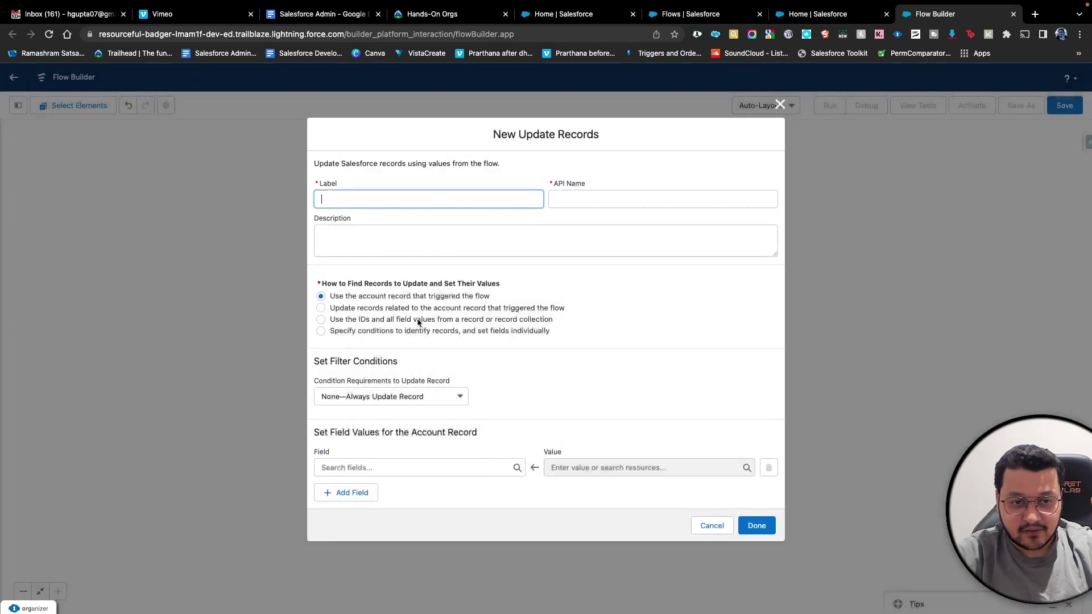
{"action": "type", "text": "updateContactDML"}
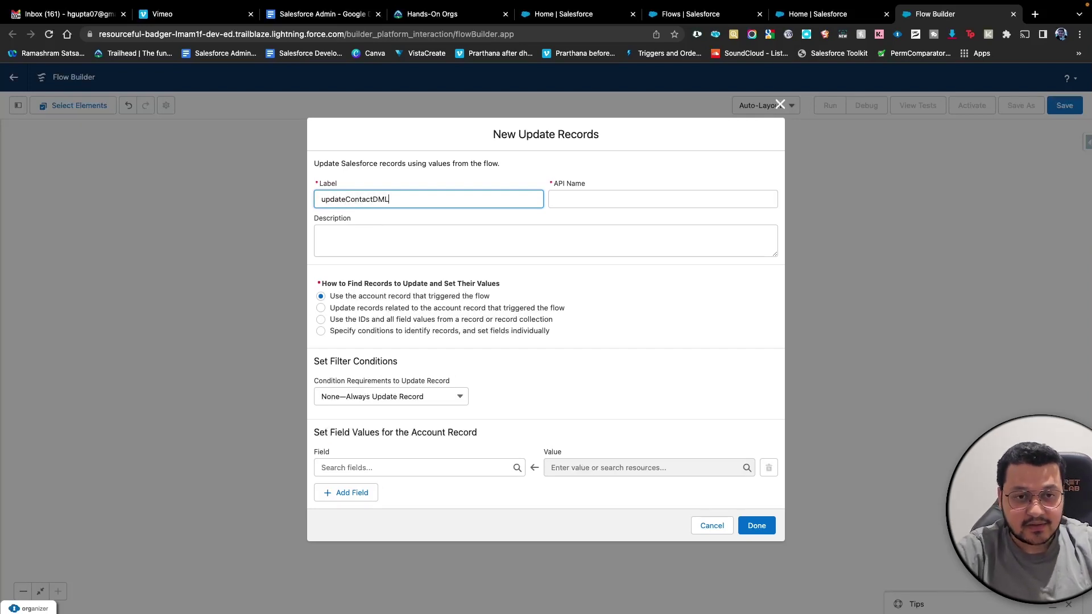
{"action": "key", "text": "Tab"}
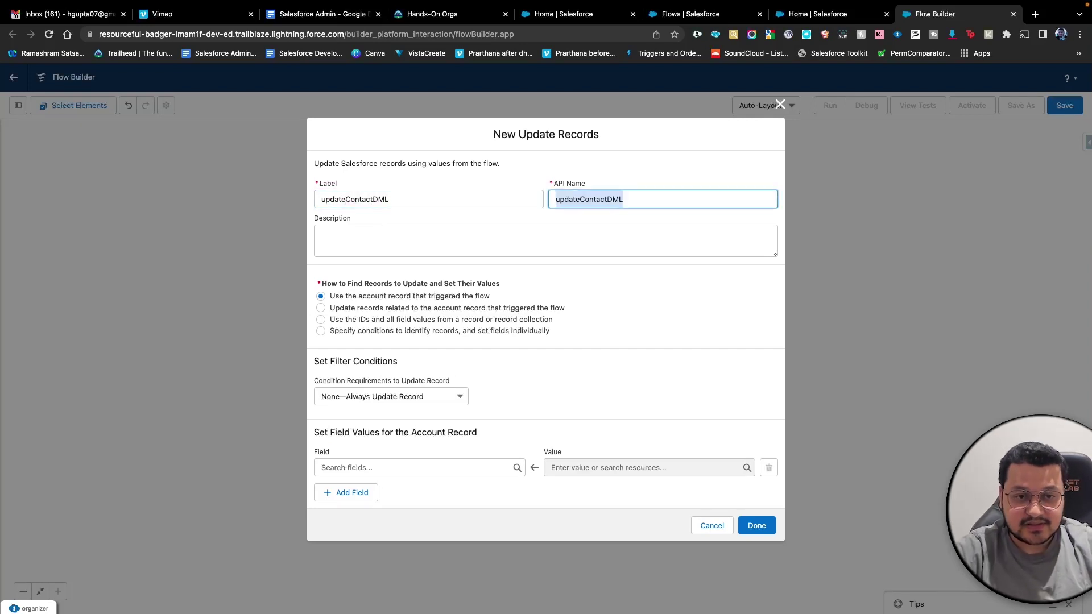
- Make updateContactDML use the IDs and all field values from the record collection updateContactList, and finish the element
{"action": "left_click", "coordinate": [404, 321]}
{"action": "left_click", "coordinate": [424, 434]}
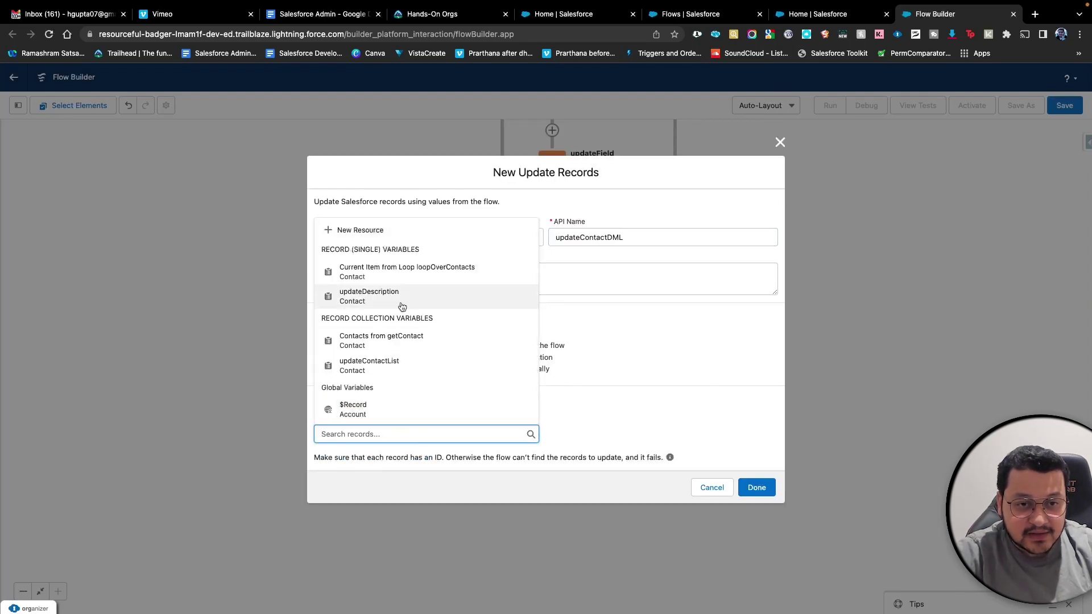
{"action": "left_click", "coordinate": [430, 367]}
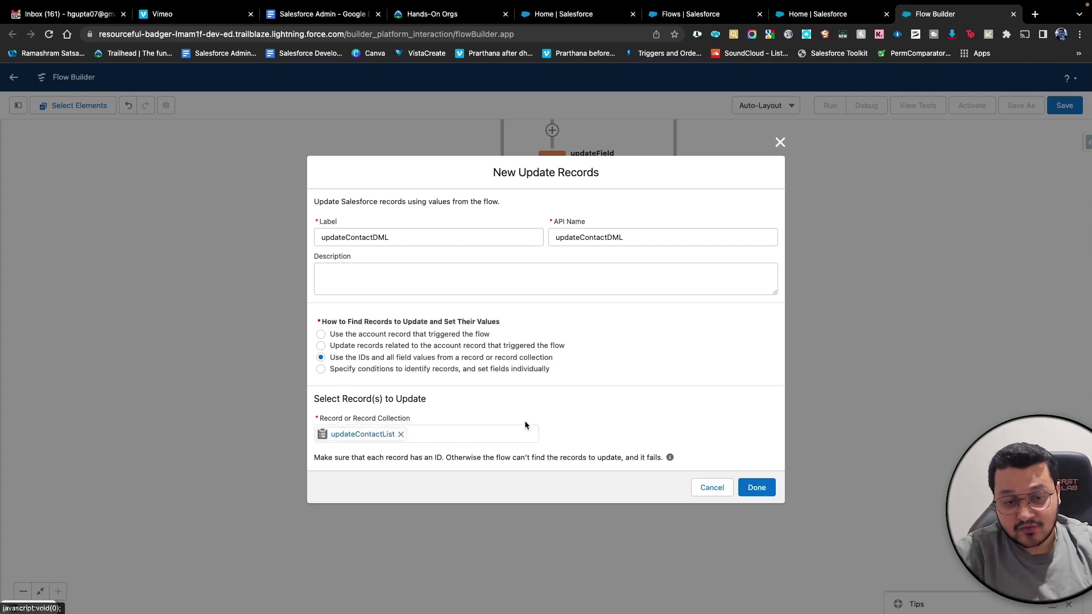
{"action": "left_click", "coordinate": [757, 488]}
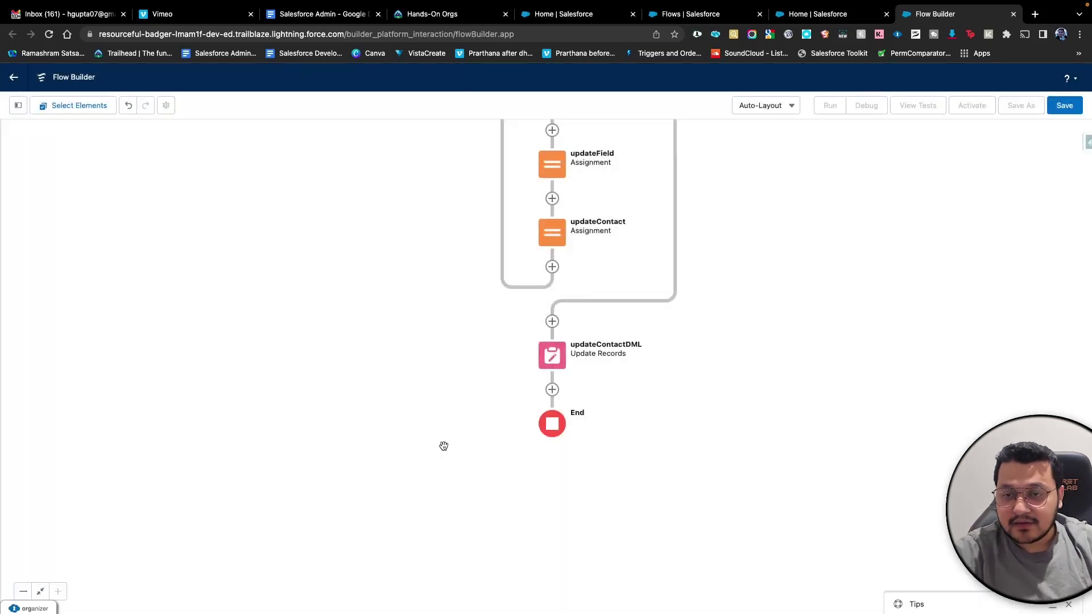
- Start saving the flow and enter the flow label updateContactDescriptionFromAccount
{"action": "left_click_drag", "start_coordinate": [902, 324], "coordinate": [836, 471]}
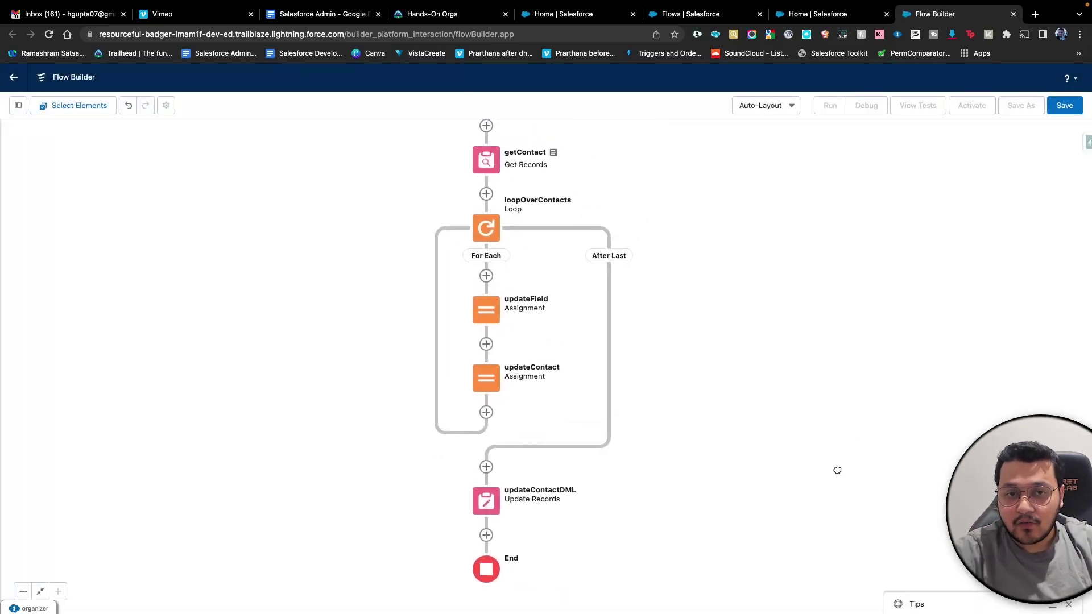
{"action": "left_click", "coordinate": [1065, 106]}
{"action": "left_click", "coordinate": [354, 295]}
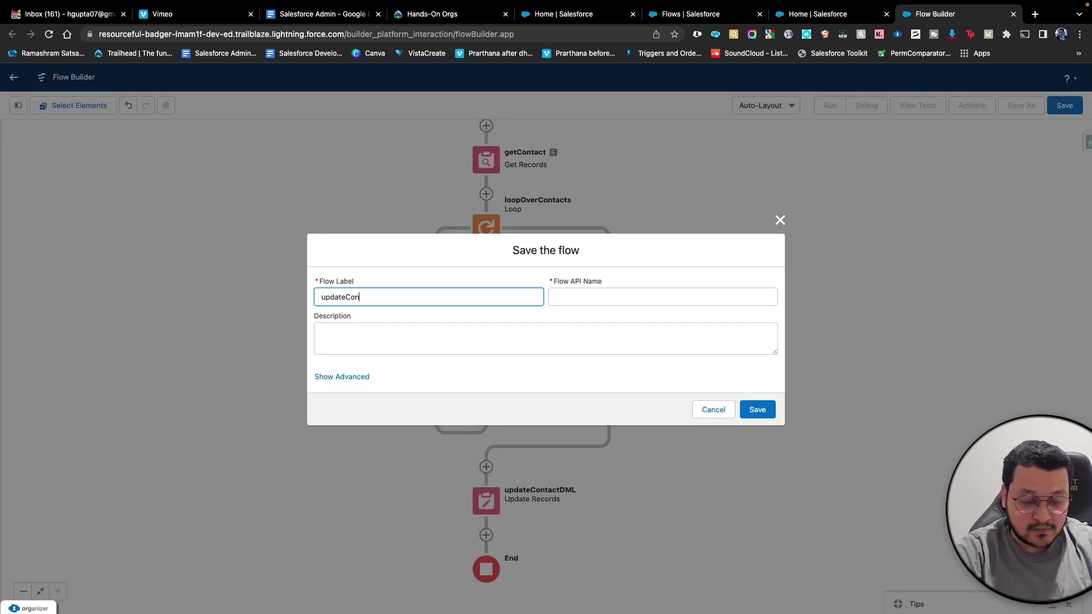
{"action": "type", "text": "updateContactsFromAccount"}
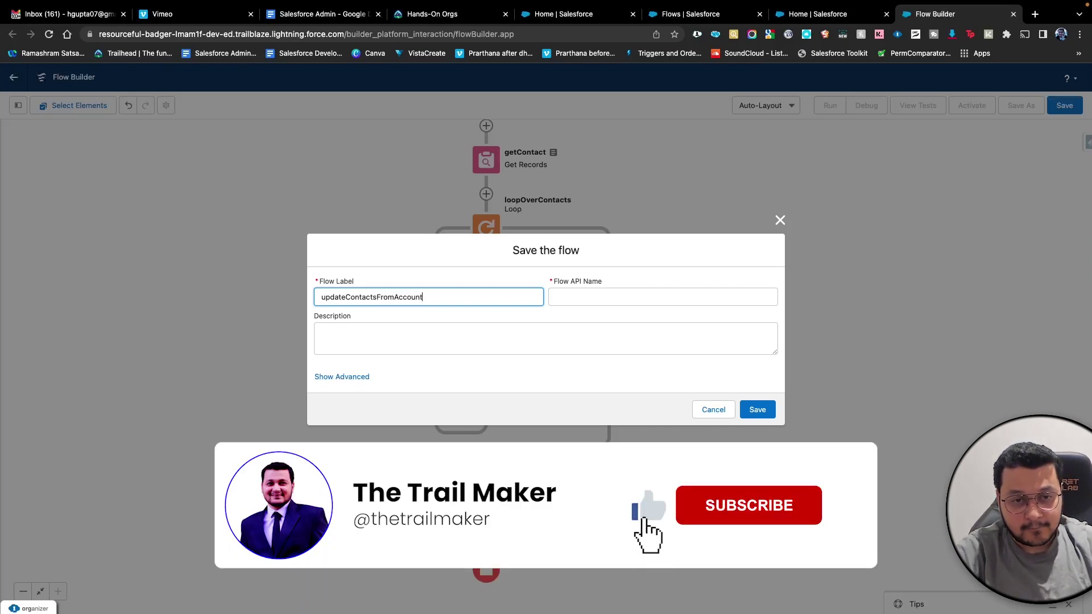
{"action": "key", "text": "Tab"}
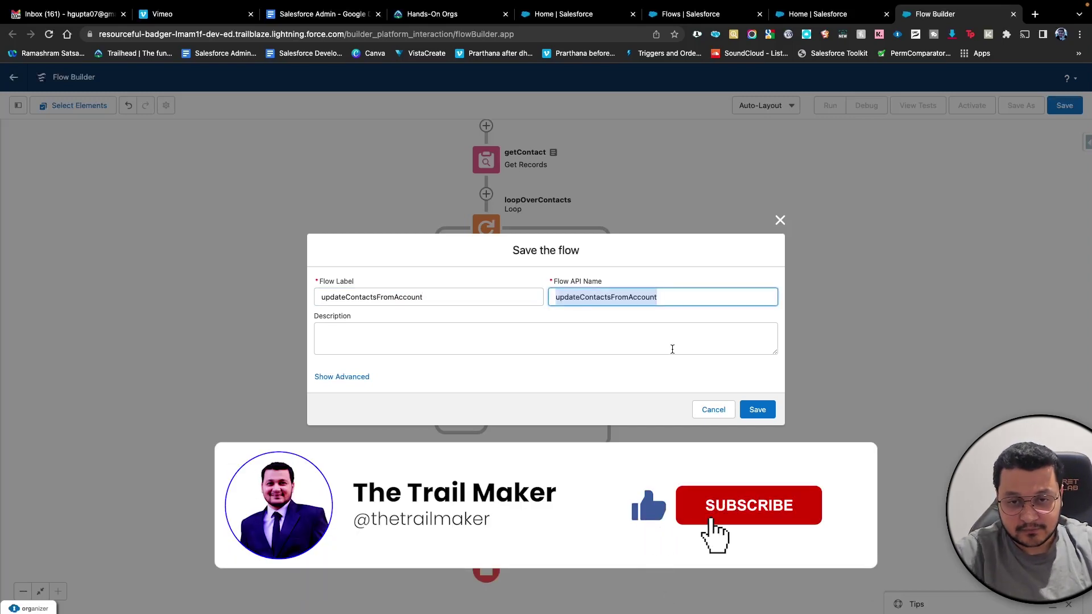
{"action": "left_click", "coordinate": [378, 297]}
{"action": "key", "text": "BackSpace"}
{"action": "type", "text": "Descripti"}
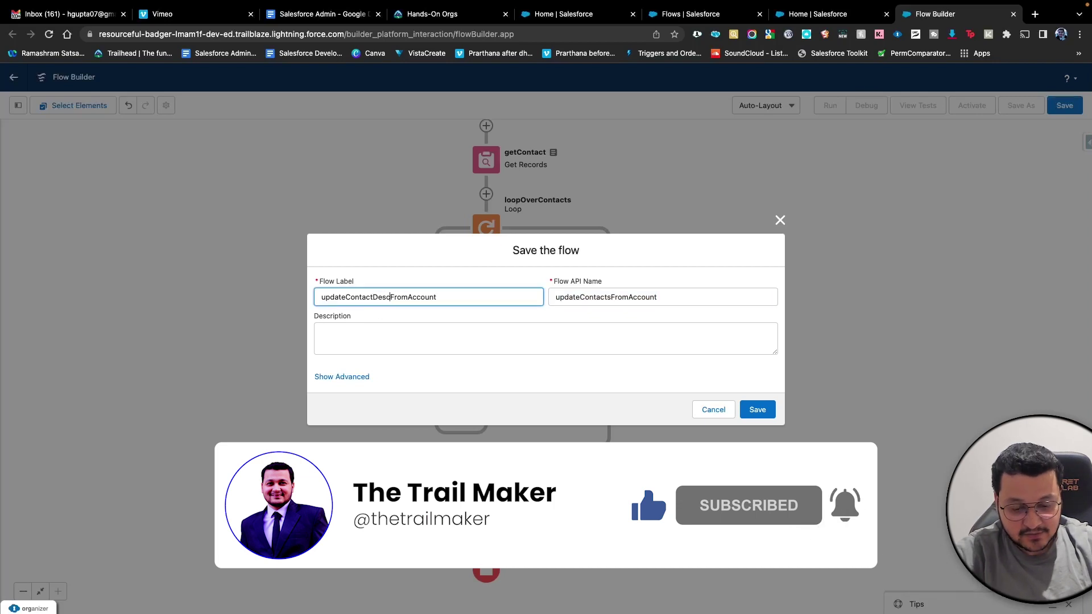
{"action": "type", "text": "on"}
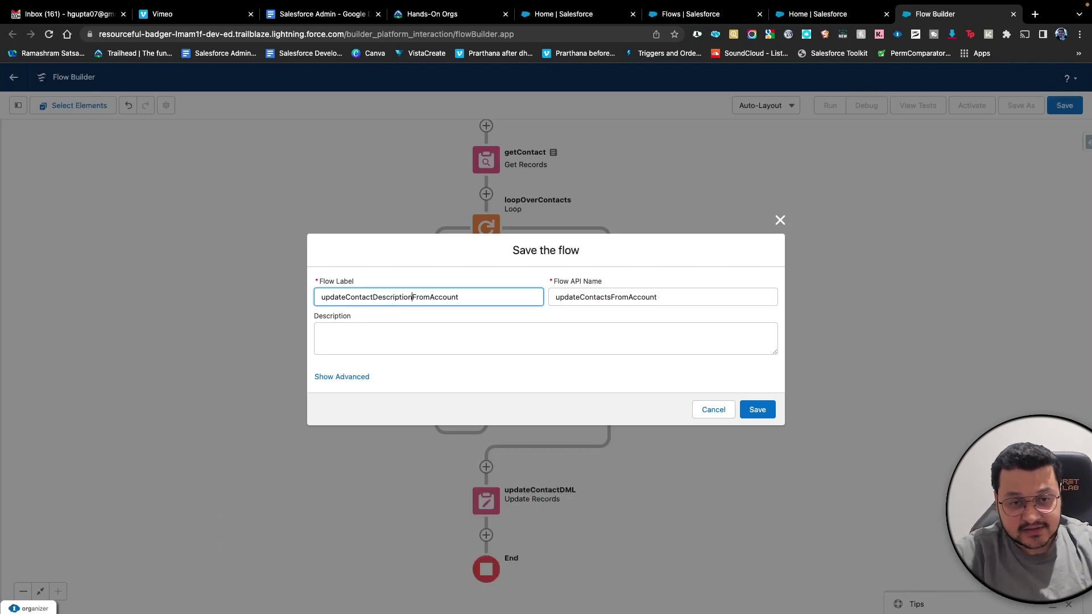
- Replace the flow API name with updateContactDescriptionFromAccount to match the label, and save the flow
{"action": "double_click", "coordinate": [687, 298]}
{"action": "key", "text": "BackSpace"}
{"action": "left_click", "coordinate": [439, 297]}
{"action": "key", "text": "Tab"}
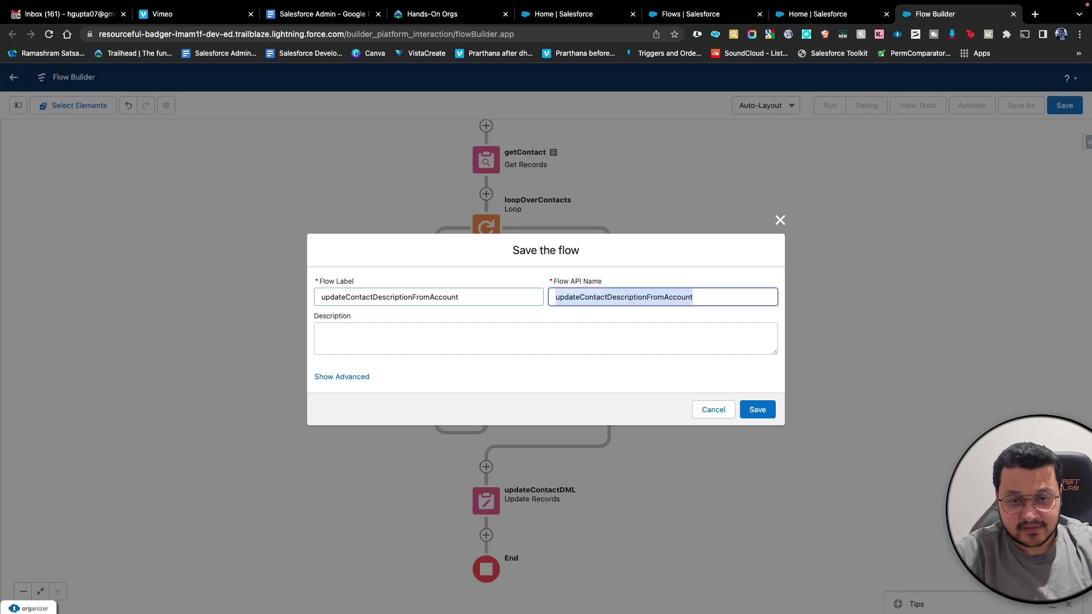
{"action": "left_click", "coordinate": [757, 411]}
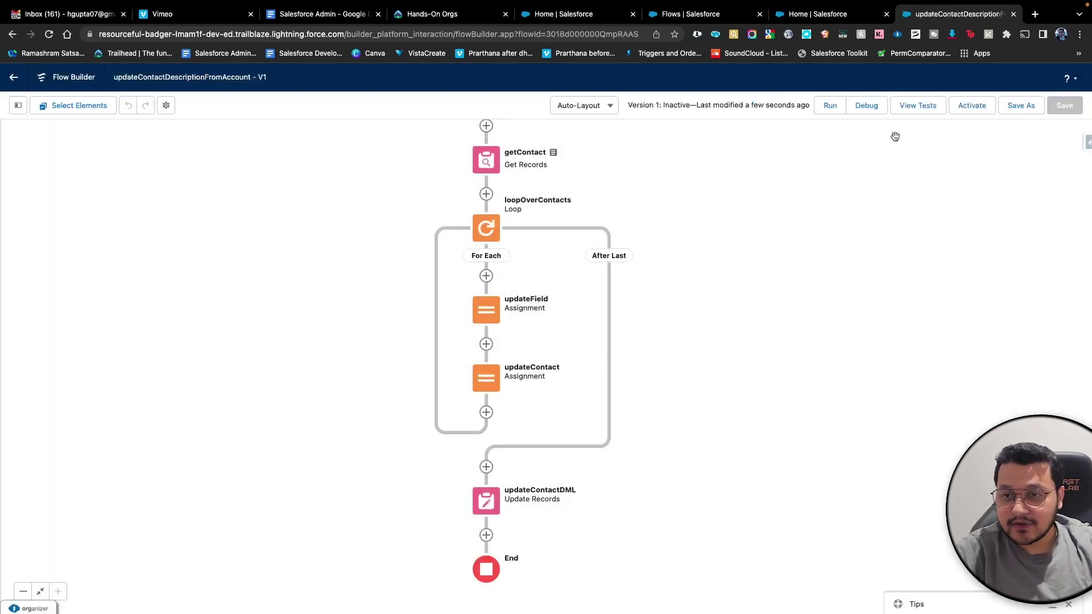
- Debug the flow on the Run Immediately path as a created record, with test flow as the triggering account
{"action": "left_click", "coordinate": [863, 112]}
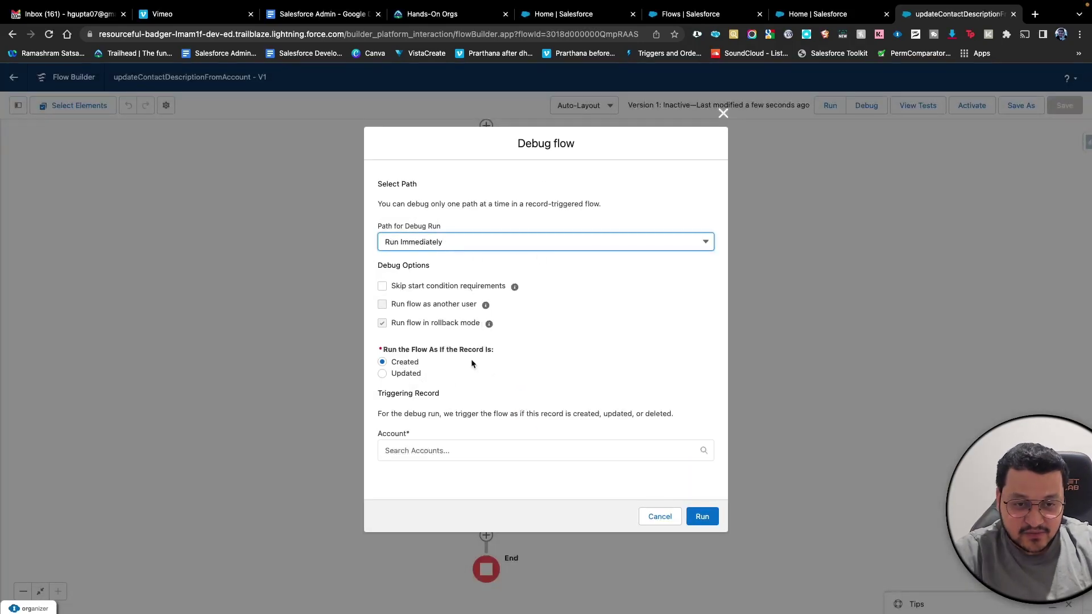
{"action": "left_click", "coordinate": [434, 449]}
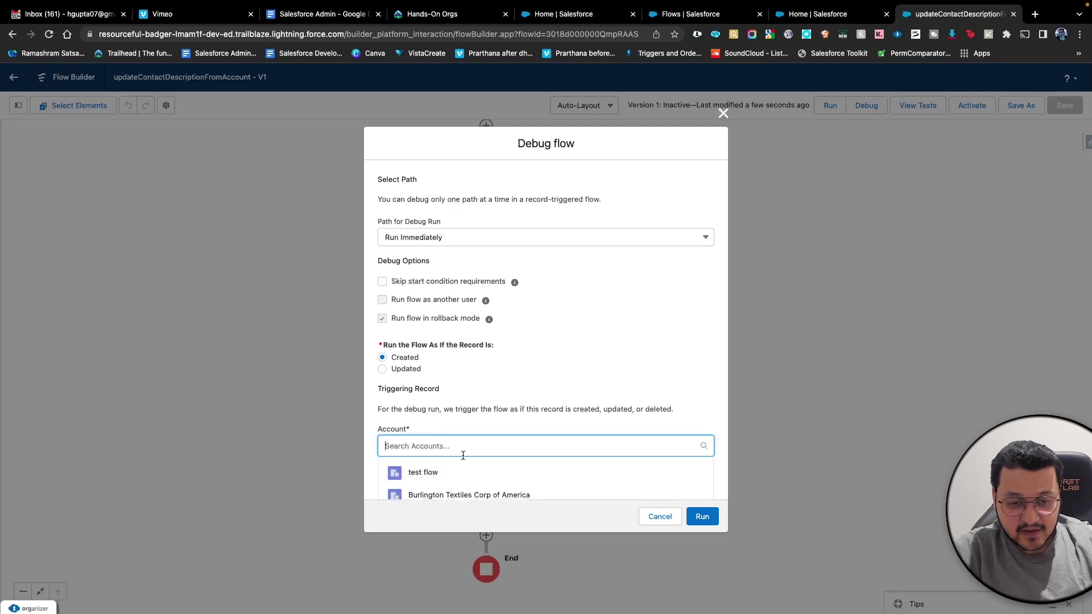
{"action": "left_click", "coordinate": [437, 460]}
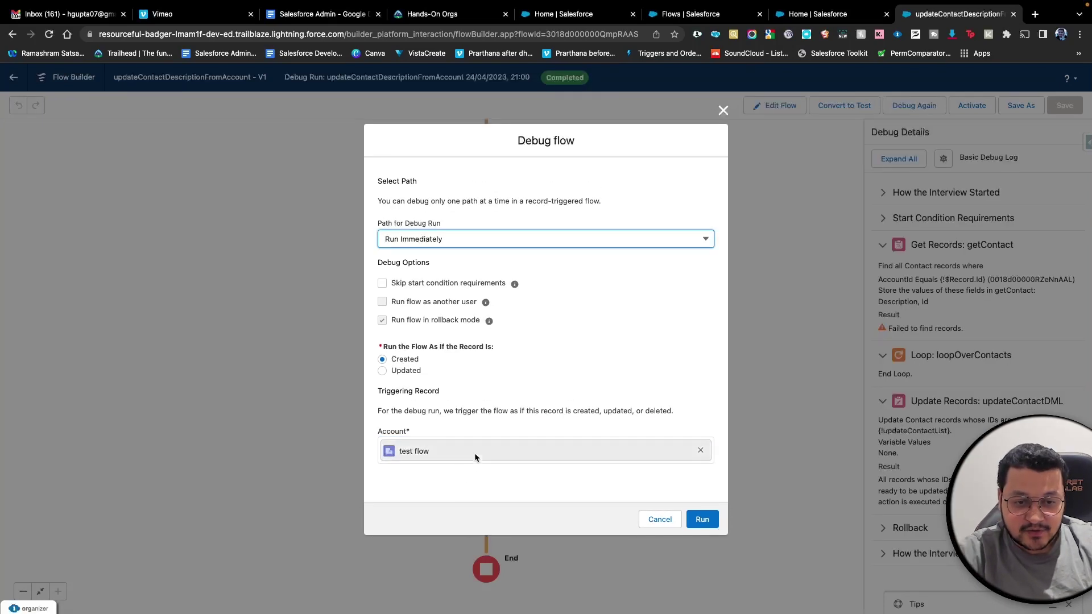
- Debug the flow again with Burlington Textiles Corp of America as the triggering account
{"action": "left_click", "coordinate": [700, 450]}
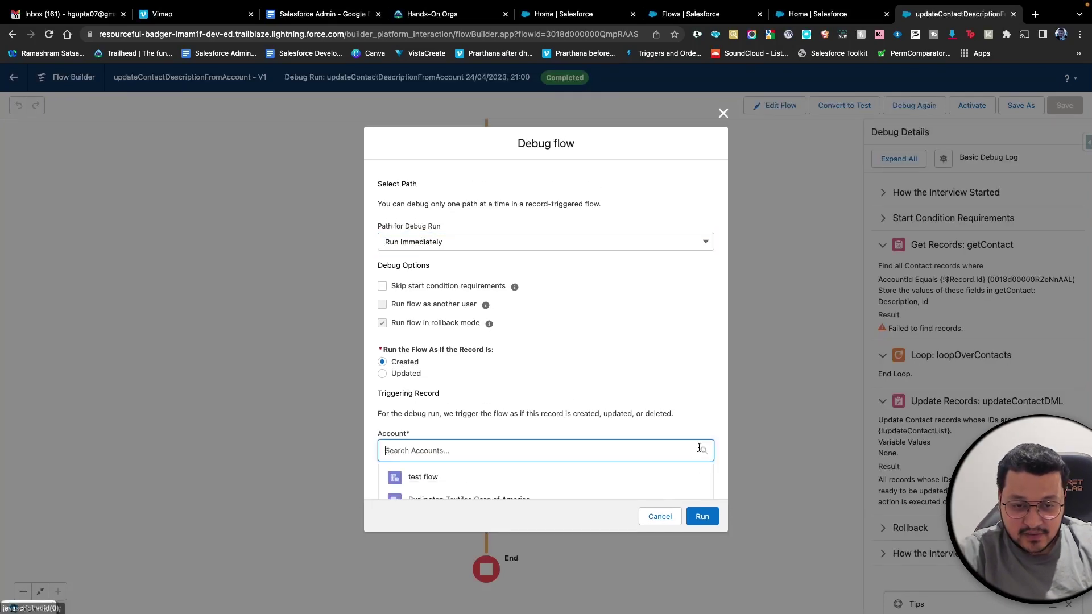
{"action": "left_click", "coordinate": [455, 498]}
{"action": "left_click", "coordinate": [702, 519]}
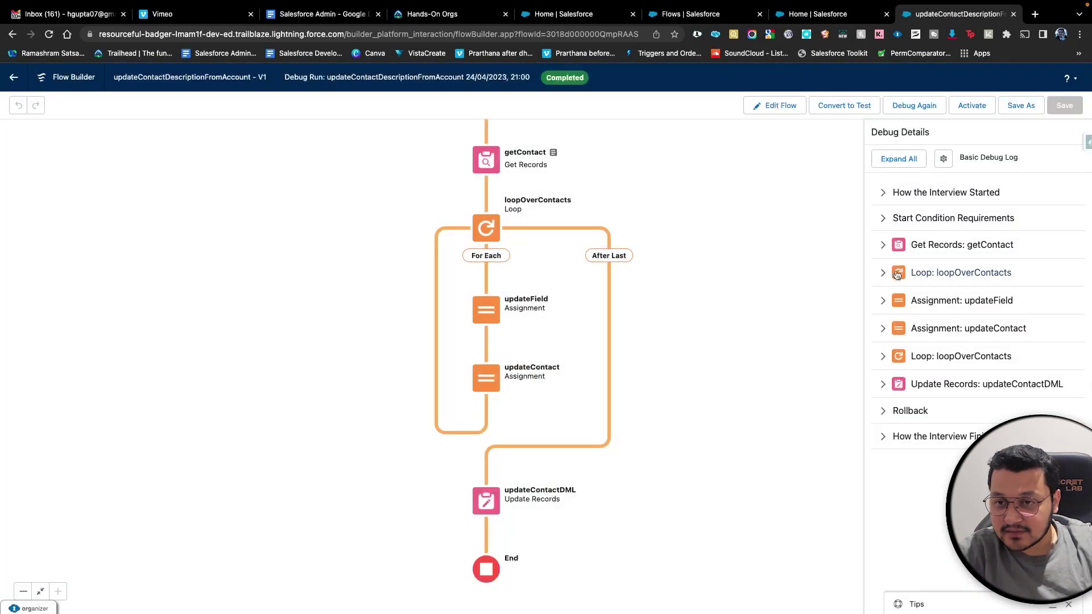
- Examine the debug details of getContact, the first loopOverContacts iteration and the updateField assignment
{"action": "left_click", "coordinate": [883, 246]}
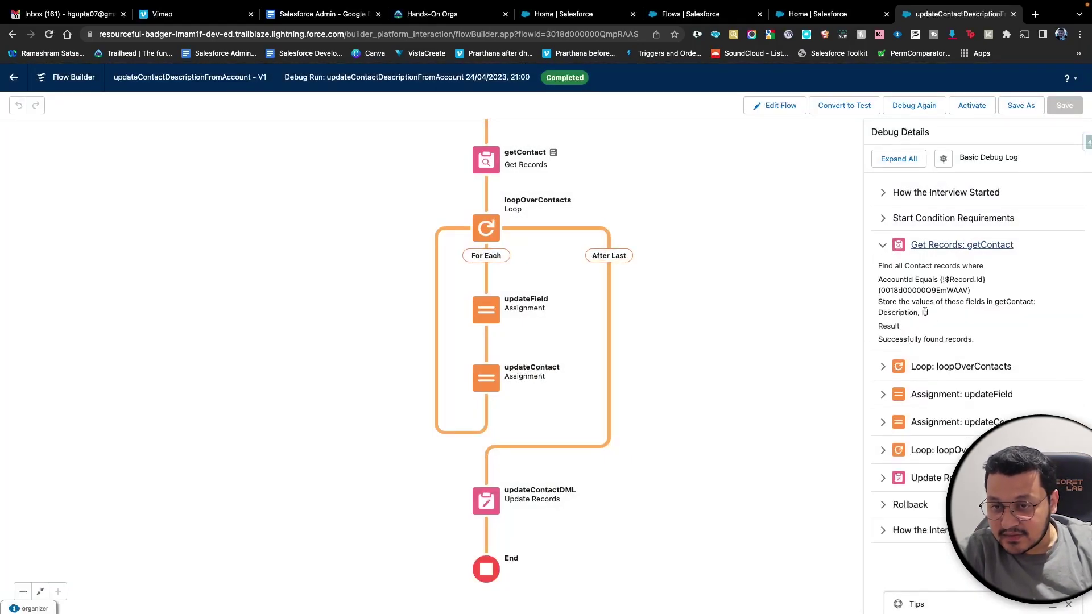
{"action": "left_click_drag", "start_coordinate": [975, 294], "coordinate": [873, 299]}
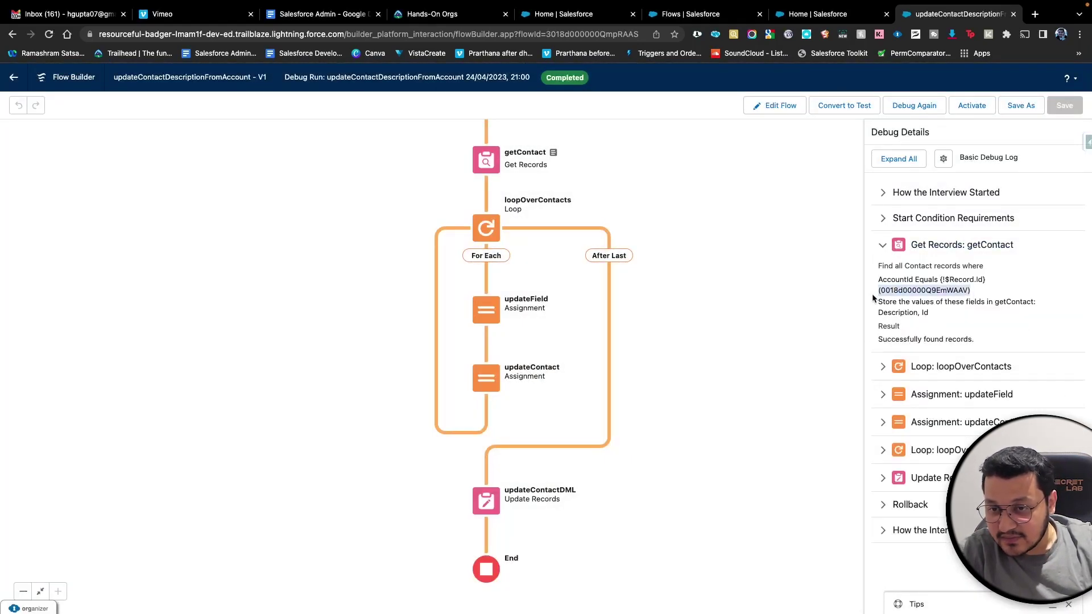
{"action": "left_click", "coordinate": [942, 323]}
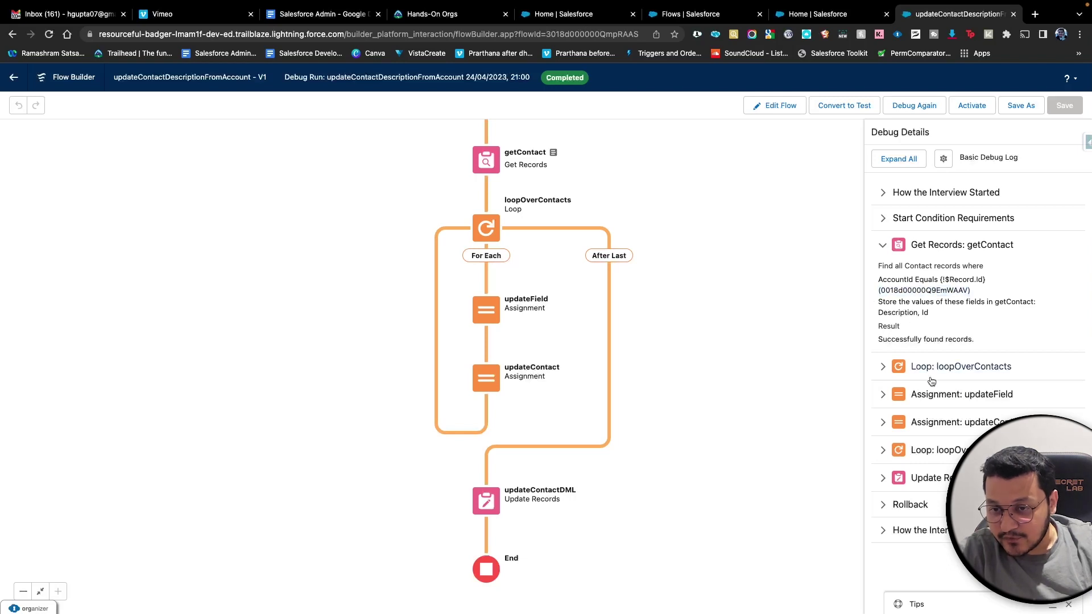
{"action": "left_click", "coordinate": [880, 369]}
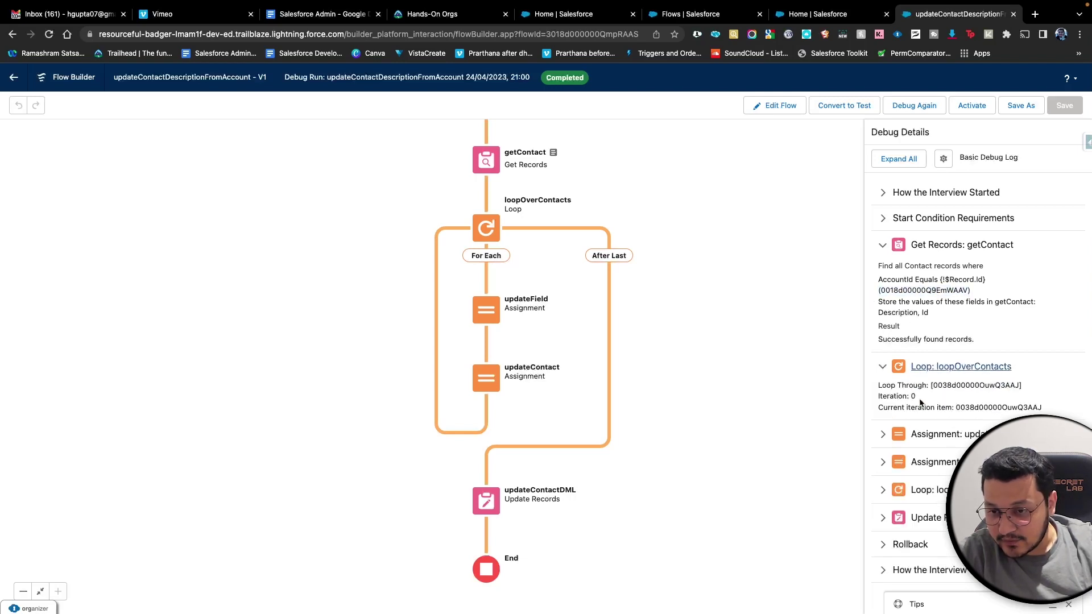
{"action": "left_click", "coordinate": [883, 435]}
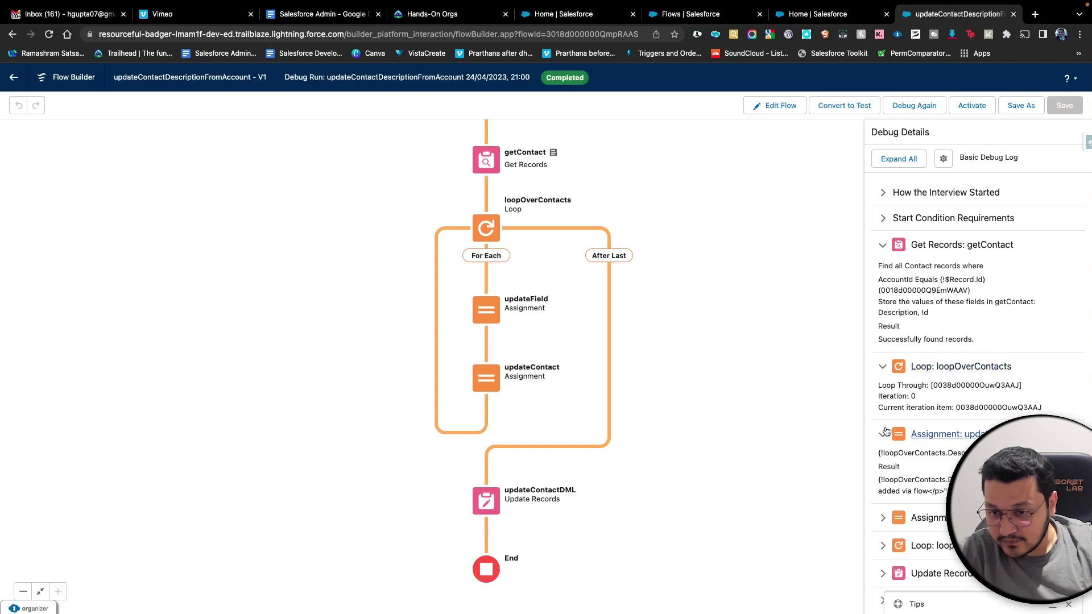
{"action": "scroll", "coordinate": [838, 462], "scroll_direction": "down", "scroll_amount": 2}
{"action": "scroll", "coordinate": [910, 410], "scroll_direction": "down", "scroll_amount": 1}
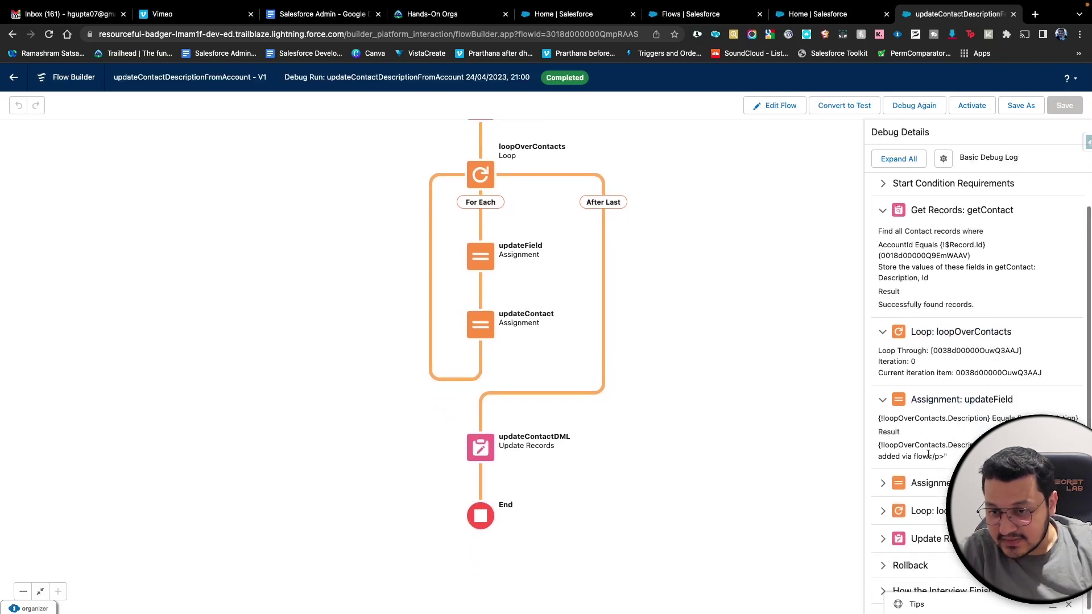
- Examine the debug details of the updateContact assignment, its updateContactList result and the closing loopOverContacts entry
{"action": "left_click", "coordinate": [882, 484]}
{"action": "scroll", "coordinate": [902, 480], "scroll_direction": "down", "scroll_amount": 2}
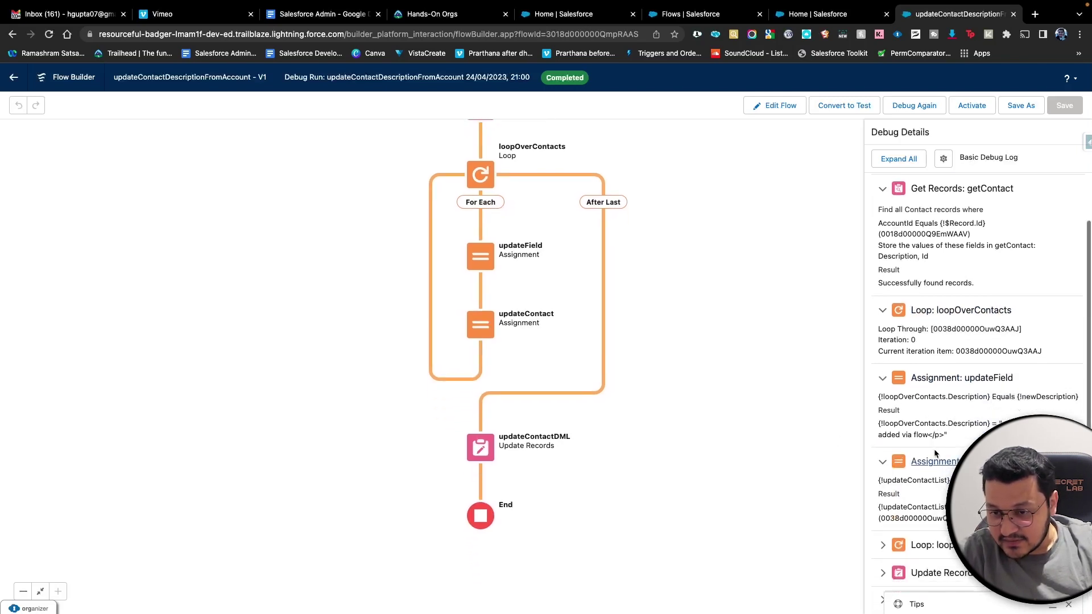
{"action": "triple_click", "coordinate": [903, 475]}
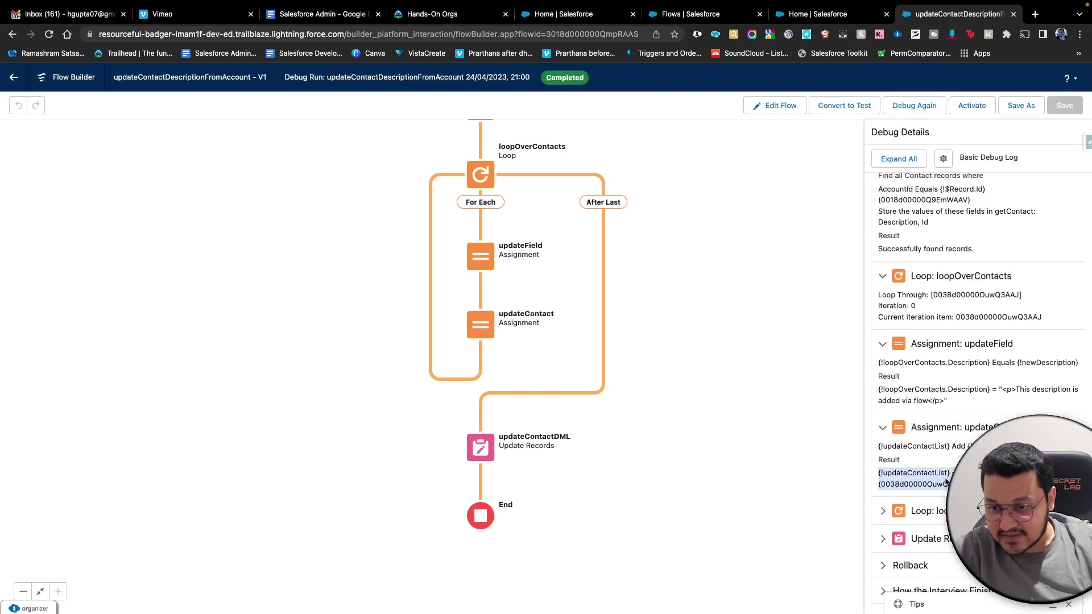
{"action": "left_click", "coordinate": [1000, 391]}
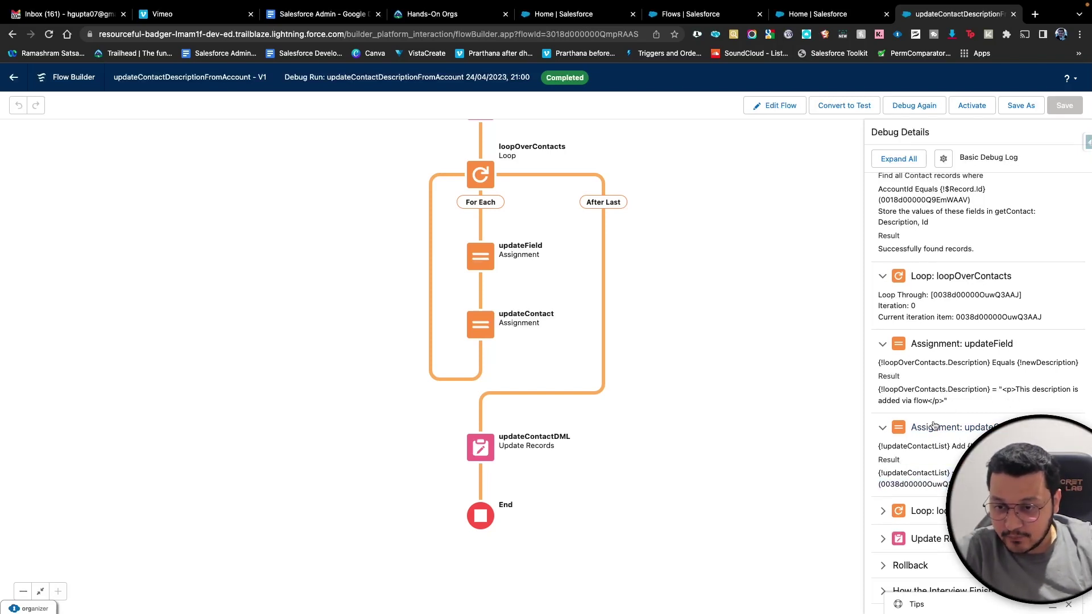
{"action": "left_click_drag", "start_coordinate": [989, 484], "coordinate": [885, 475]}
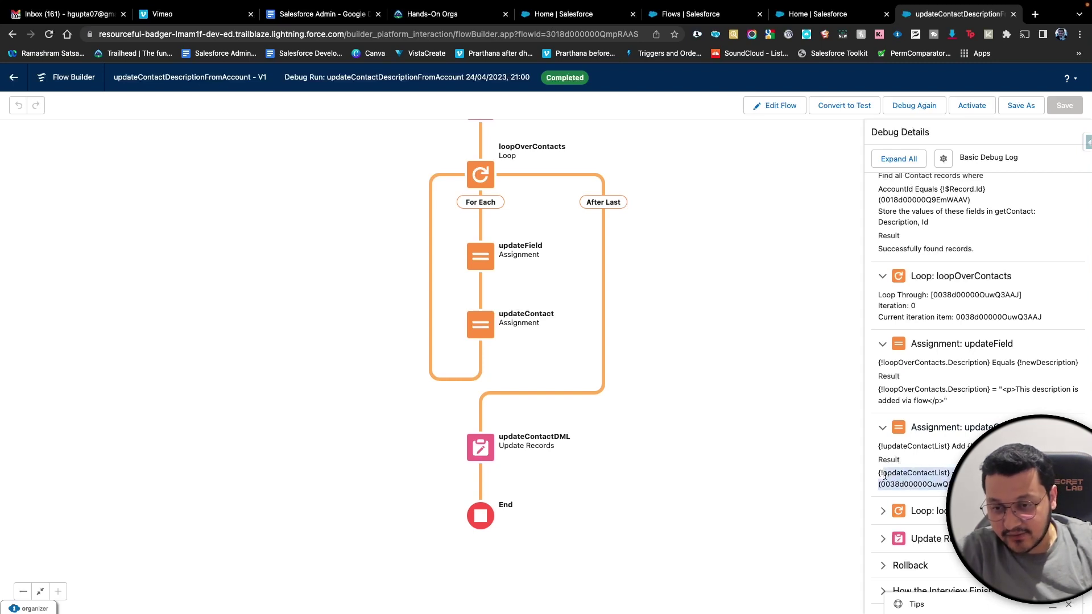
{"action": "double_click", "coordinate": [914, 472]}
{"action": "left_click", "coordinate": [883, 510]}
{"action": "scroll", "coordinate": [885, 534], "scroll_direction": "down", "scroll_amount": 1}
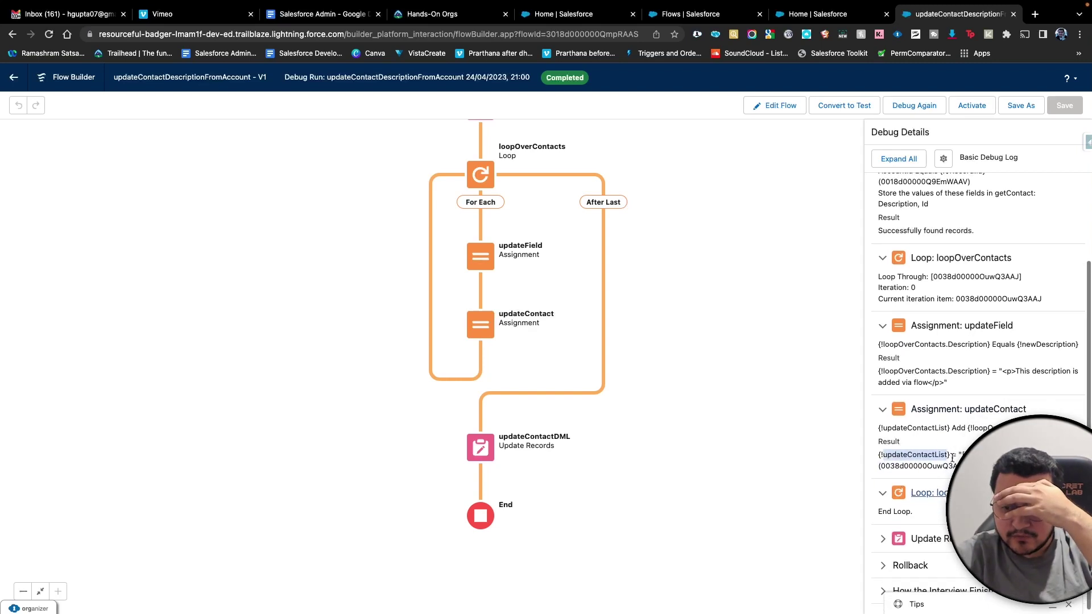
- Examine the debug details of the updateContactDML update and the Rollback entry
{"action": "left_click", "coordinate": [883, 539]}
{"action": "scroll", "coordinate": [885, 543], "scroll_direction": "down", "scroll_amount": 4}
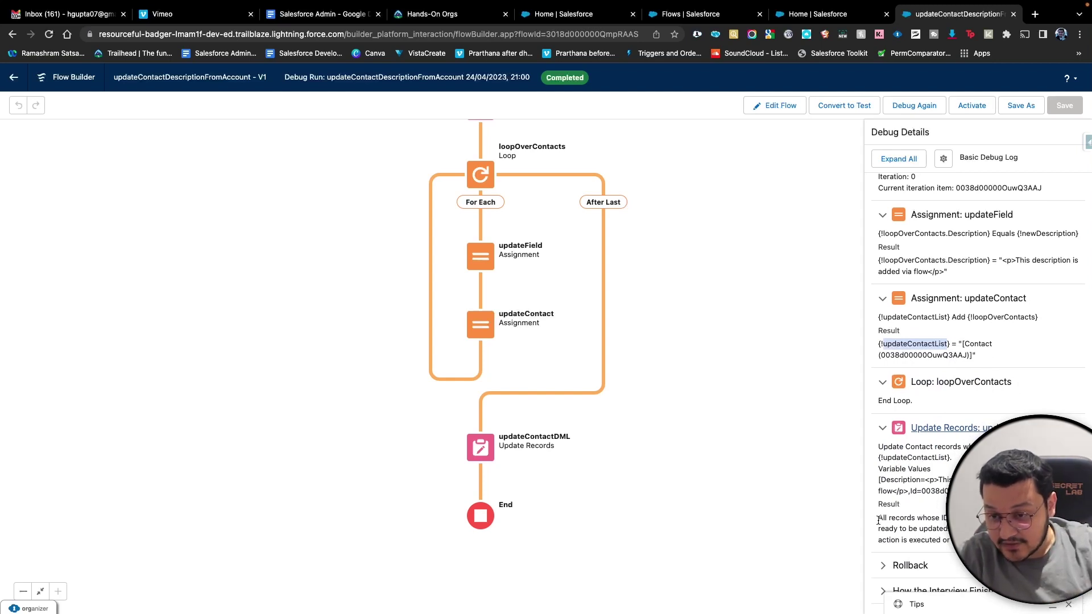
{"action": "left_click_drag", "start_coordinate": [878, 520], "coordinate": [978, 542]}
{"action": "left_click", "coordinate": [978, 542]}
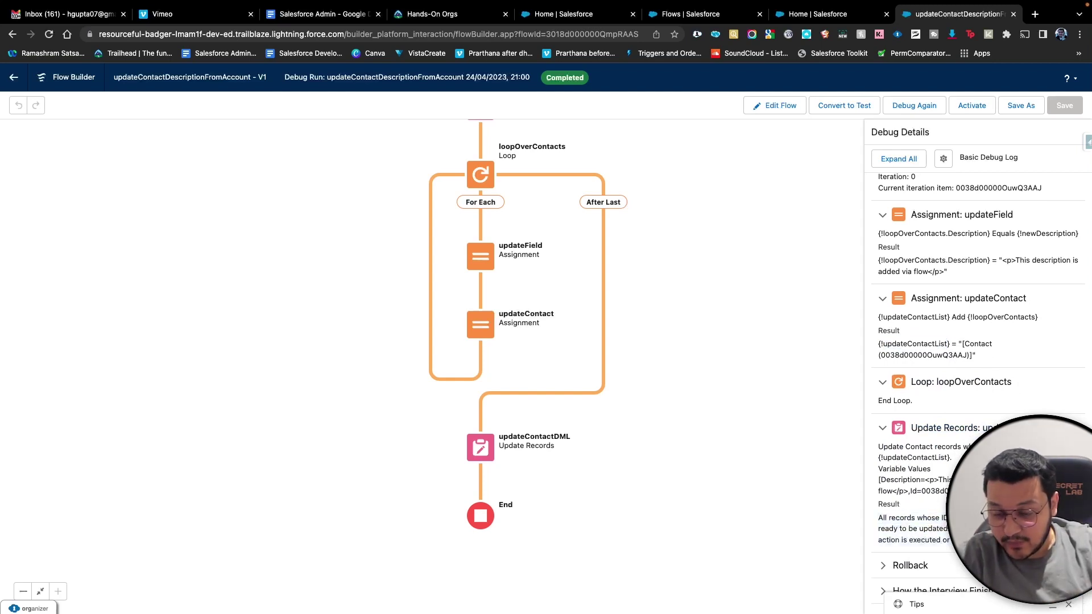
{"action": "left_click", "coordinate": [910, 565]}
{"action": "scroll", "coordinate": [938, 548], "scroll_direction": "down", "scroll_amount": 1}
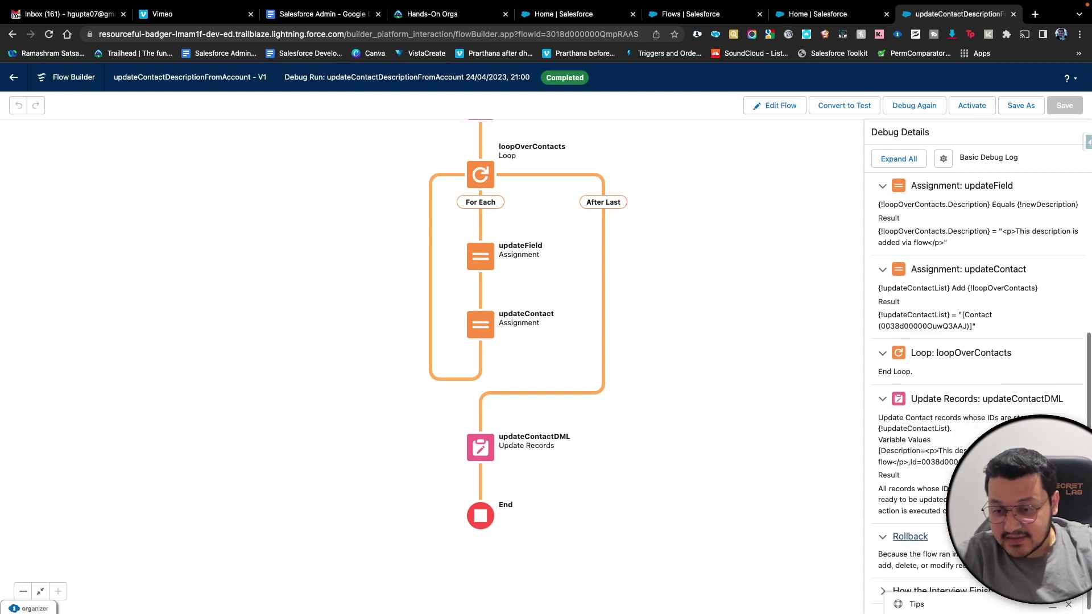
- Activate the updateContactDescriptionFromAccount flow
{"action": "left_click", "coordinate": [972, 106]}
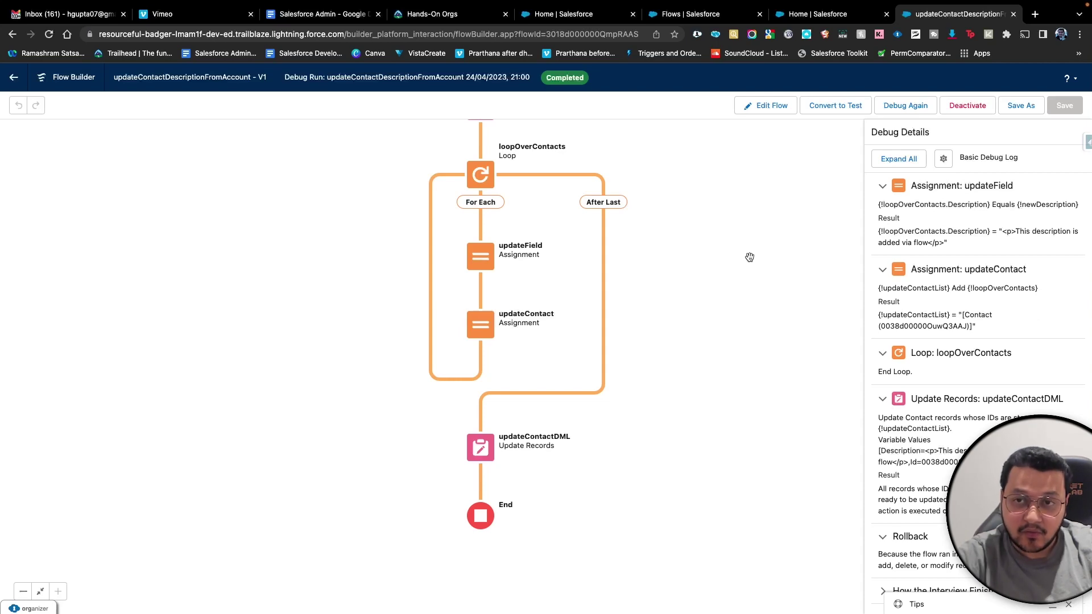
- Switch to the Sales app home page and open the details of the Burlington Textiles Corp of America account
{"action": "key", "text": "ctrl+shift+Tab"}
{"action": "left_click", "coordinate": [555, 21]}
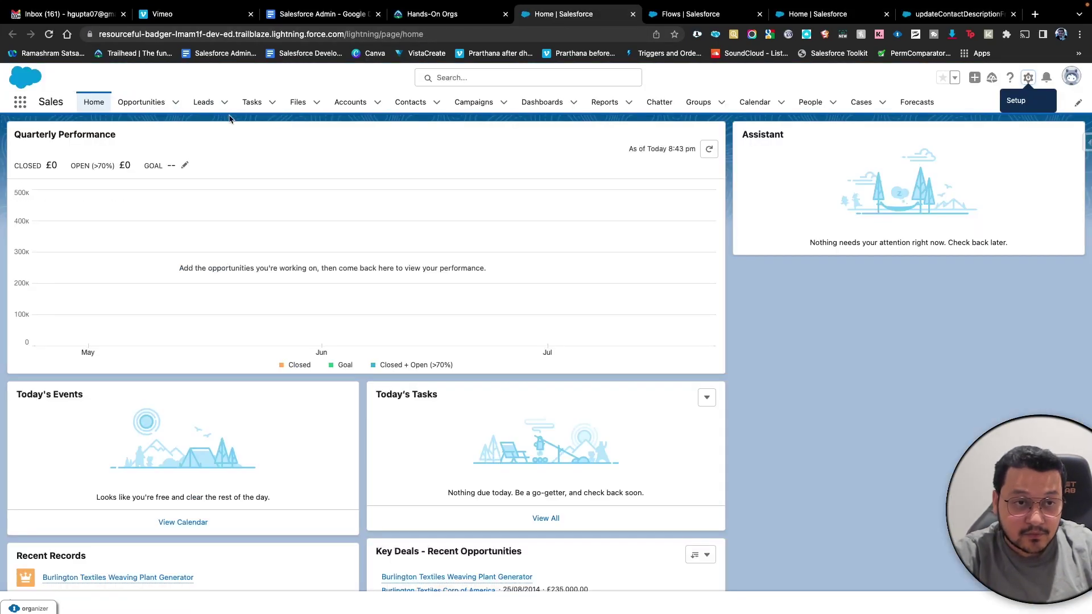
{"action": "left_click", "coordinate": [347, 105]}
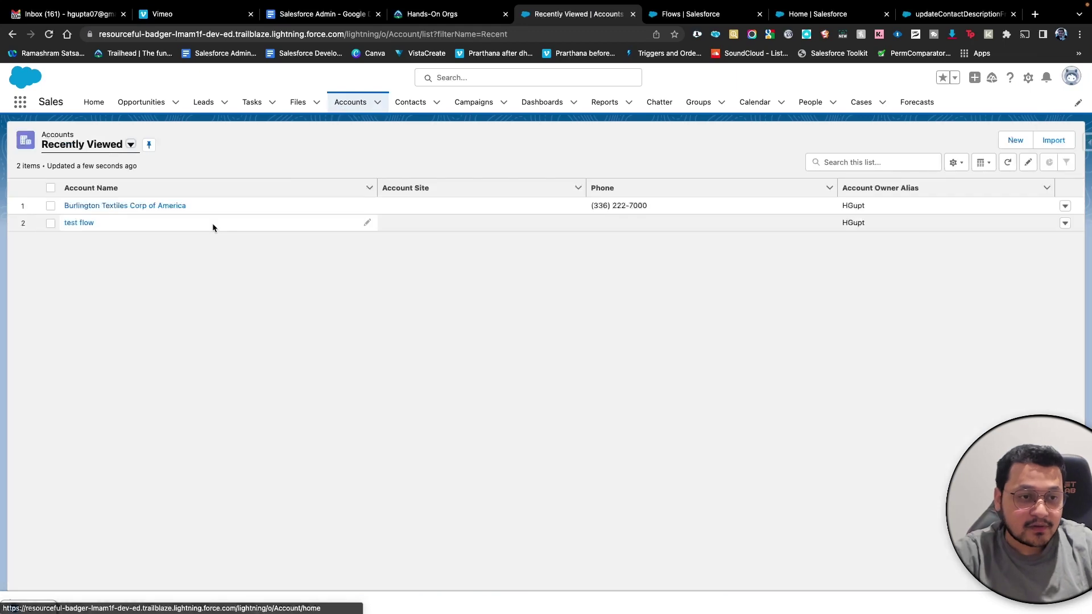
{"action": "left_click", "coordinate": [131, 206]}
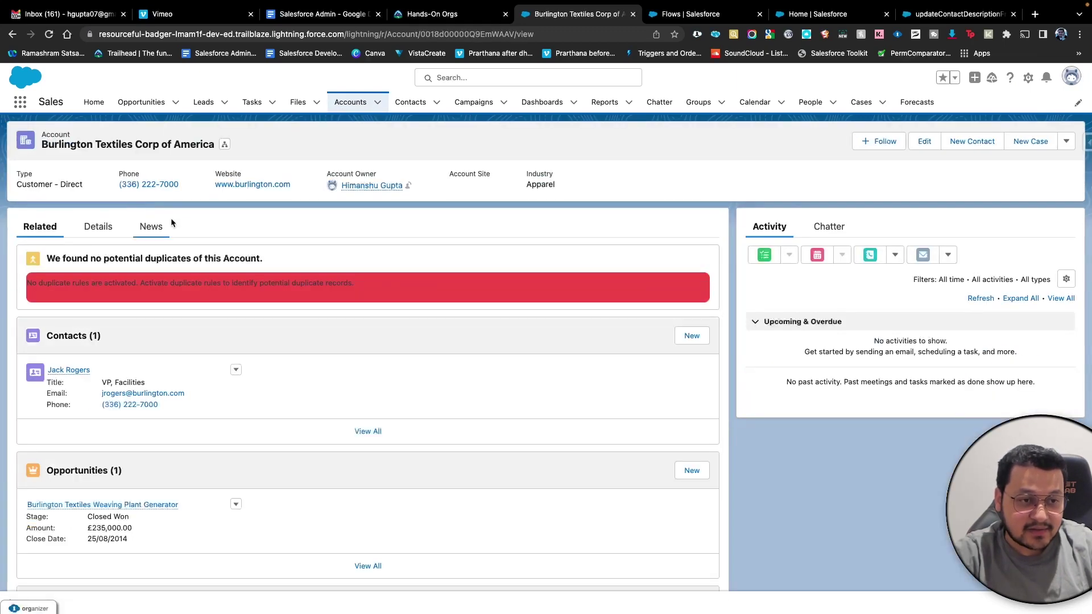
{"action": "left_click", "coordinate": [108, 235]}
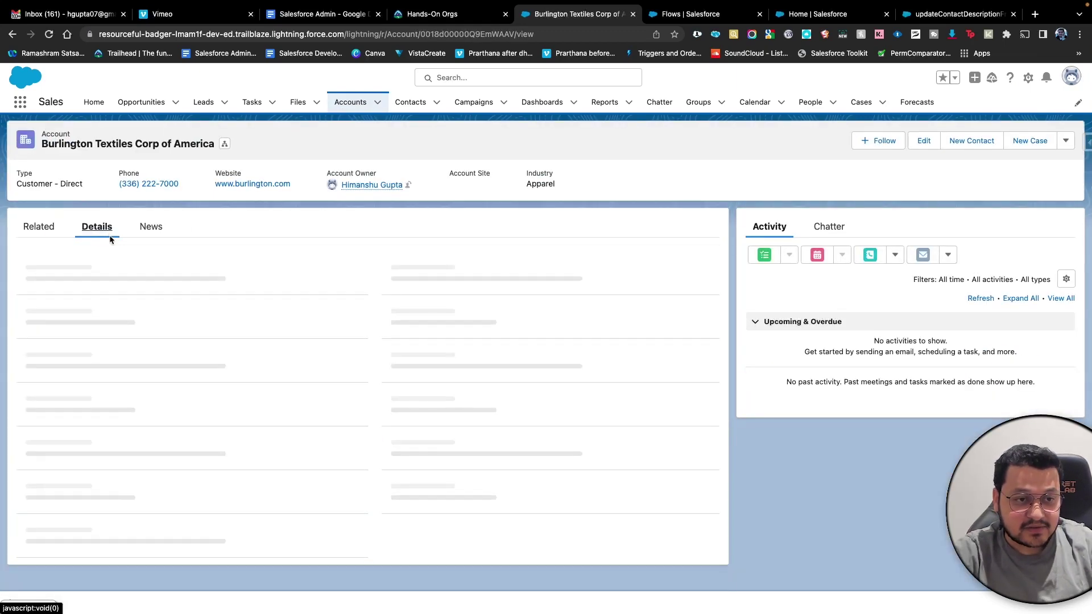
- Edit the Burlington Textiles Corp of America account, set its Ticker Symbol to BTXTdds and save it
{"action": "left_click", "coordinate": [924, 141]}
{"action": "left_click", "coordinate": [369, 304]}
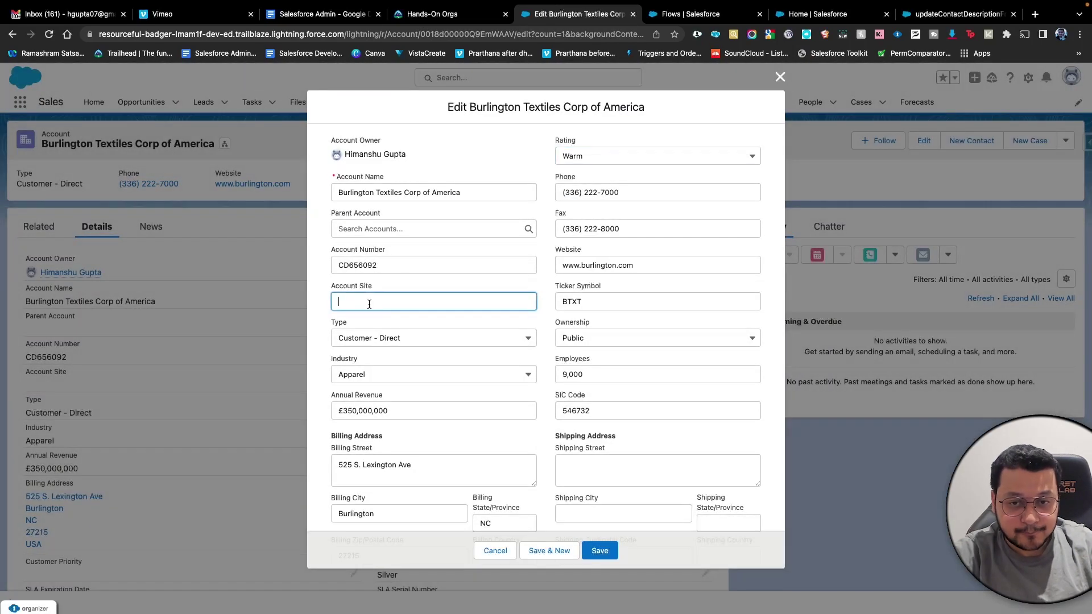
{"action": "left_click", "coordinate": [606, 301]}
{"action": "type", "text": "dds"}
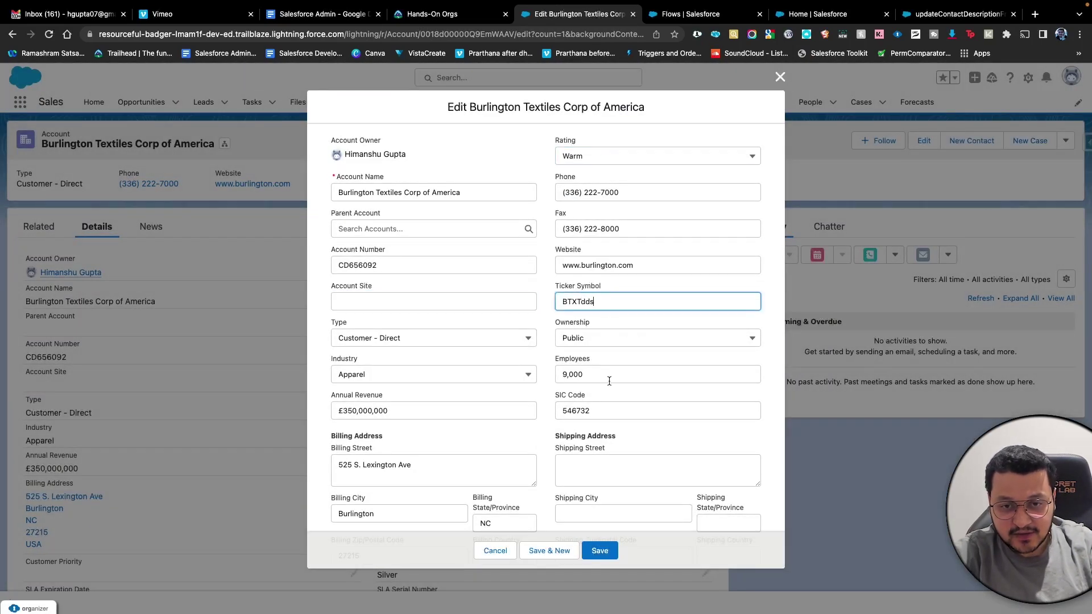
{"action": "left_click", "coordinate": [596, 552]}
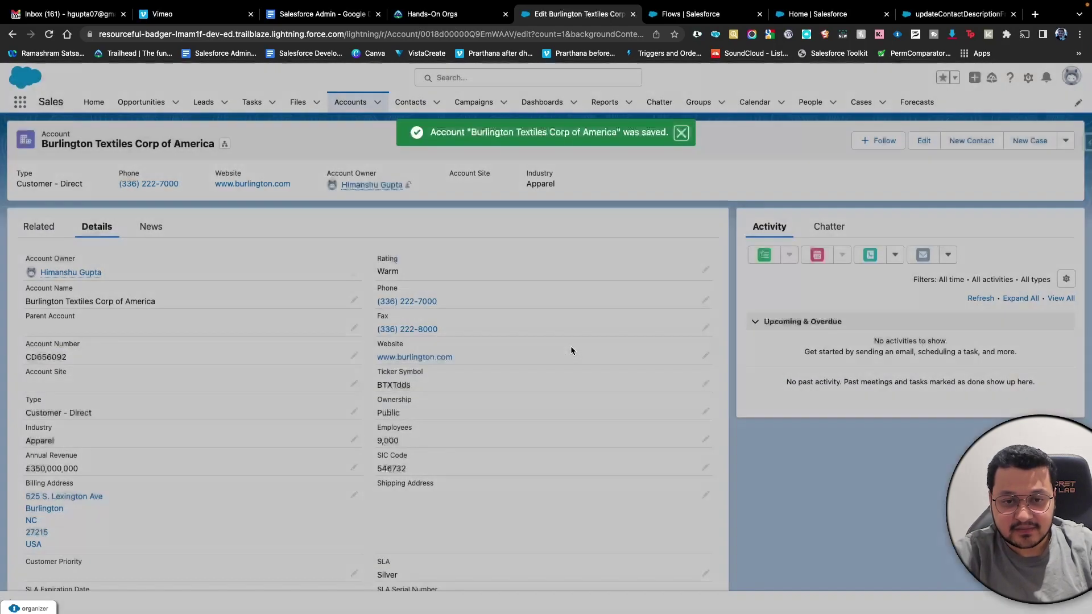
- Open the contact related to the Burlington Textiles Corp of America account and check the Description field in its details
{"action": "mouse_move", "coordinate": [72, 340]}
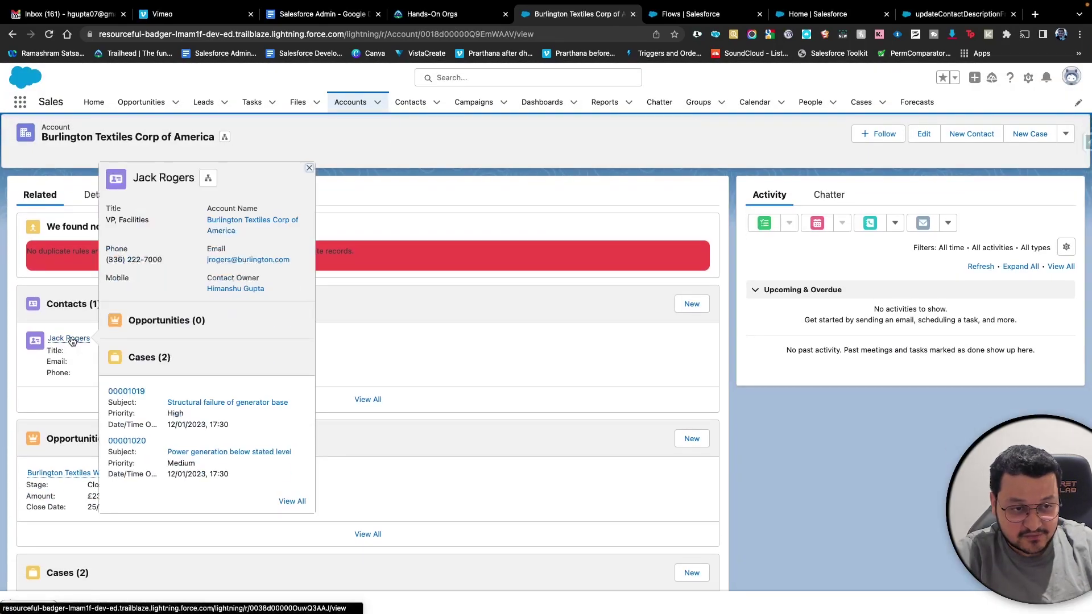
{"action": "left_click", "coordinate": [71, 338]}
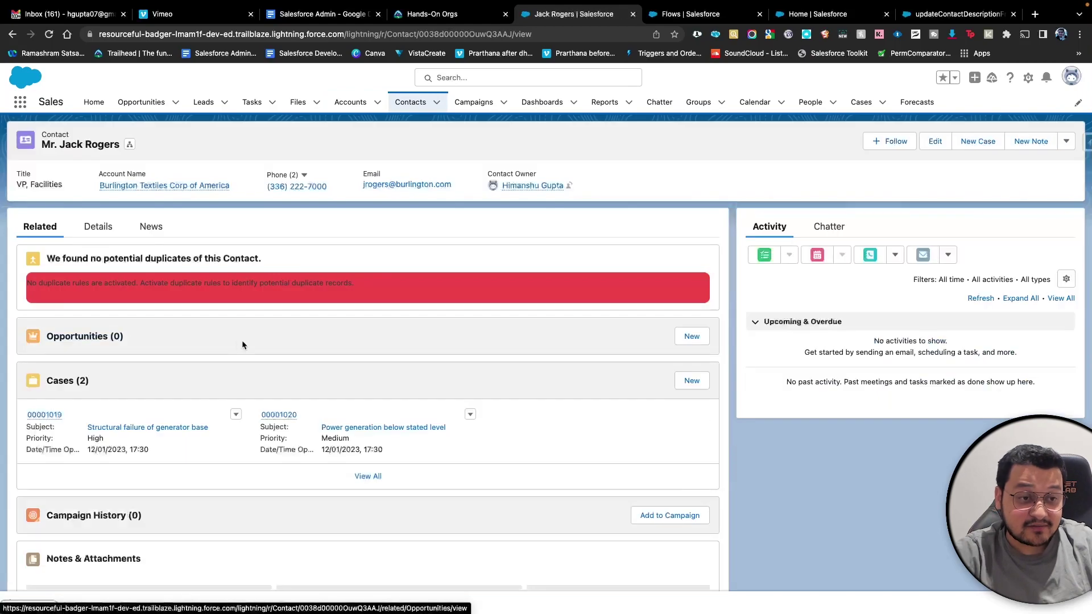
{"action": "left_click", "coordinate": [84, 235]}
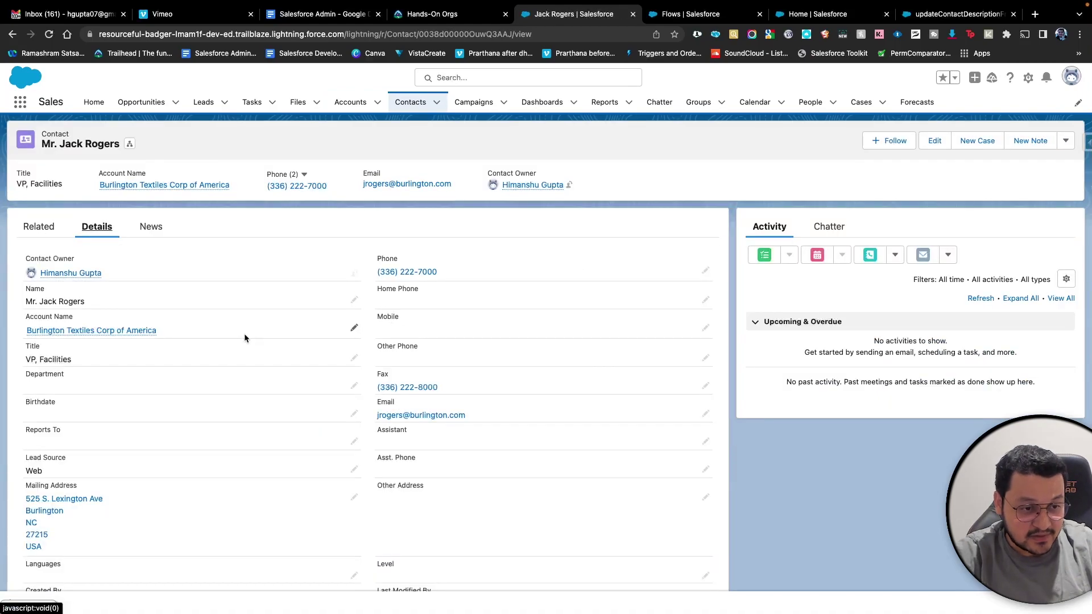
{"action": "scroll", "coordinate": [245, 338], "scroll_direction": "down", "scroll_amount": 2}
{"action": "scroll", "coordinate": [245, 338], "scroll_direction": "down", "scroll_amount": 1}
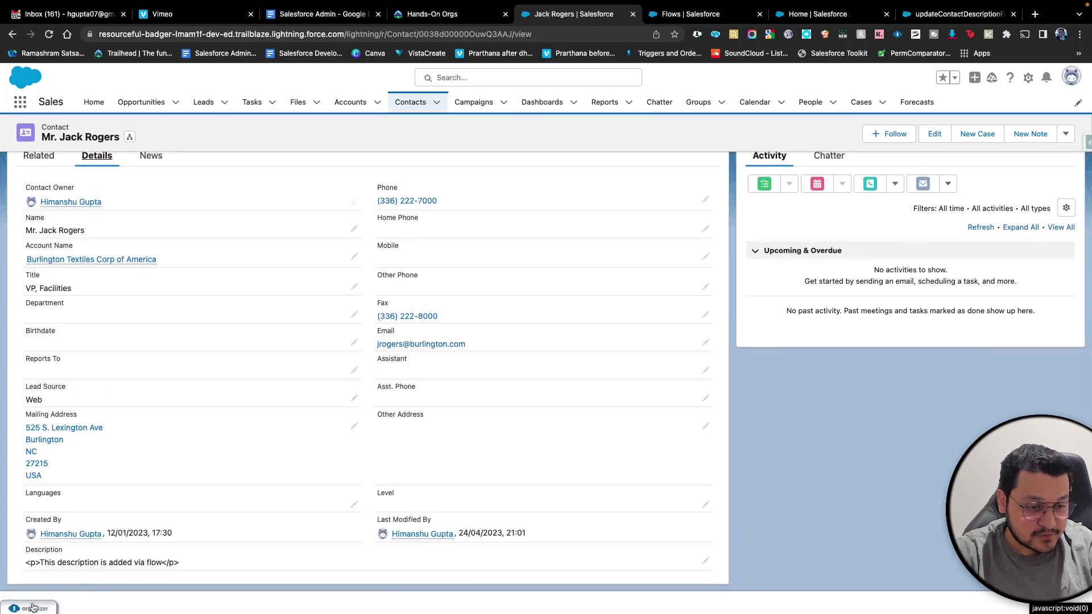
{"action": "left_click", "coordinate": [33, 607]}
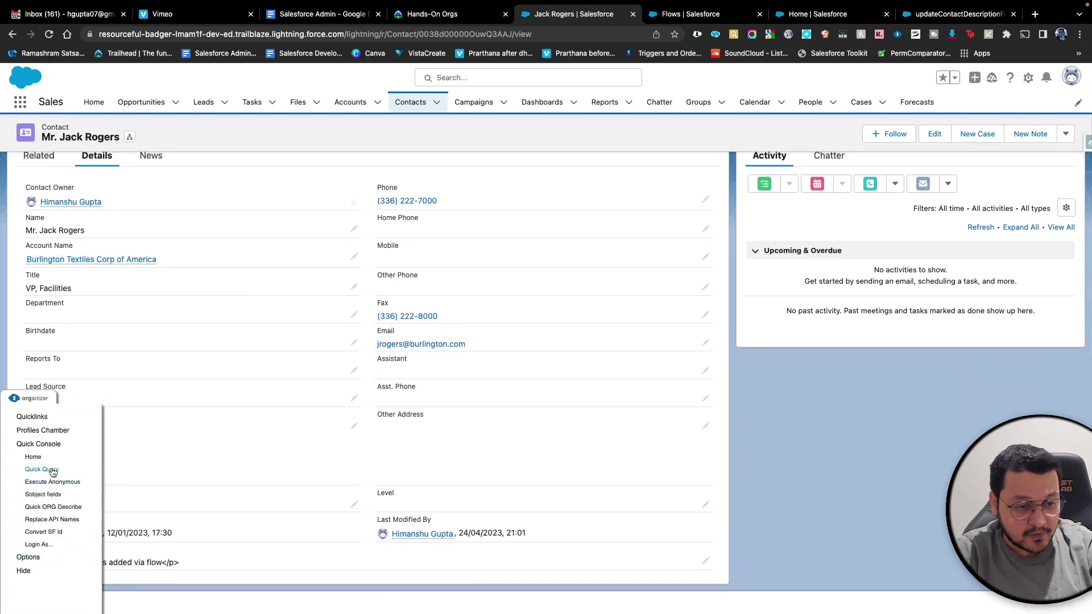
{"action": "left_click", "coordinate": [52, 472]}
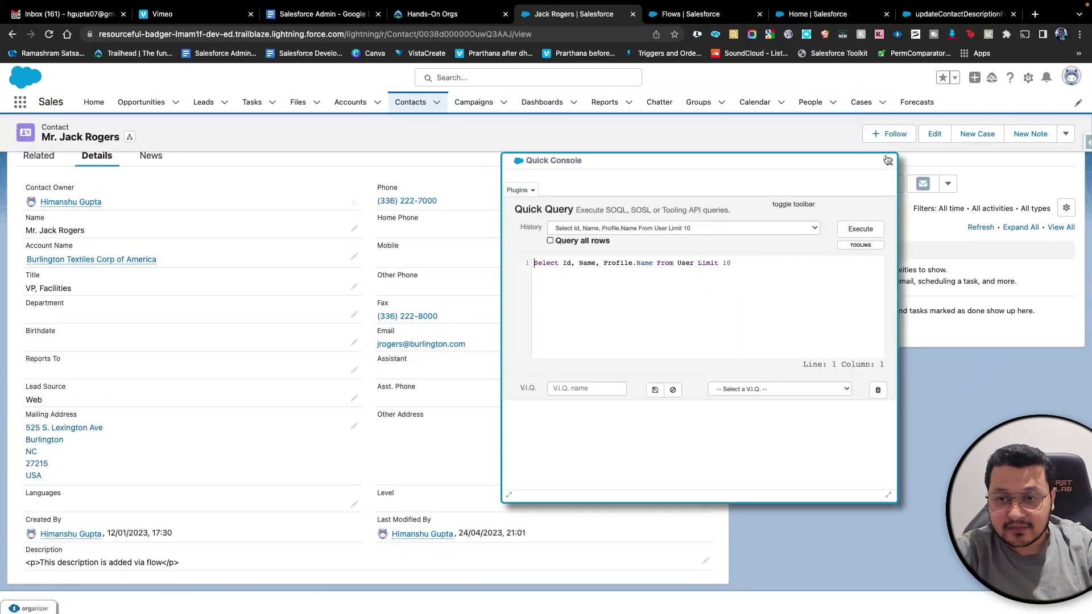
{"action": "left_click", "coordinate": [888, 160]}
- Query all fields of the current contact record with the organizer's Sobject fields tool
{"action": "left_click", "coordinate": [32, 608]}
{"action": "left_click", "coordinate": [51, 494]}
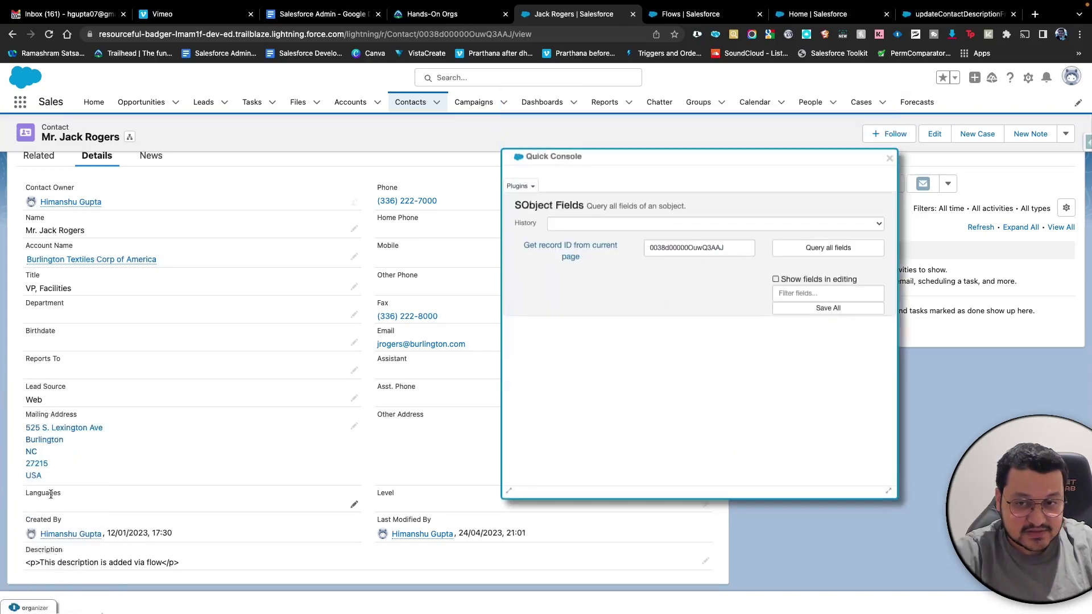
{"action": "left_click", "coordinate": [836, 248]}
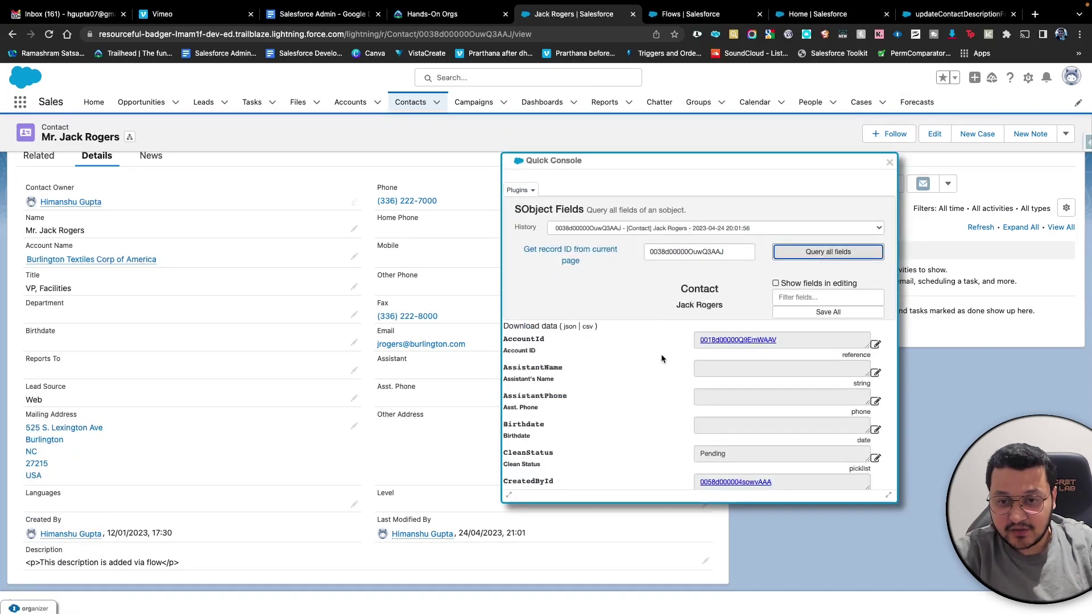
- Filter the queried contact fields by "desc" and examine the Description field's name and stored value
{"action": "left_click", "coordinate": [820, 297]}
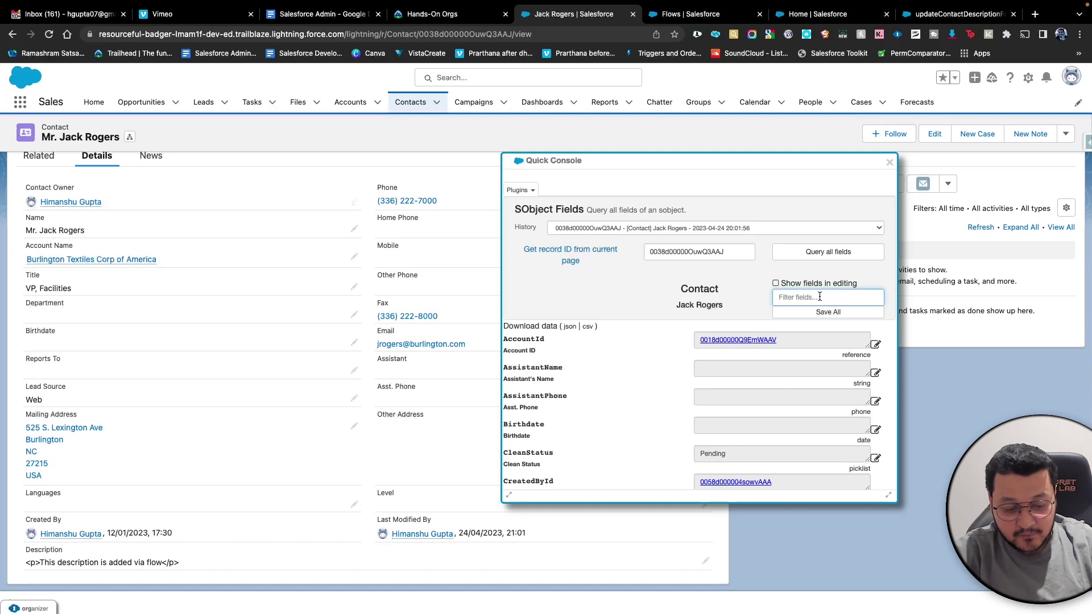
{"action": "type", "text": "desc"}
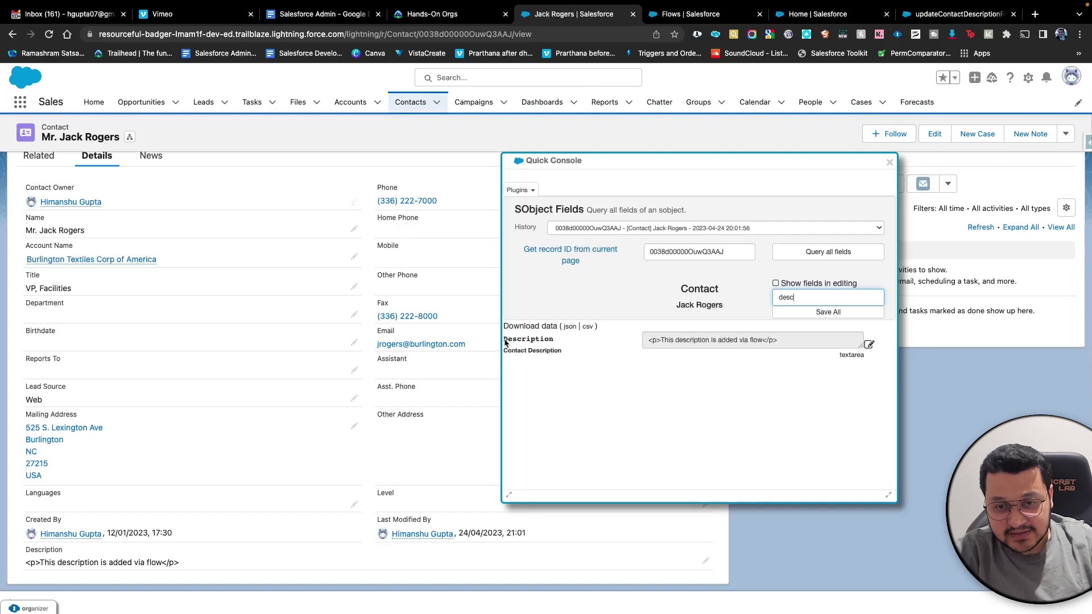
{"action": "left_click_drag", "start_coordinate": [506, 342], "coordinate": [564, 339]}
{"action": "left_click", "coordinate": [792, 340]}
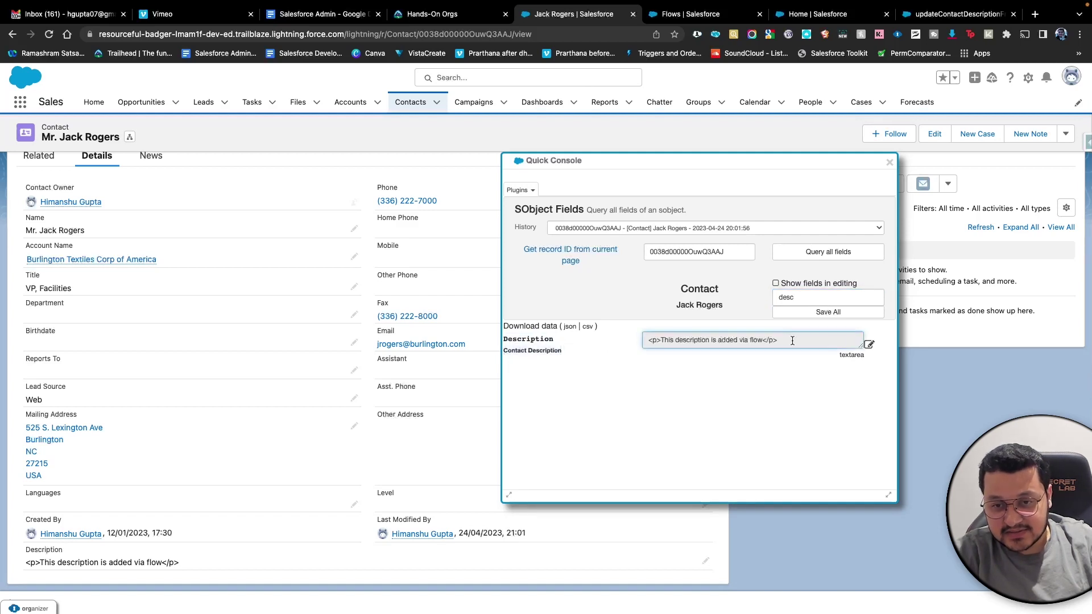
{"action": "left_click_drag", "start_coordinate": [793, 341], "coordinate": [642, 340]}
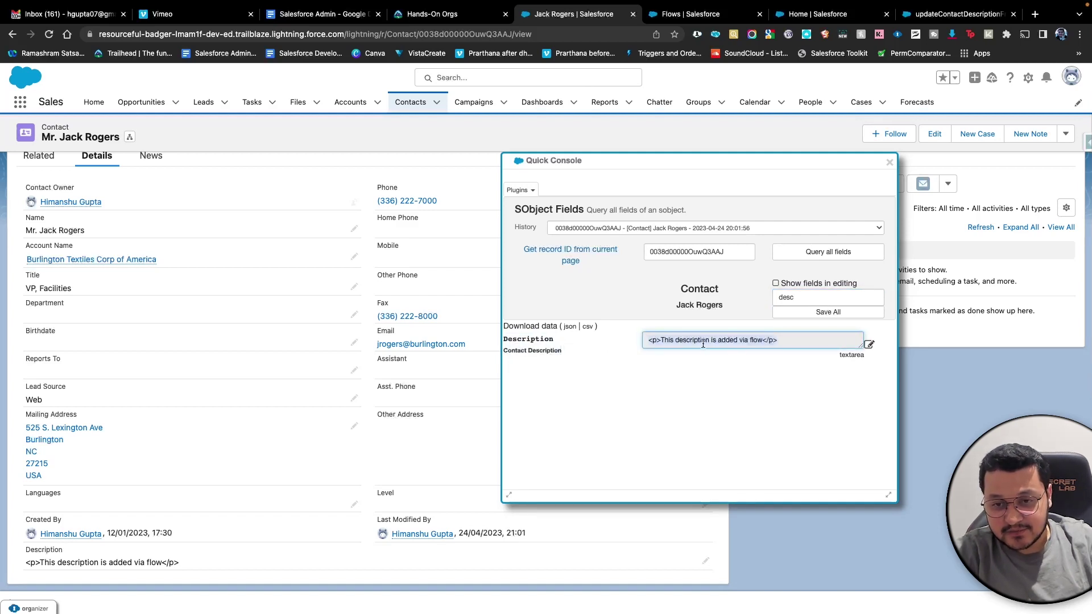